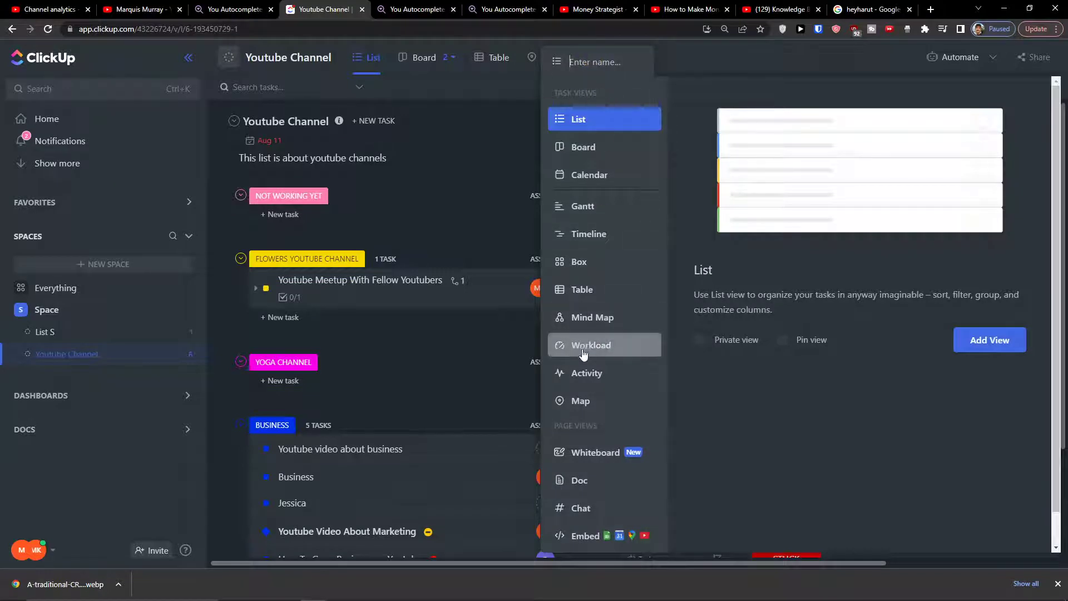
# Step: Add a Whiteboard view to the Youtube Channel list and collapse the sidebar
pyautogui.click(576, 454)
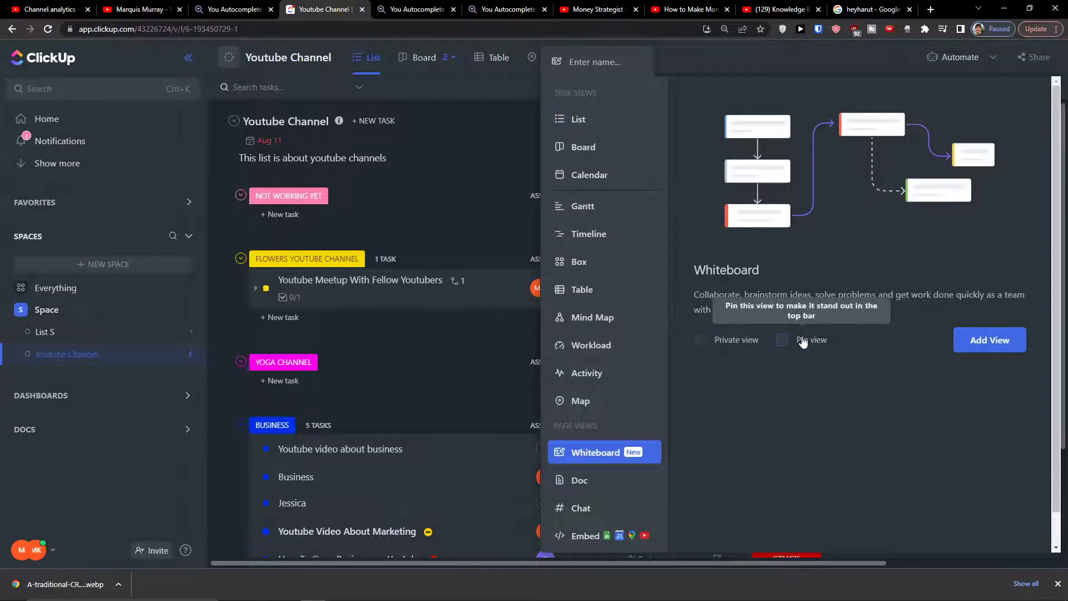
pyautogui.click(989, 340)
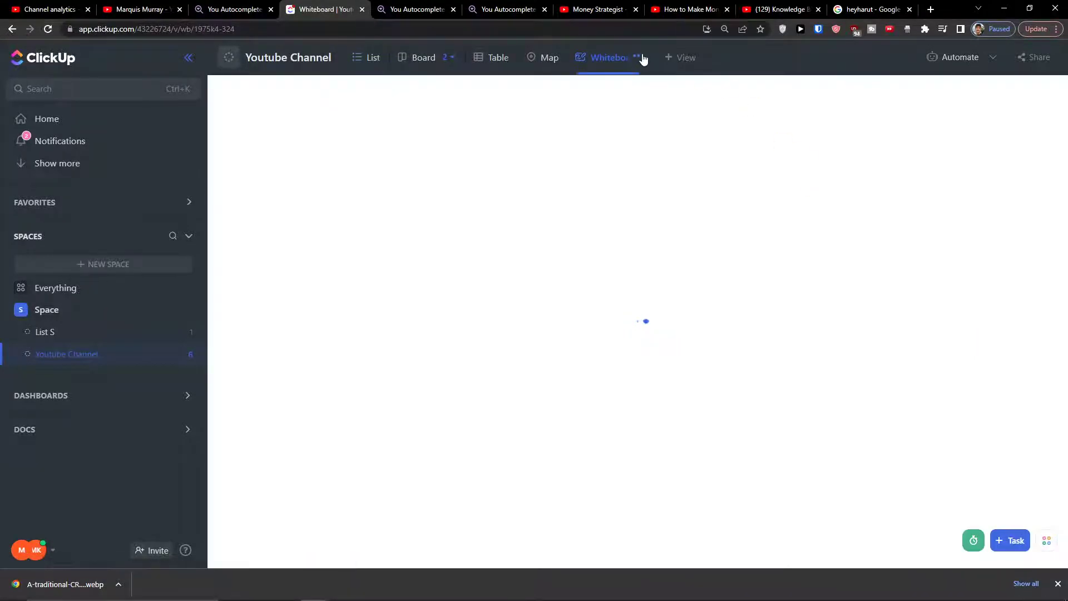
pyautogui.click(189, 58)
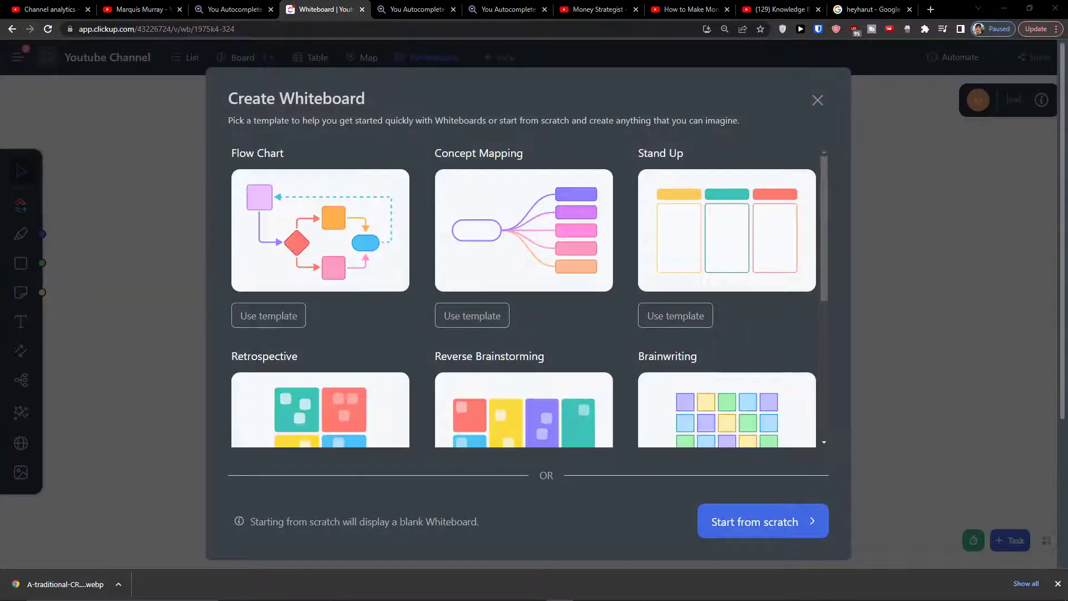
# Step: Read the whiteboard creation intro and look through the available whiteboard templates
pyautogui.moveTo(235, 121); pyautogui.dragTo(742, 134)
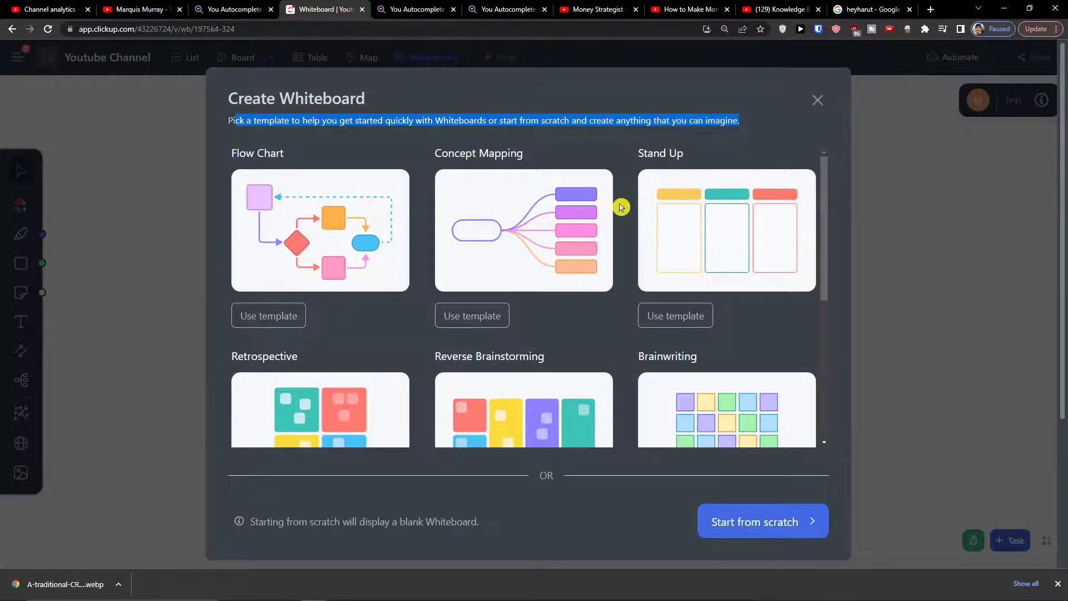
pyautogui.scroll(-2, 648, 216)
pyautogui.scroll(3, 652, 217)
pyautogui.scroll(-2, 700, 277)
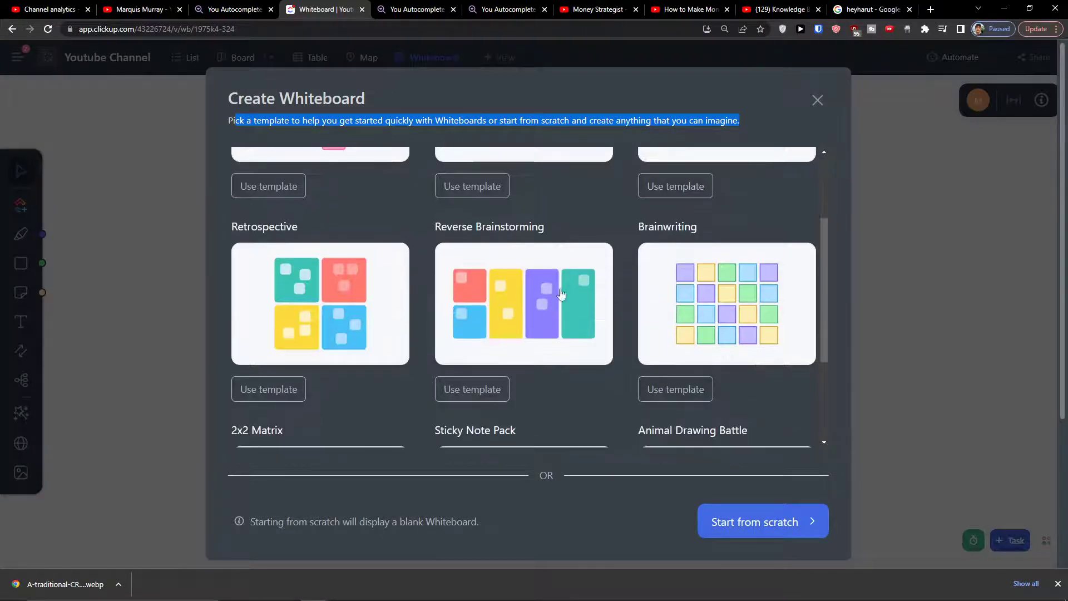
pyautogui.scroll(-3, 570, 320)
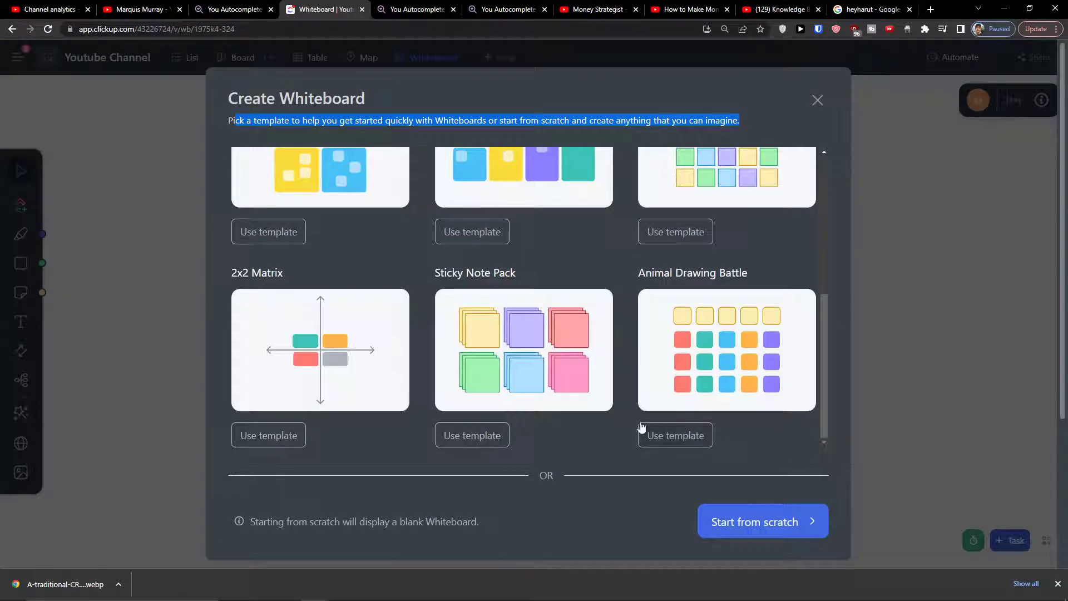
pyautogui.scroll(-1, 639, 365)
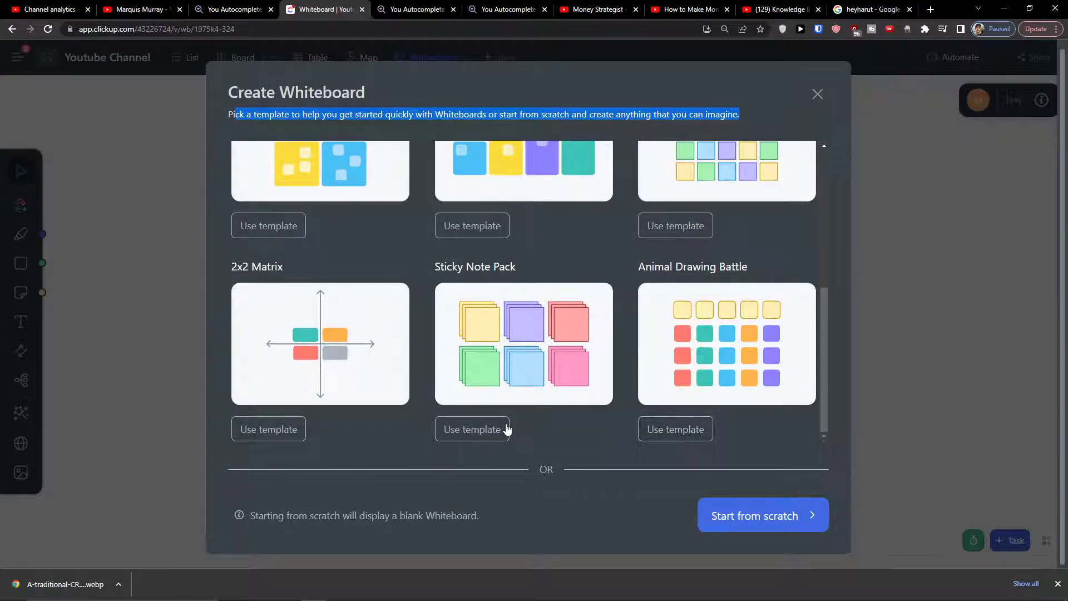
pyautogui.scroll(5, 543, 428)
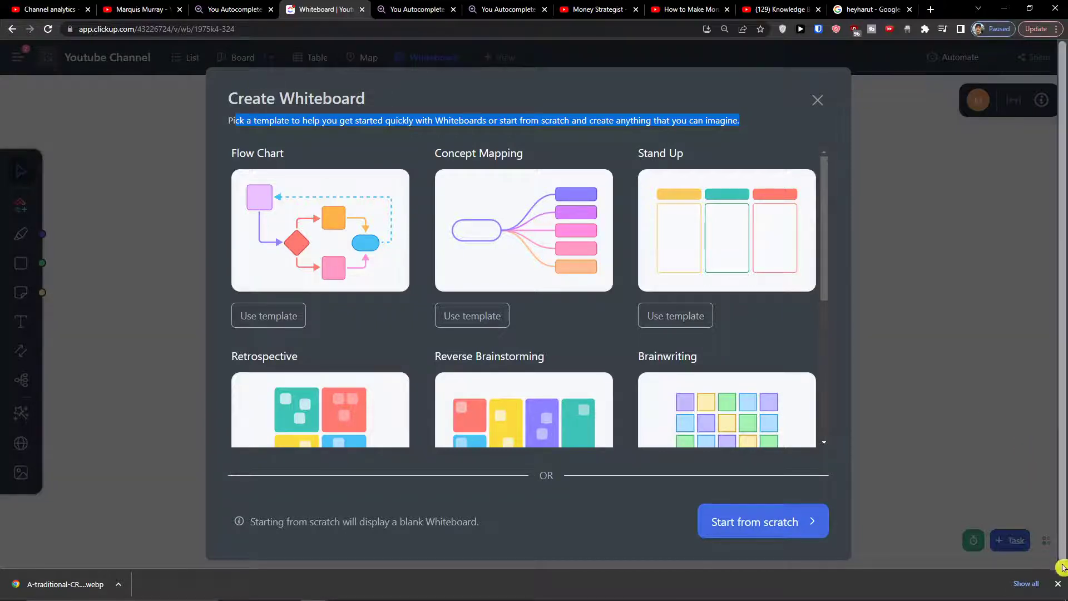
# Step: Dismiss the browser's download bar and start a blank whiteboard from scratch
pyautogui.click(1057, 583)
pyautogui.click(813, 546)
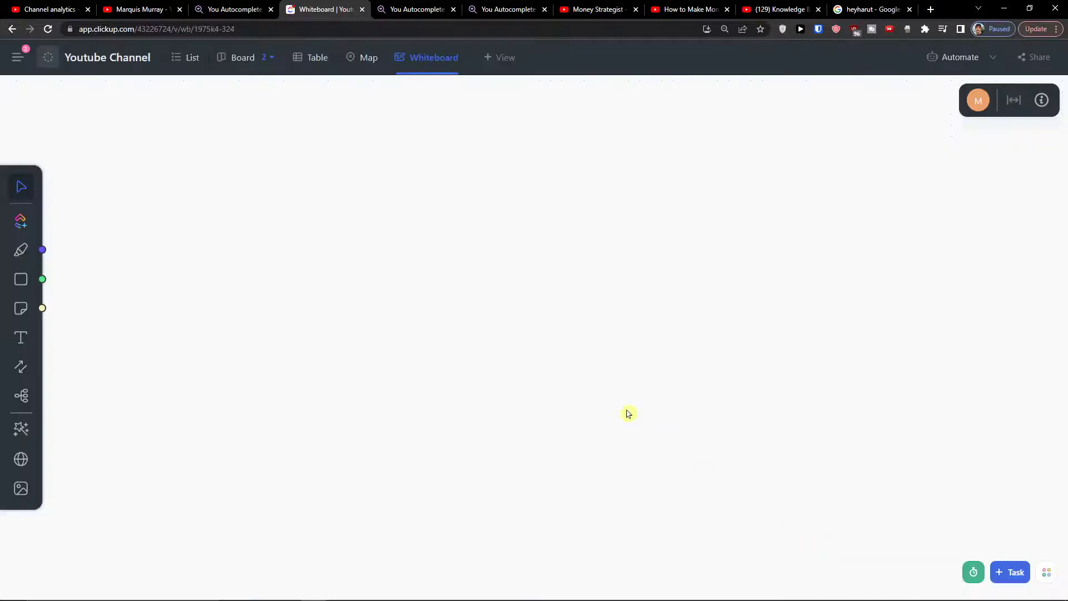
pyautogui.moveTo(445, 273); pyautogui.dragTo(598, 379)
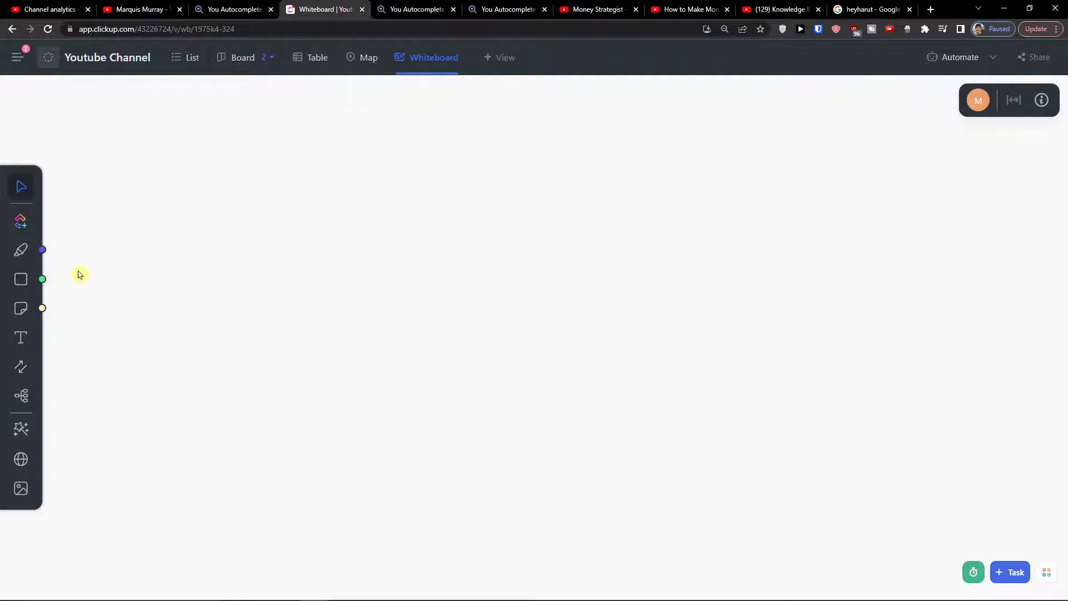
pyautogui.moveTo(241, 178); pyautogui.dragTo(644, 378)
pyautogui.moveTo(279, 130); pyautogui.dragTo(245, 255)
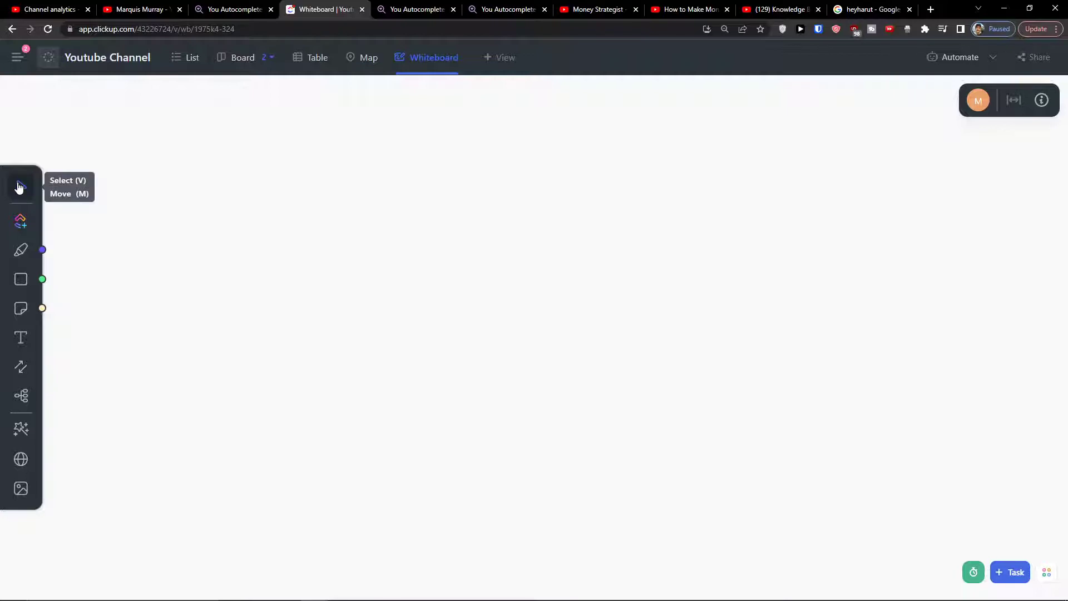
# Step: Insert the existing task "Youtube Meetup With Fellow Youtubers" twice as cards on the whiteboard
pyautogui.click(21, 222)
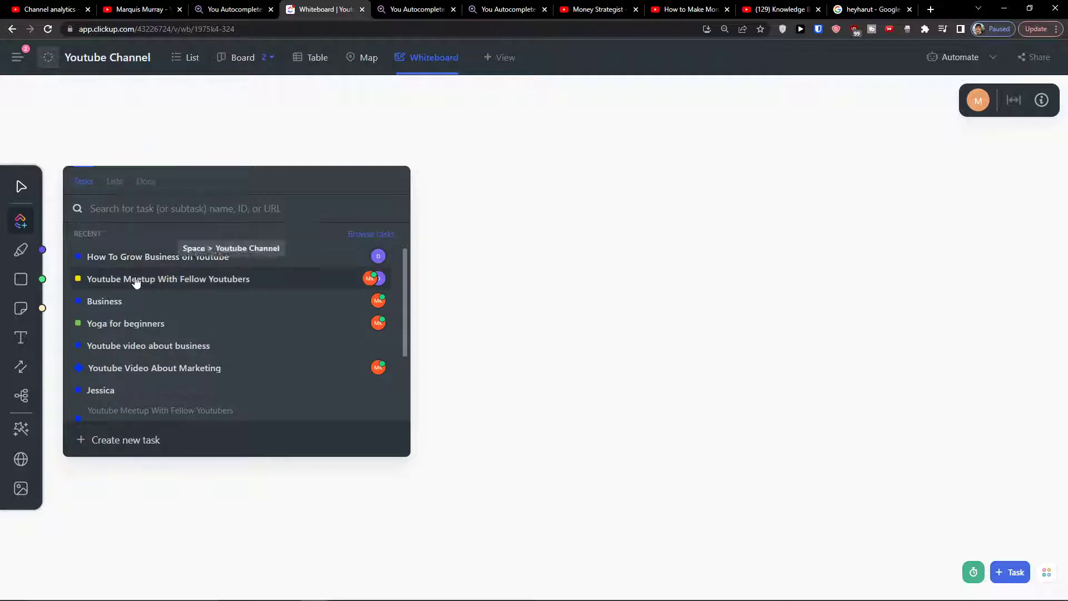
pyautogui.click(135, 280)
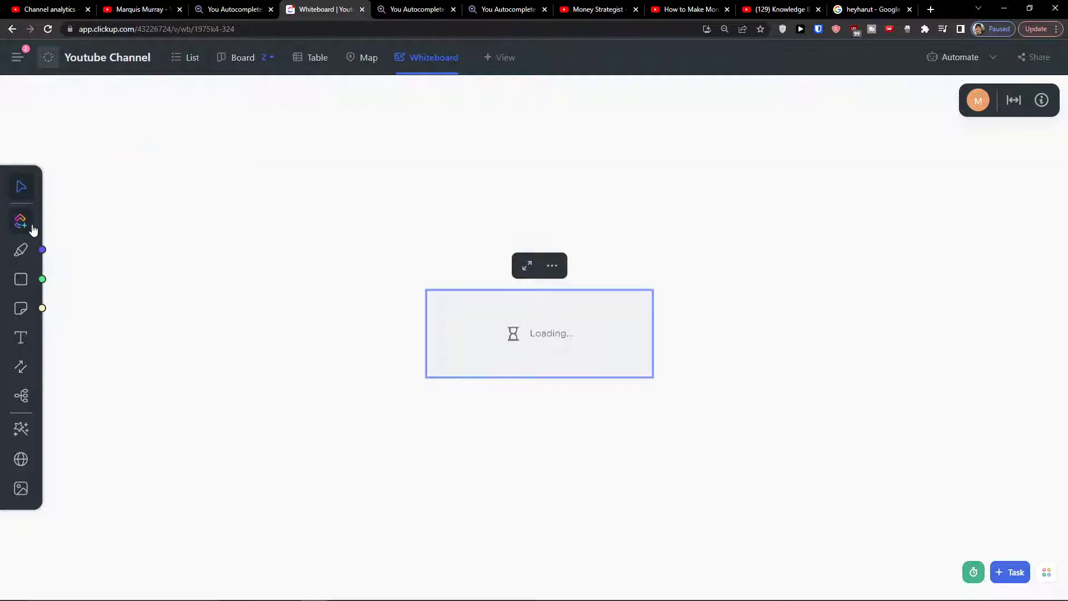
pyautogui.click(33, 228)
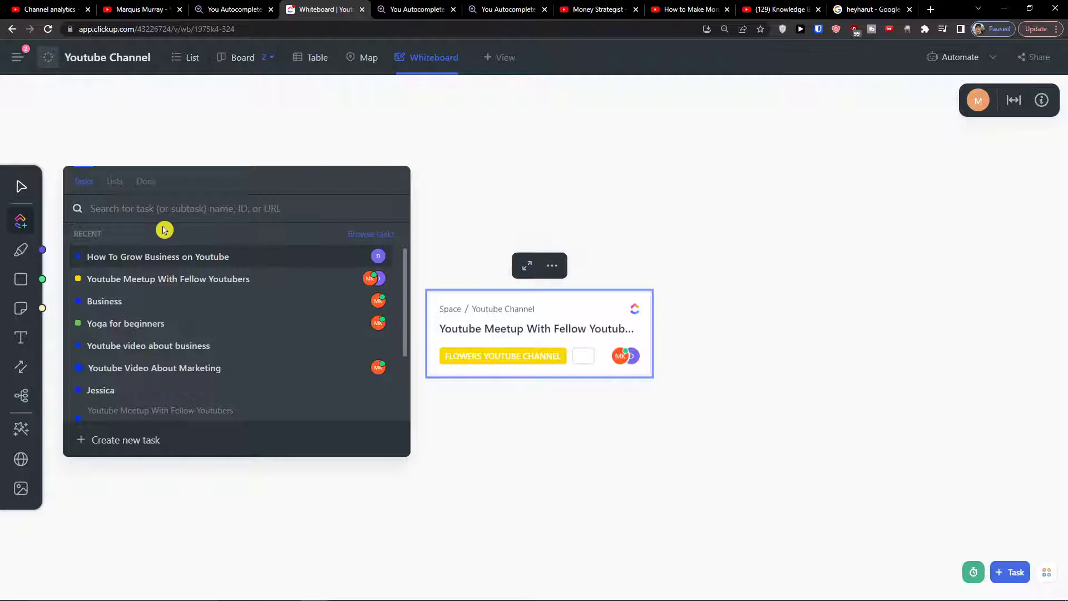
pyautogui.click(203, 279)
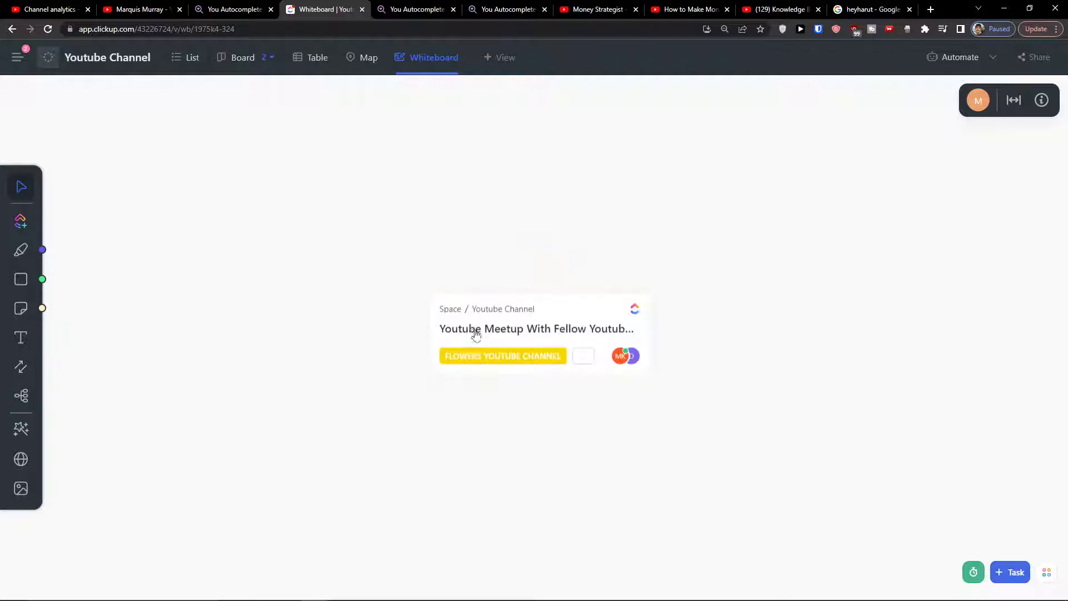
# Step: Move one Youtube Meetup card to the upper left of the canvas and delete the duplicate card
pyautogui.moveTo(542, 308); pyautogui.dragTo(400, 248)
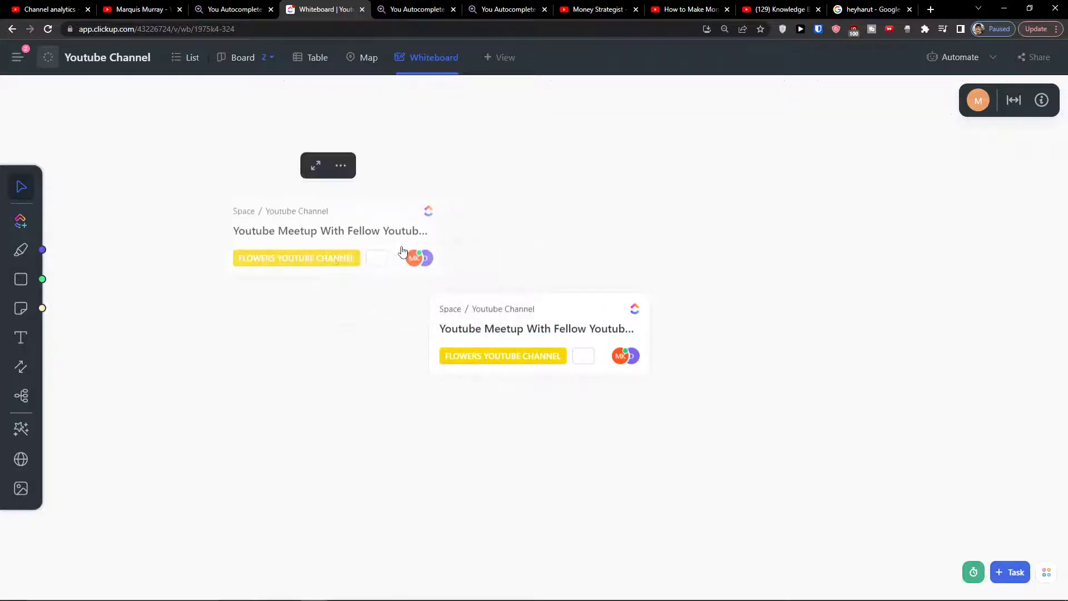
pyautogui.moveTo(509, 296); pyautogui.dragTo(332, 321)
pyautogui.click(349, 334)
pyautogui.press('Delete')
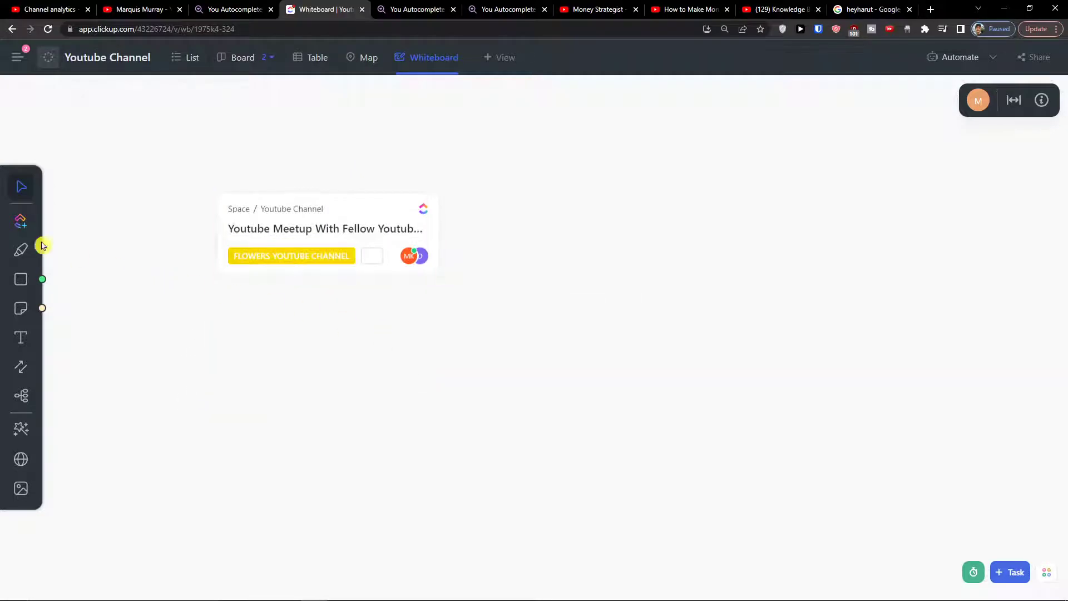
# Step: Insert the existing Business task as a card directly below the Youtube Meetup card
pyautogui.click(21, 221)
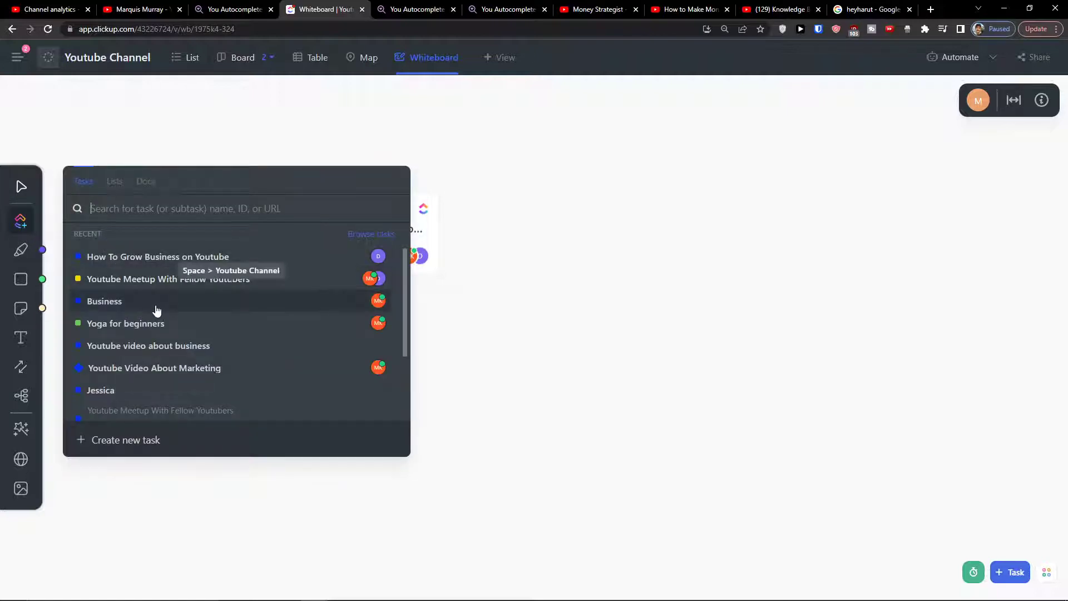
pyautogui.click(156, 310)
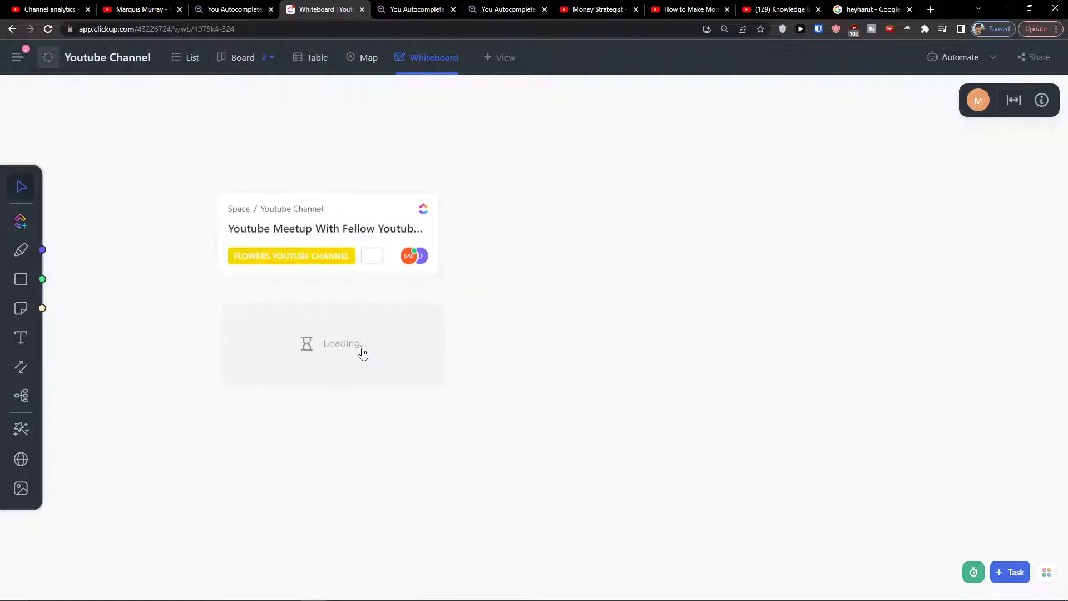
pyautogui.click(351, 347)
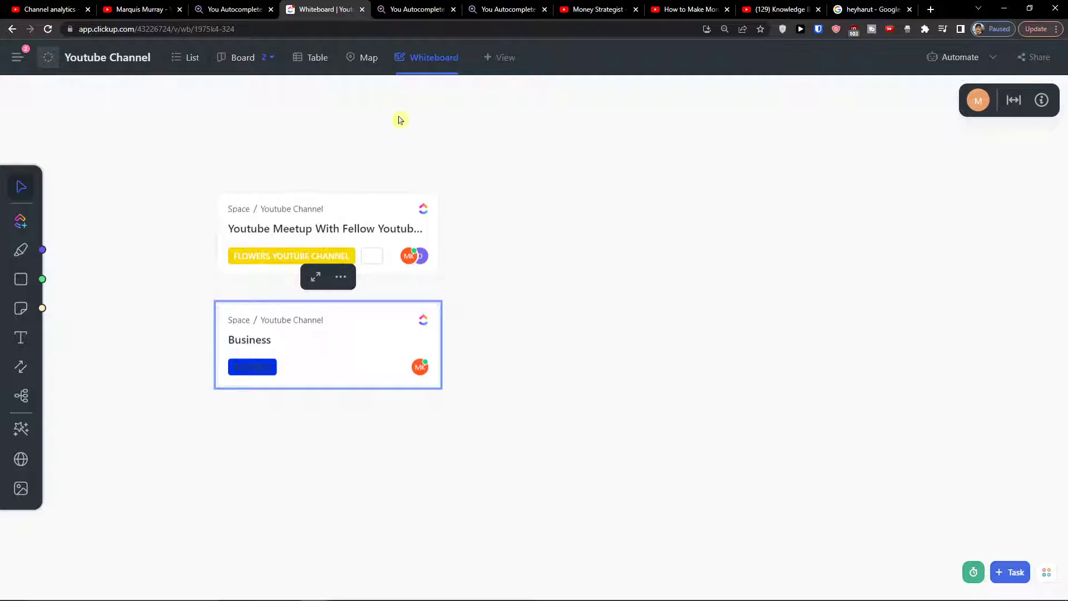
# Step: Draw a freehand red heart with the pen to the right of the task cards
pyautogui.click(23, 251)
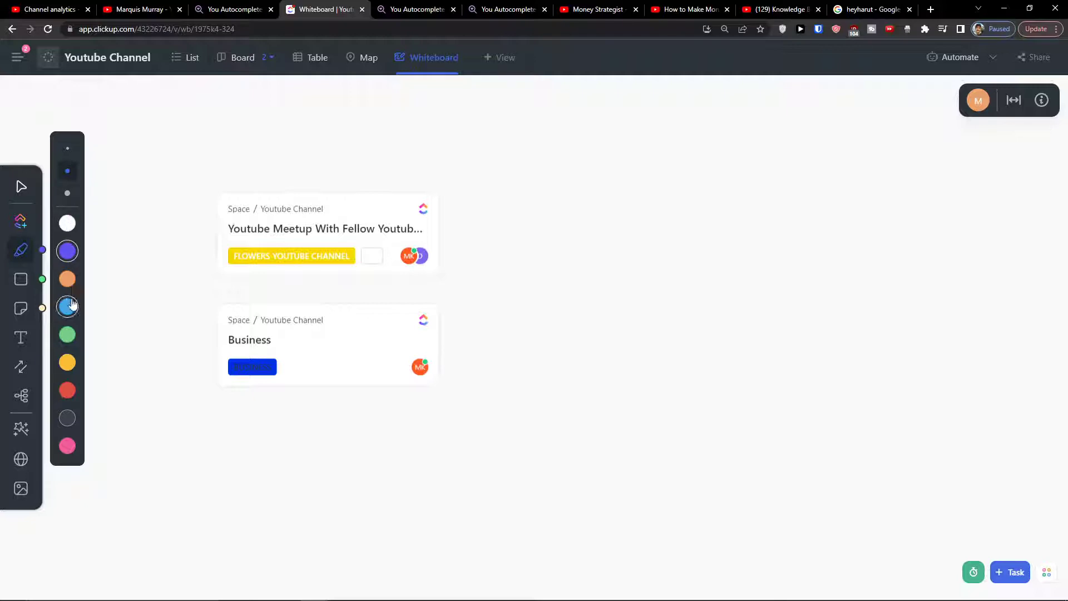
pyautogui.click(68, 391)
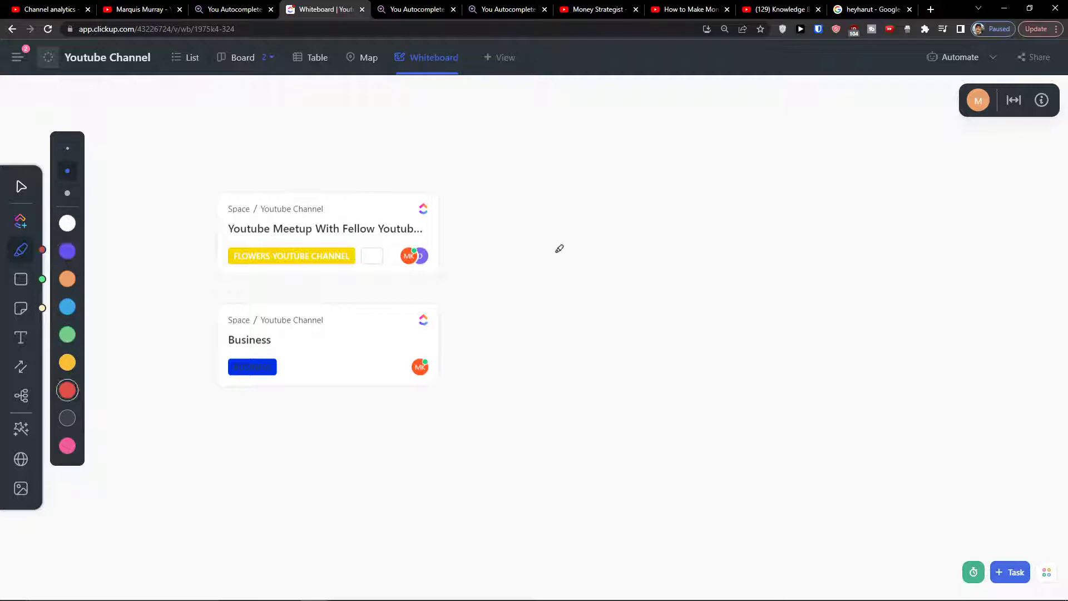
pyautogui.moveTo(622, 250)
pyautogui.mouseDown()
pyautogui.moveTo(546, 184)
pyautogui.moveTo(596, 117)
pyautogui.moveTo(694, 159)
pyautogui.moveTo(628, 229)
pyautogui.moveTo(638, 251)
pyautogui.mouseUp()
pyautogui.click(21, 186)
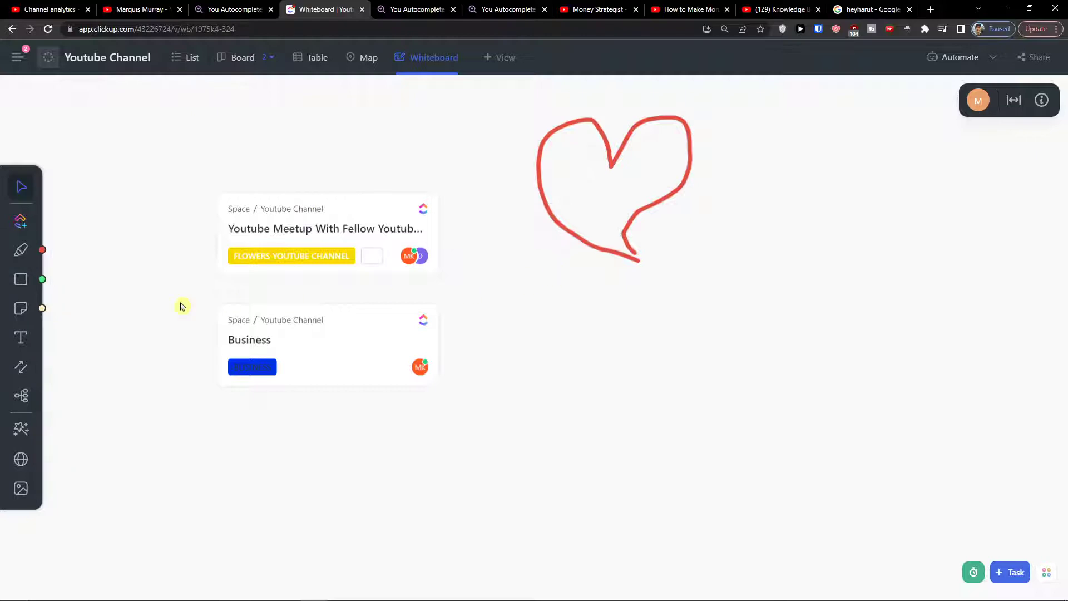
# Step: Draw a freehand yellow smiley face, two eyes and a mouth, to the right of the heart
pyautogui.click(32, 257)
pyautogui.click(67, 362)
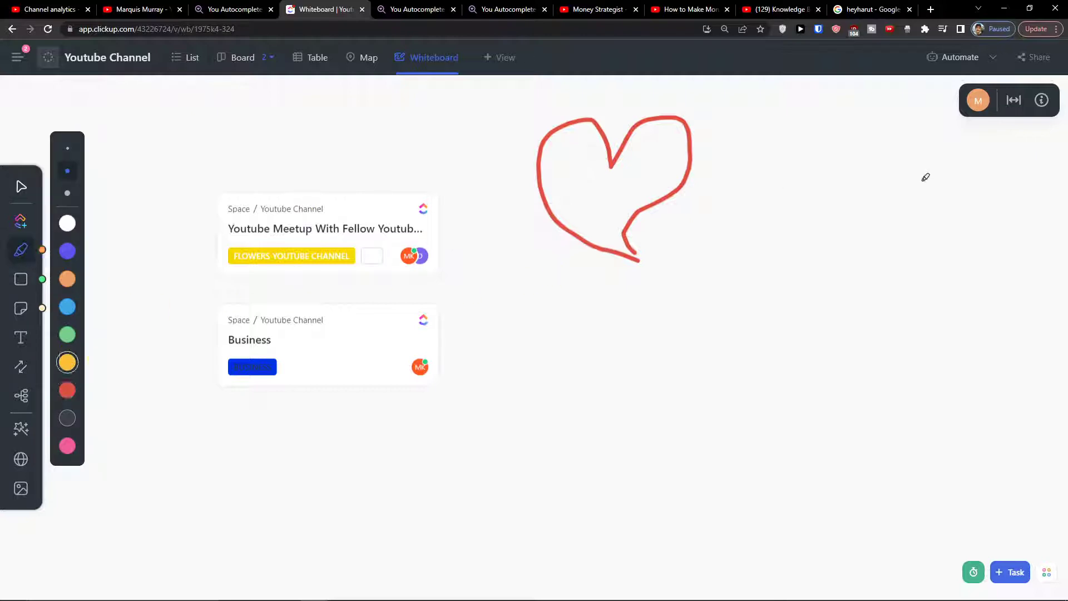
pyautogui.moveTo(734, 129); pyautogui.dragTo(732, 189)
pyautogui.moveTo(800, 129)
pyautogui.mouseDown()
pyautogui.moveTo(793, 199)
pyautogui.moveTo(844, 220)
pyautogui.moveTo(857, 199)
pyautogui.mouseUp()
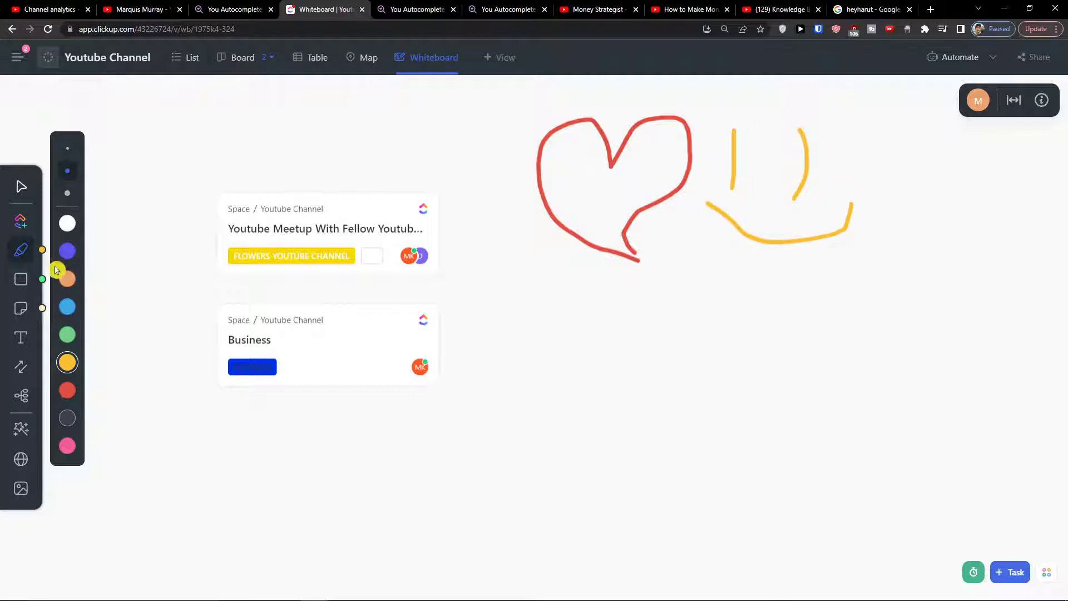
# Step: Place a green circle shape on the empty canvas area below the heart
pyautogui.click(21, 279)
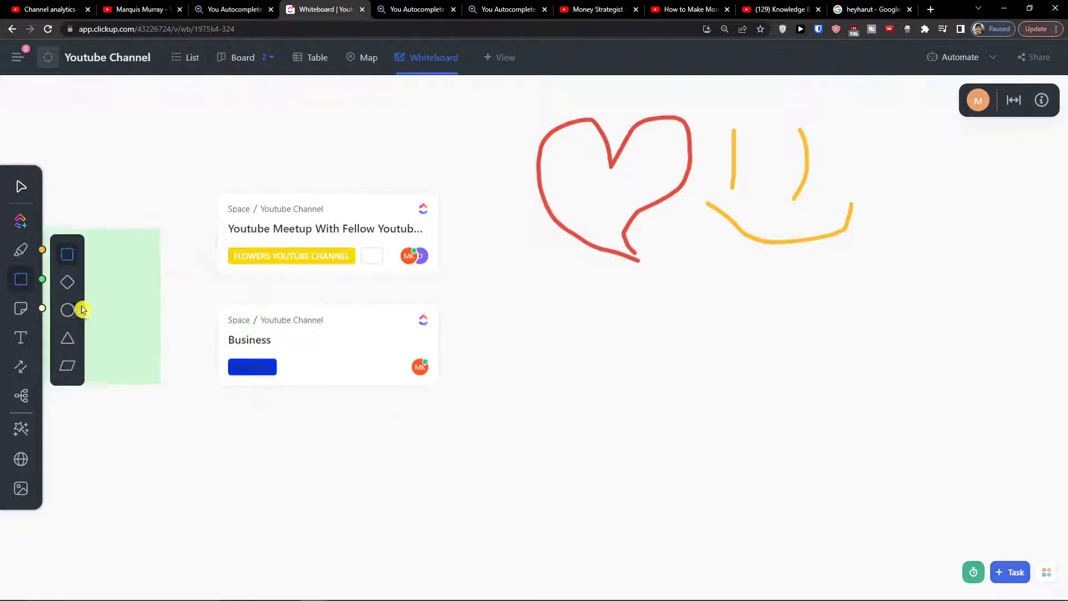
pyautogui.click(67, 290)
pyautogui.click(67, 289)
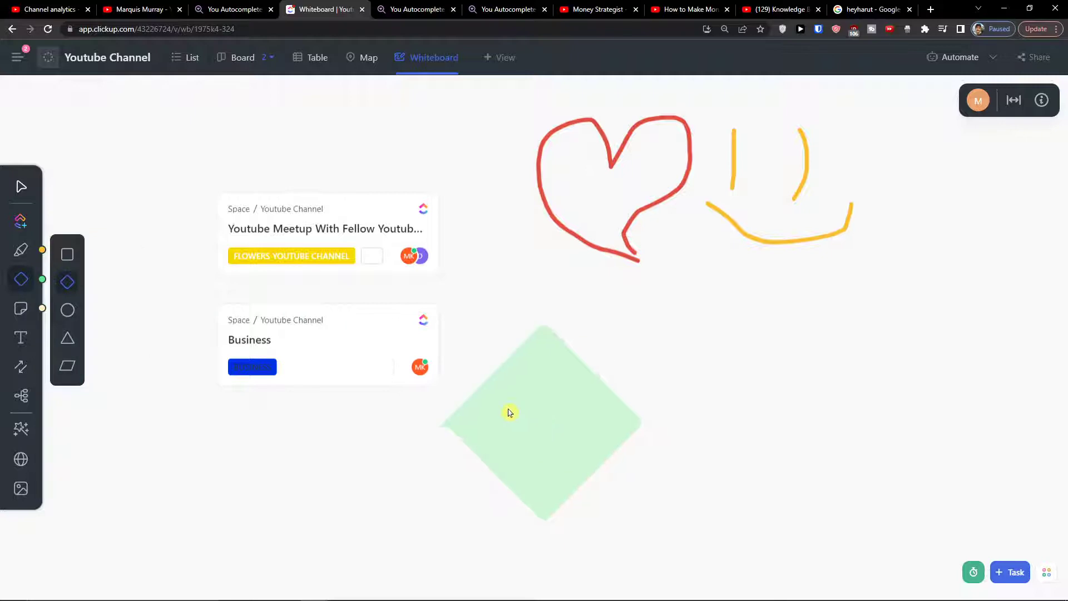
pyautogui.click(70, 315)
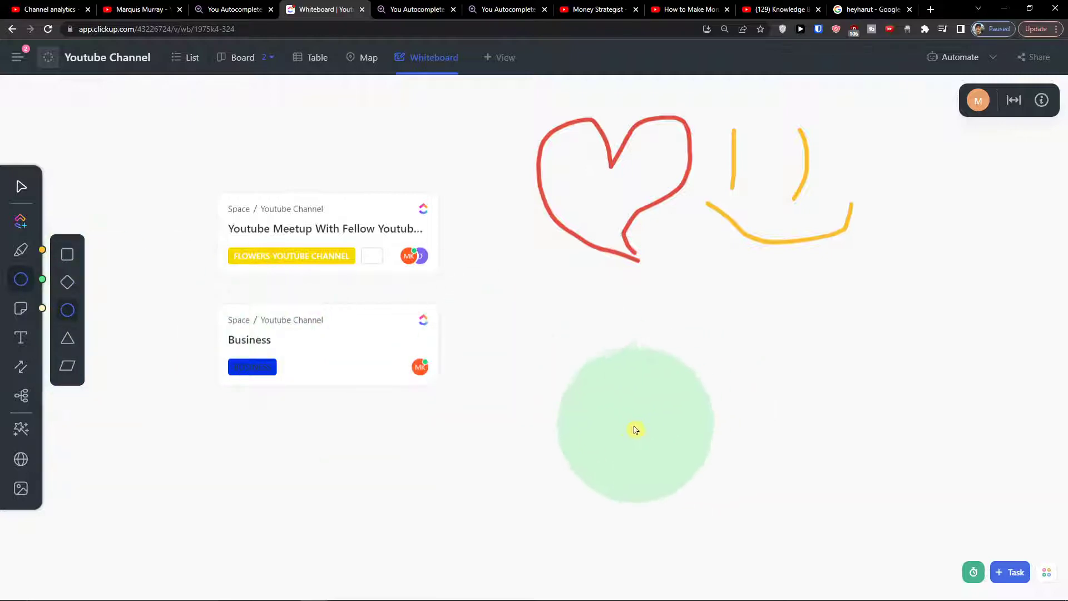
pyautogui.click(606, 436)
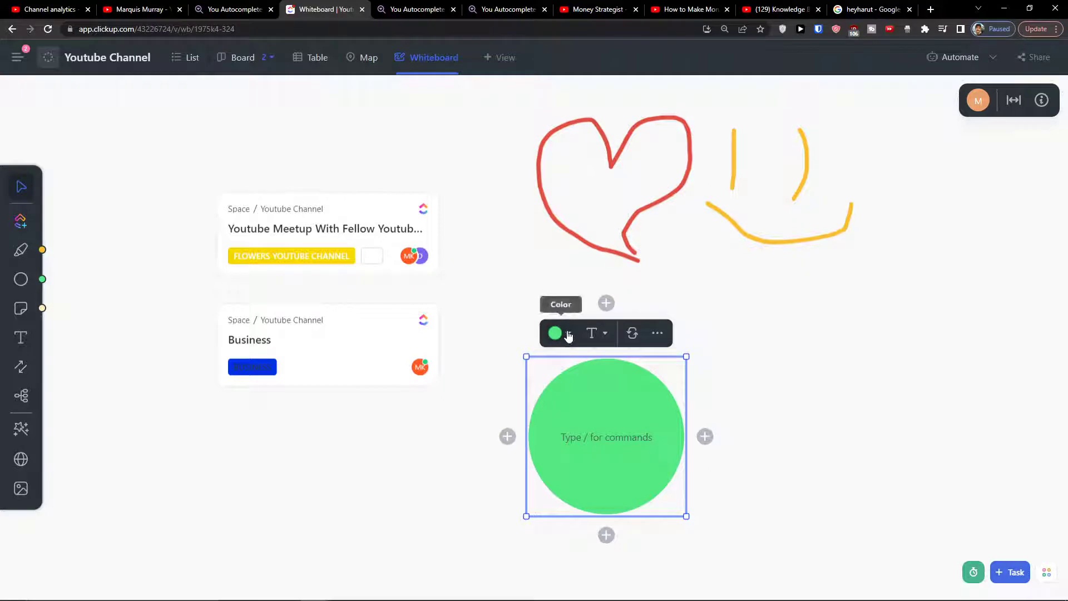
# Step: Change the circle's fill color to purple and make the circle slightly smaller
pyautogui.click(567, 335)
pyautogui.click(560, 372)
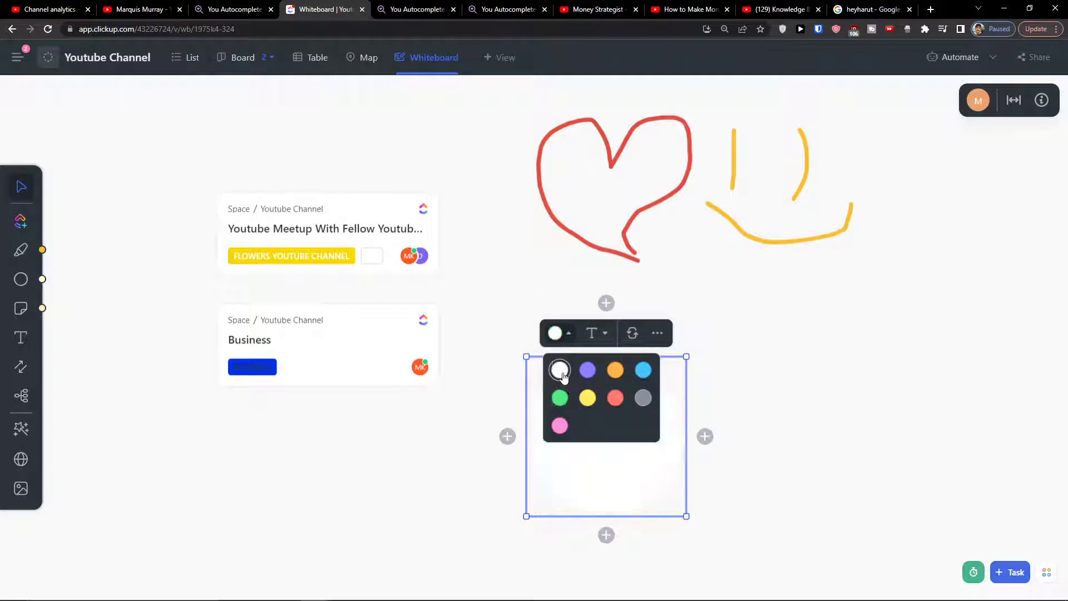
pyautogui.click(588, 369)
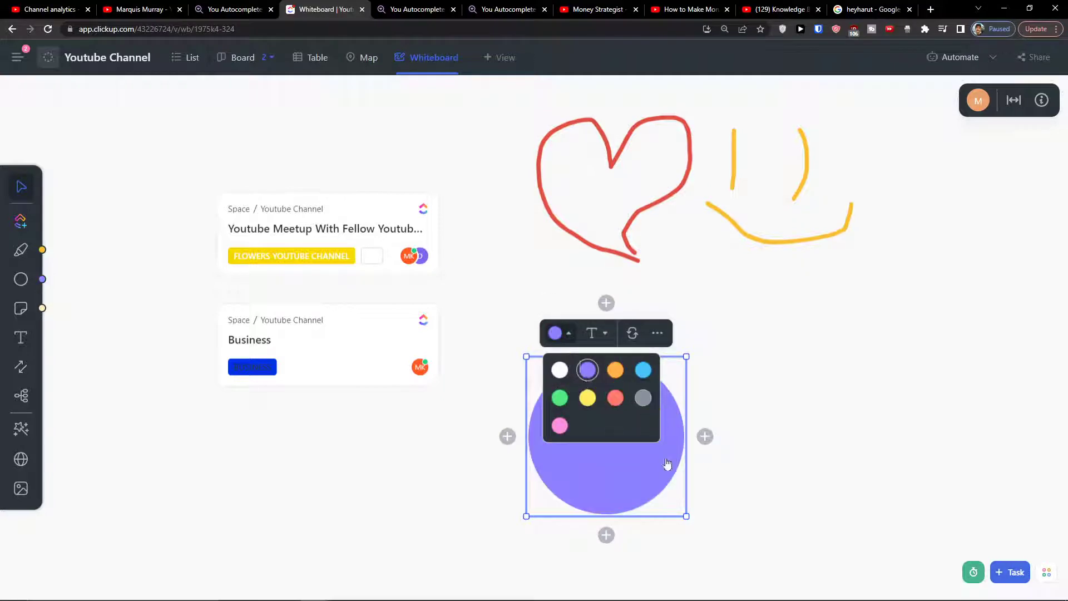
pyautogui.moveTo(684, 515); pyautogui.dragTo(662, 543)
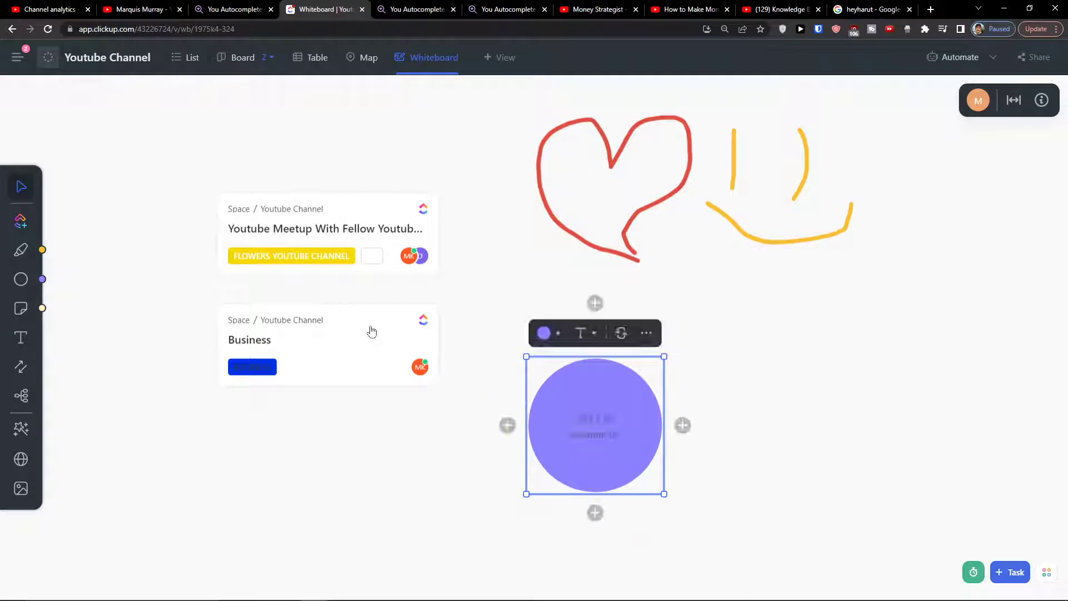
# Step: Set the text style of the purple circle to Heading 3
pyautogui.click(599, 334)
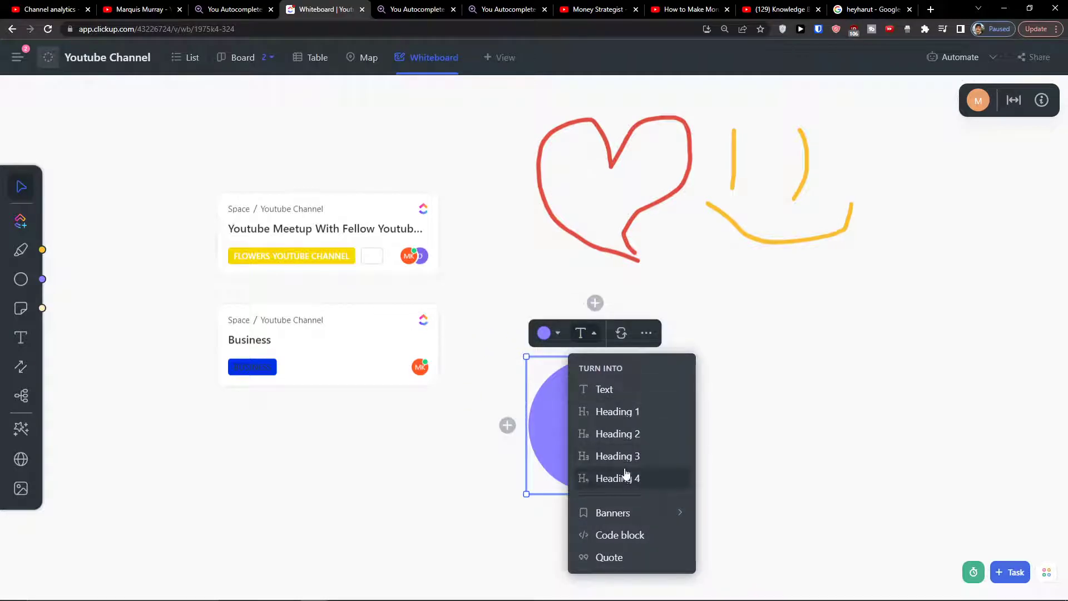
pyautogui.click(617, 471)
pyautogui.click(593, 333)
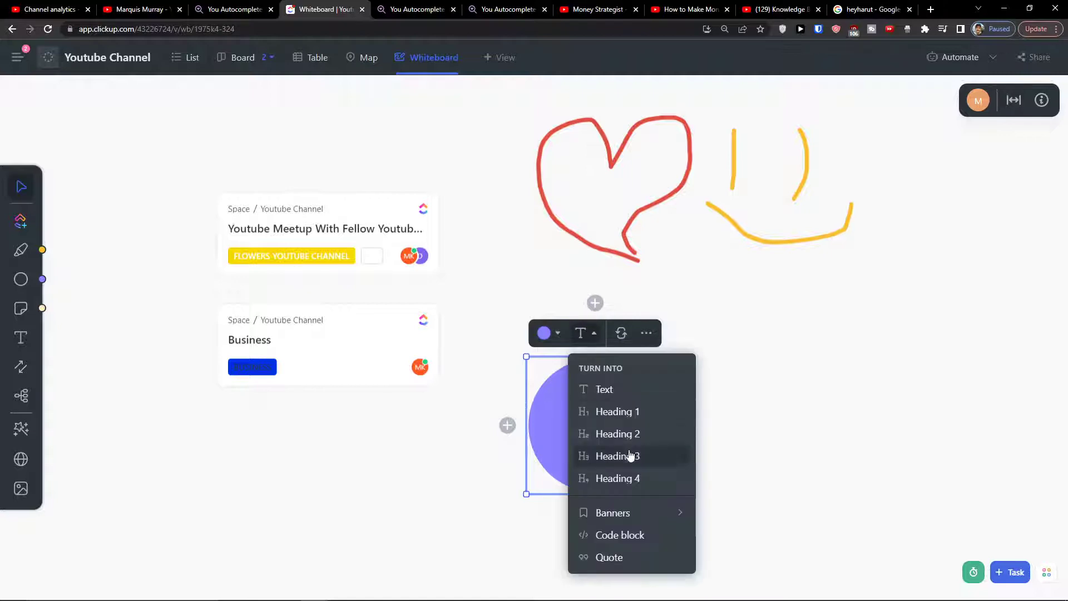
pyautogui.click(630, 457)
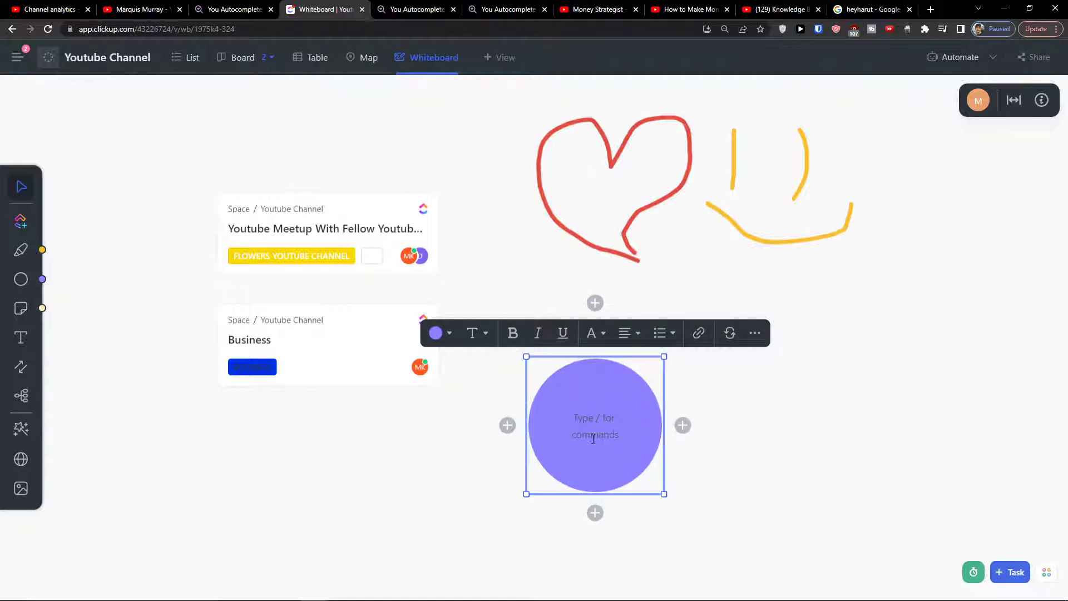
# Step: Enter the text "CIRCLE" inside the purple circle
pyautogui.write('jo')
pyautogui.press('BackSpace')
pyautogui.press('BackSpace')
pyautogui.press('BackSpace')
pyautogui.press('BackSpace')
pyautogui.press('BackSpace')
pyautogui.press('BackSpace')
pyautogui.press('BackSpace')
pyautogui.press('BackSpace')
pyautogui.press('BackSpace')
pyautogui.write('a')
# Step: Center-align the text inside the purple circle and deselect the shape
pyautogui.click(630, 335)
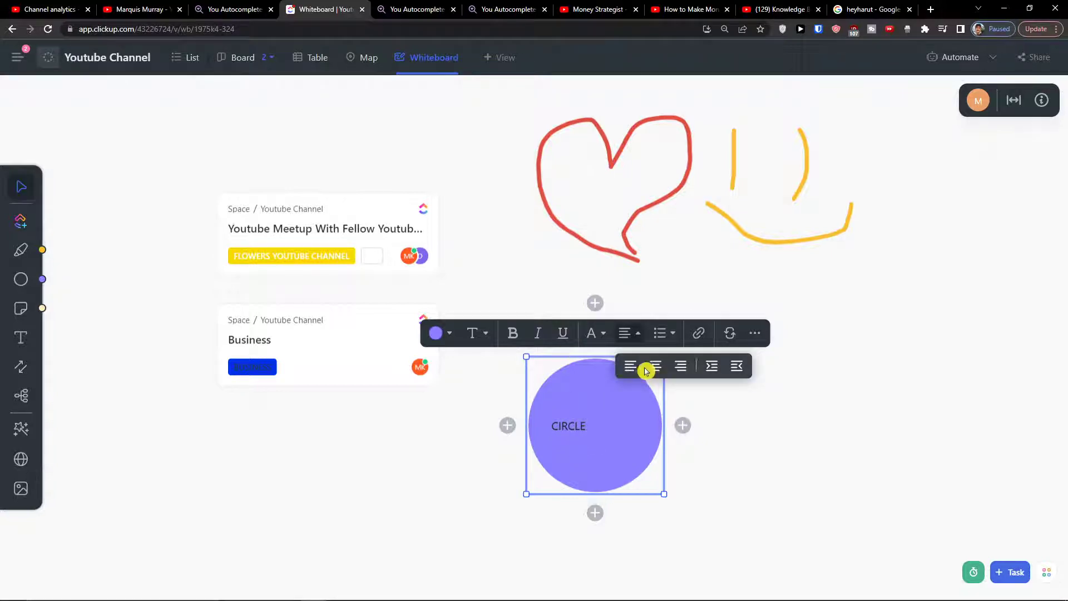
pyautogui.click(649, 368)
pyautogui.click(626, 335)
pyautogui.click(655, 365)
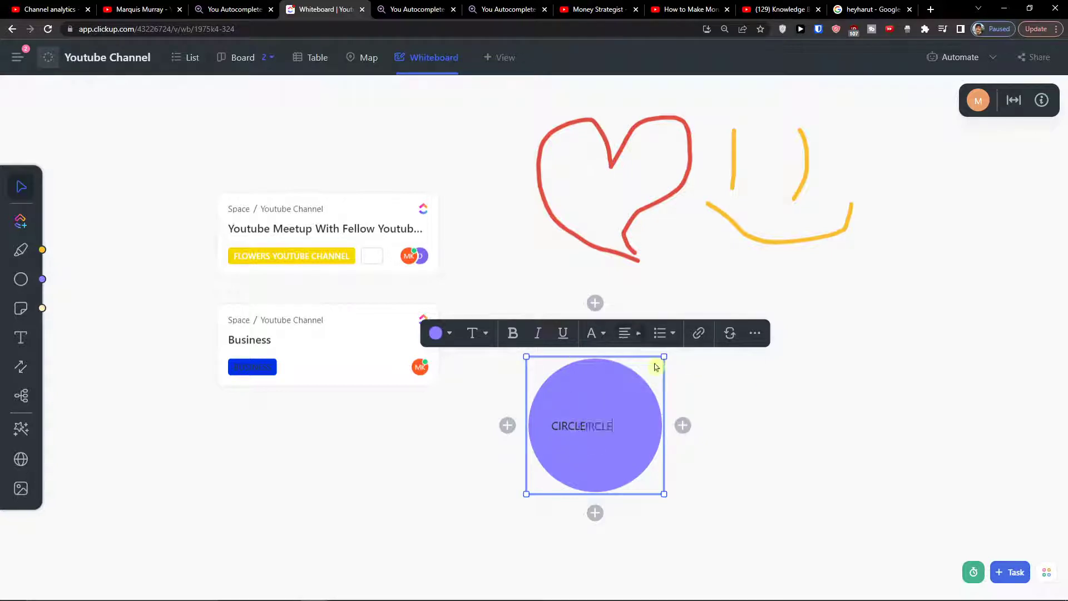
pyautogui.click(482, 335)
pyautogui.click(482, 335)
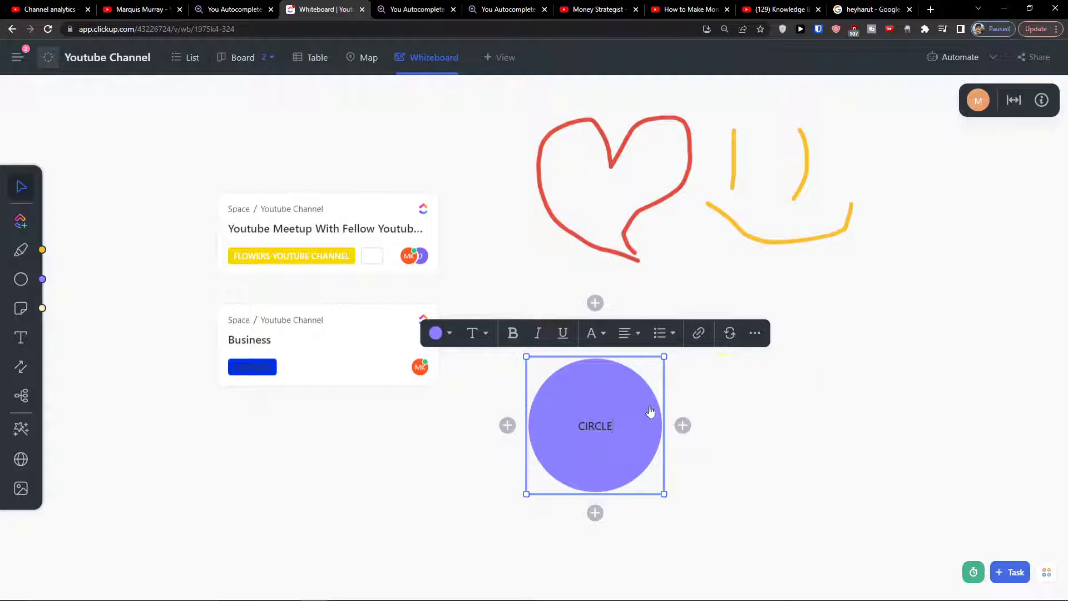
pyautogui.click(758, 441)
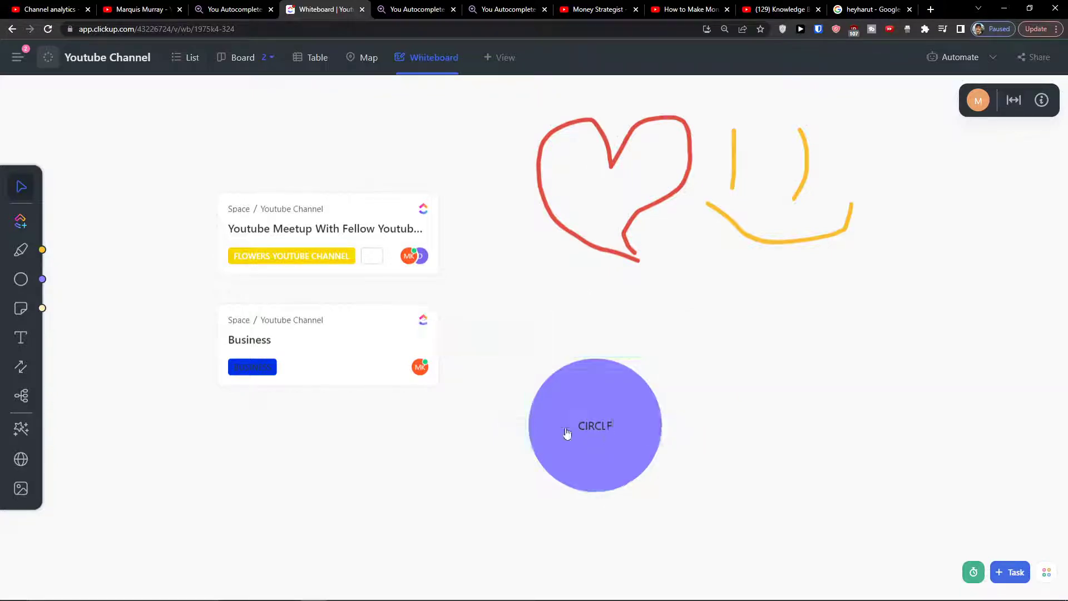
# Step: Try converting the purple circle into a square, diamond, triangle and parallelogram, and convert it back to a circle
pyautogui.click(591, 389)
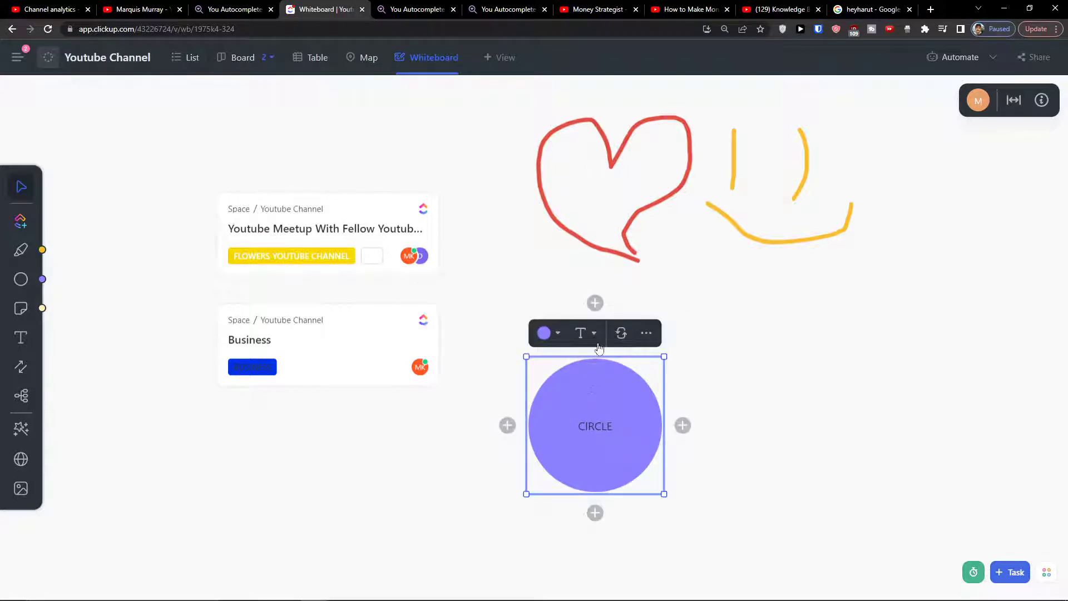
pyautogui.click(622, 337)
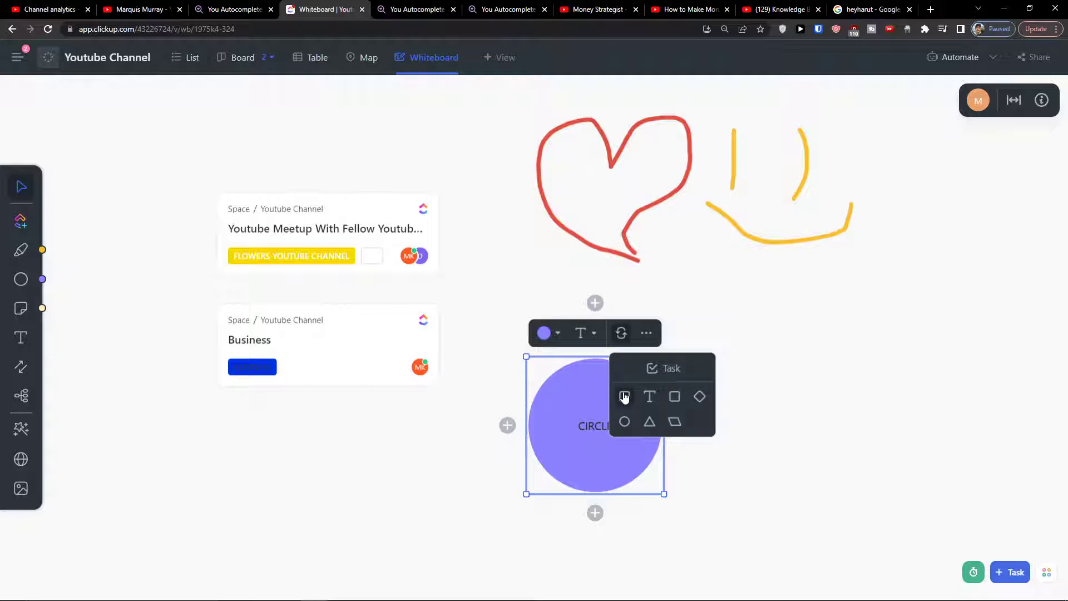
pyautogui.click(674, 399)
pyautogui.click(699, 397)
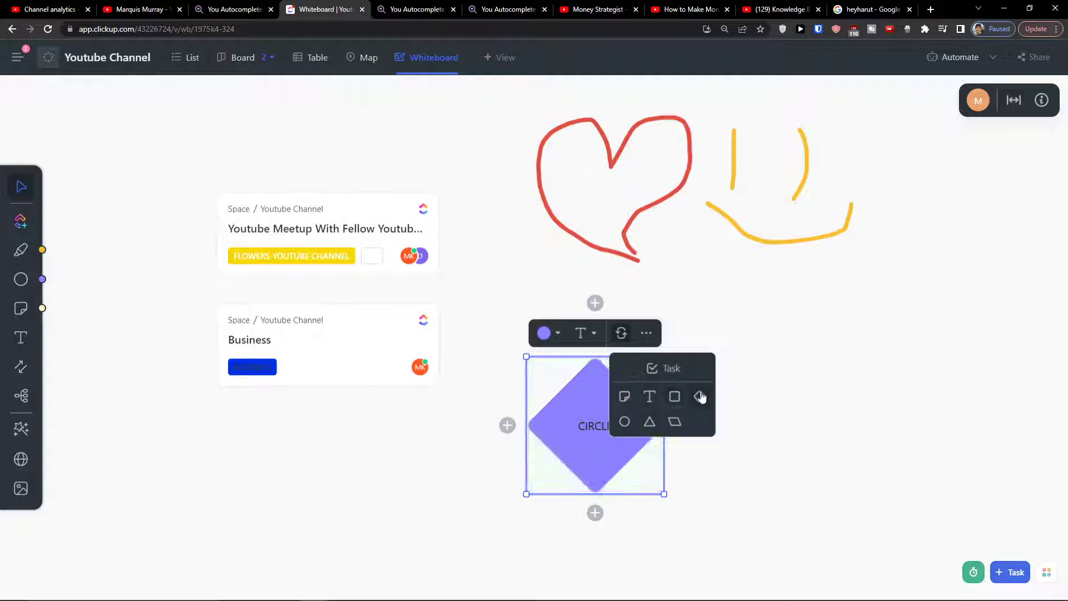
pyautogui.click(652, 422)
pyautogui.click(674, 422)
pyautogui.click(624, 422)
pyautogui.click(662, 389)
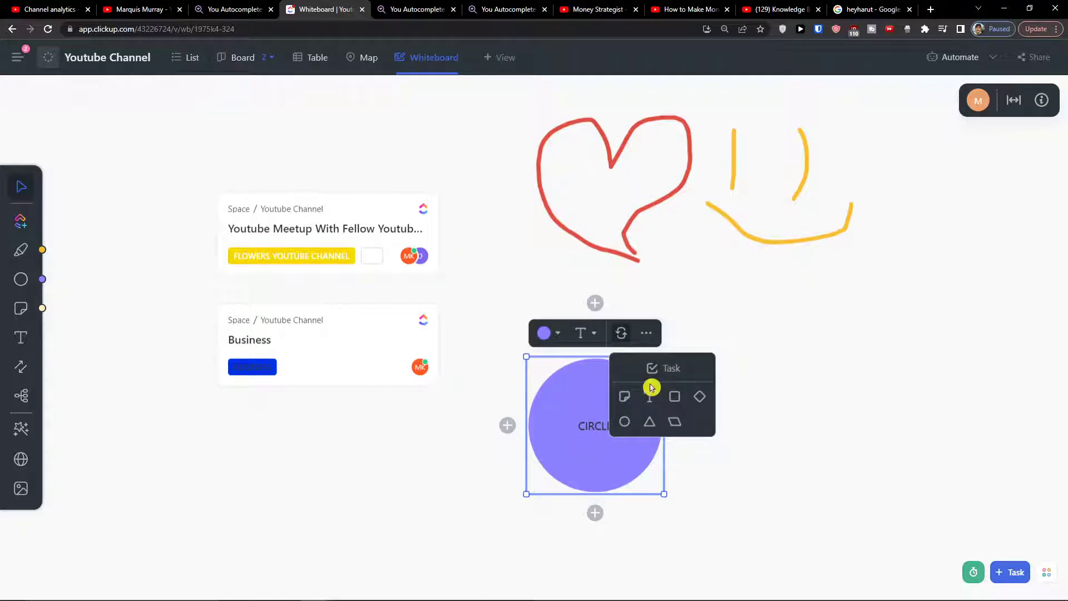
pyautogui.click(621, 332)
# Step: Add two more purple circles to the right of the CIRCLE shape, each linked to the previous one by an arrow
pyautogui.click(650, 334)
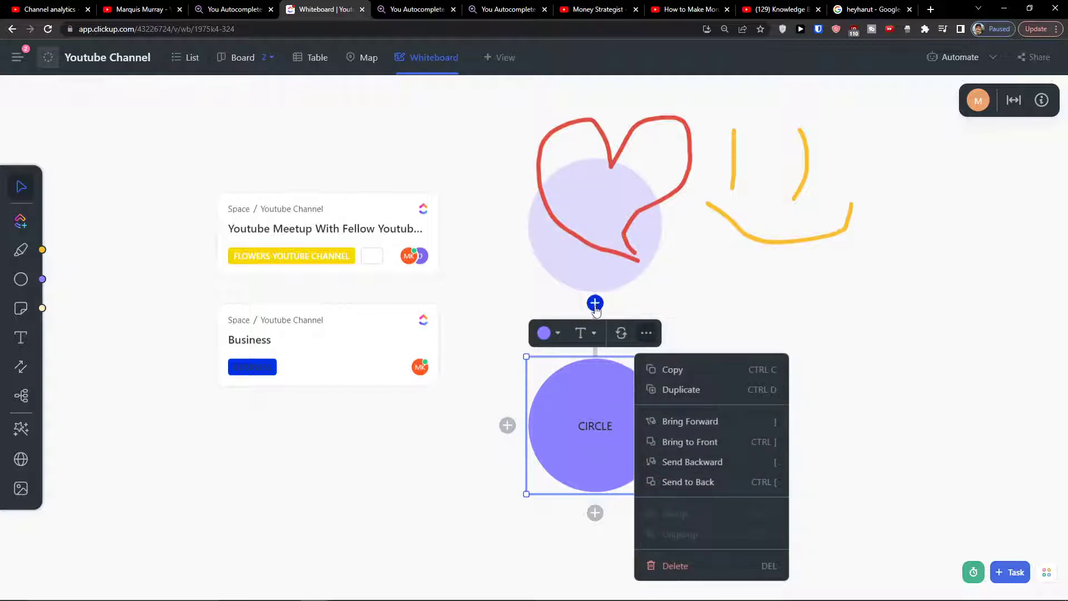
pyautogui.click(608, 411)
pyautogui.click(680, 425)
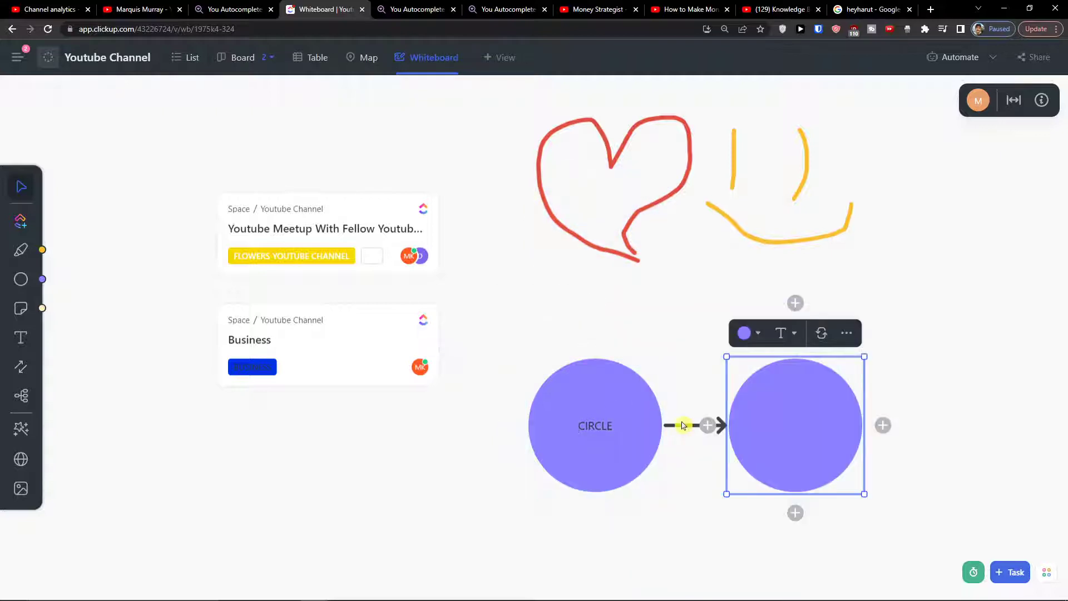
pyautogui.click(845, 443)
pyautogui.click(879, 436)
pyautogui.click(844, 436)
pyautogui.click(882, 425)
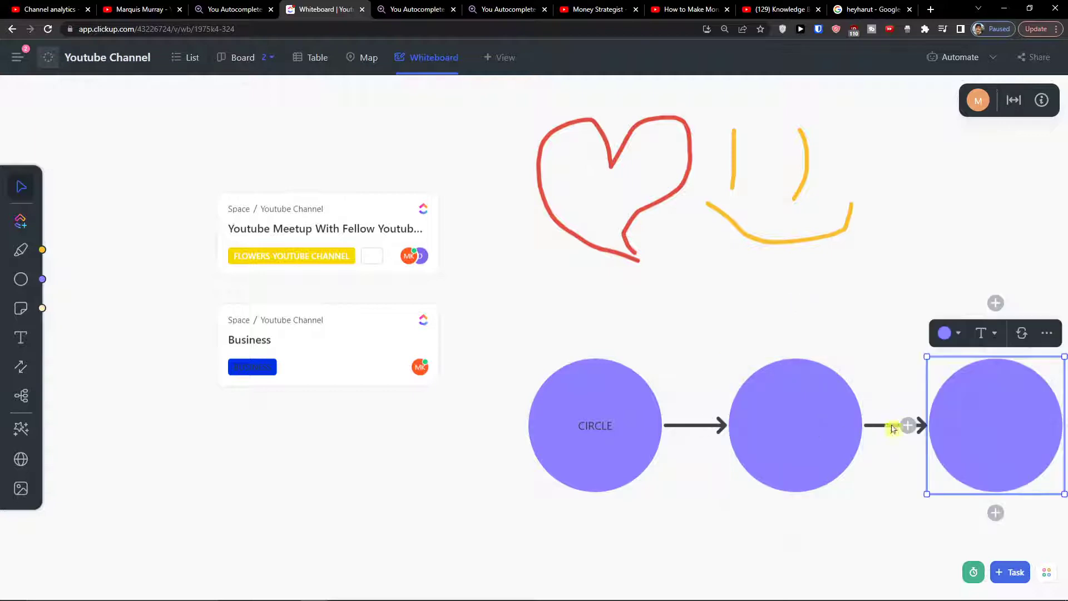
pyautogui.click(895, 425)
pyautogui.click(985, 444)
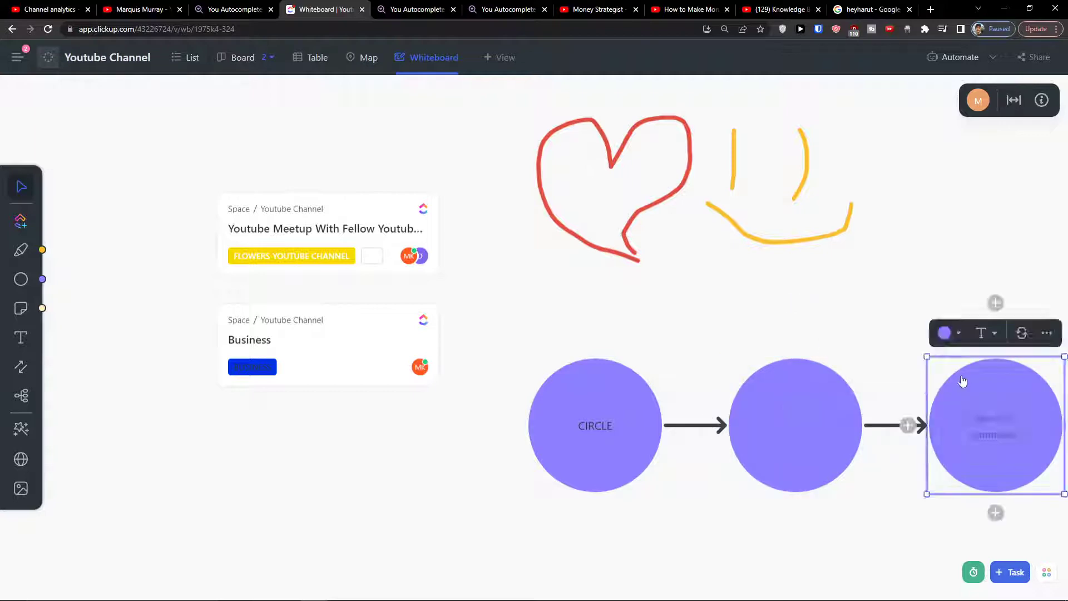
# Step: Reverse the arrow between the second and third circles so it points left, and give it the thickest line
pyautogui.click(887, 429)
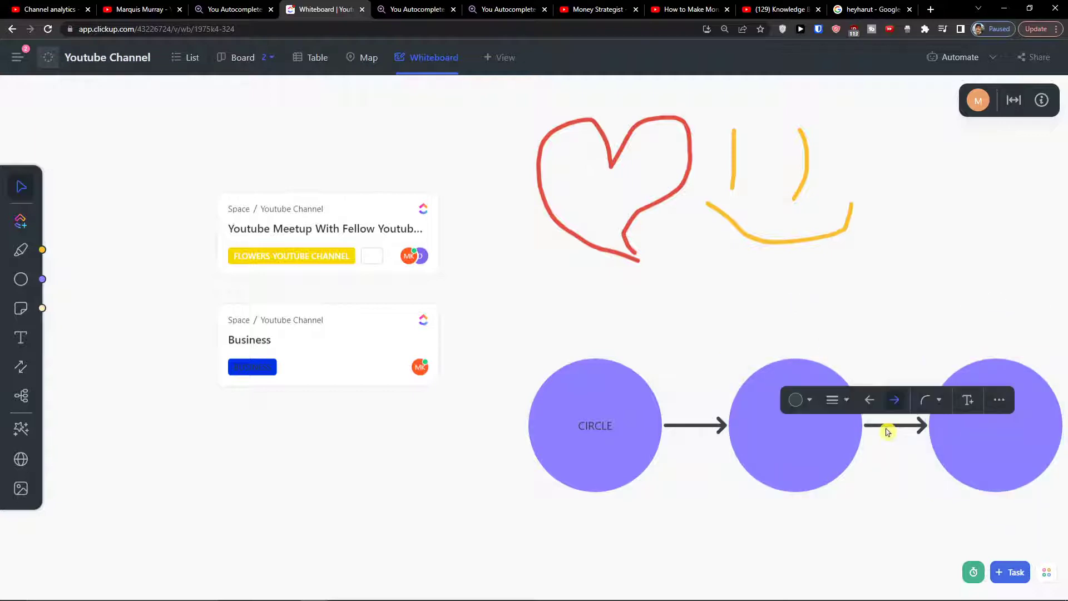
pyautogui.click(869, 399)
pyautogui.click(894, 399)
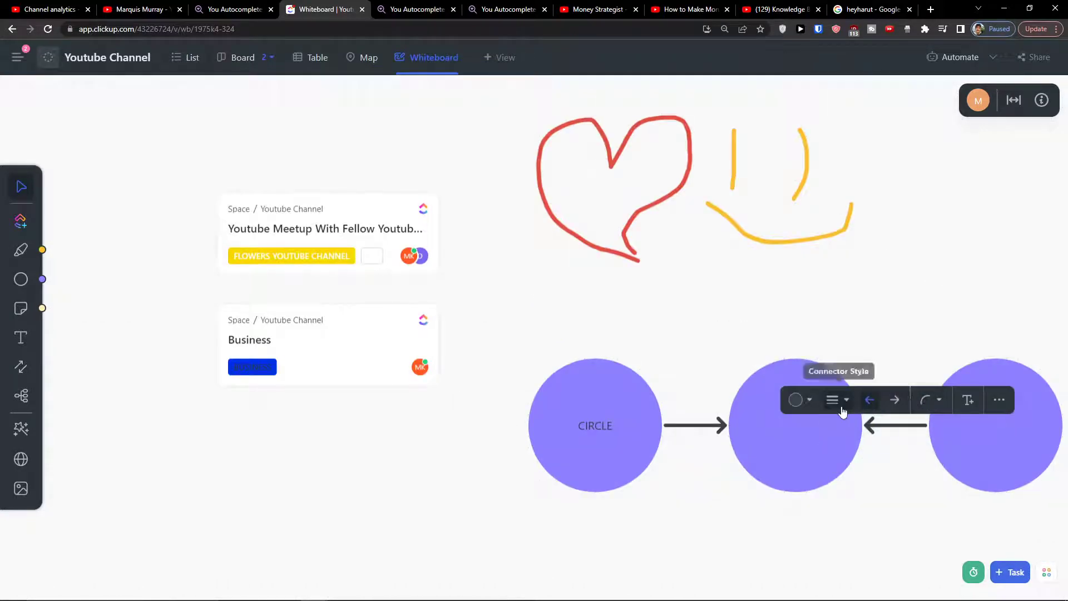
pyautogui.click(842, 406)
pyautogui.click(879, 434)
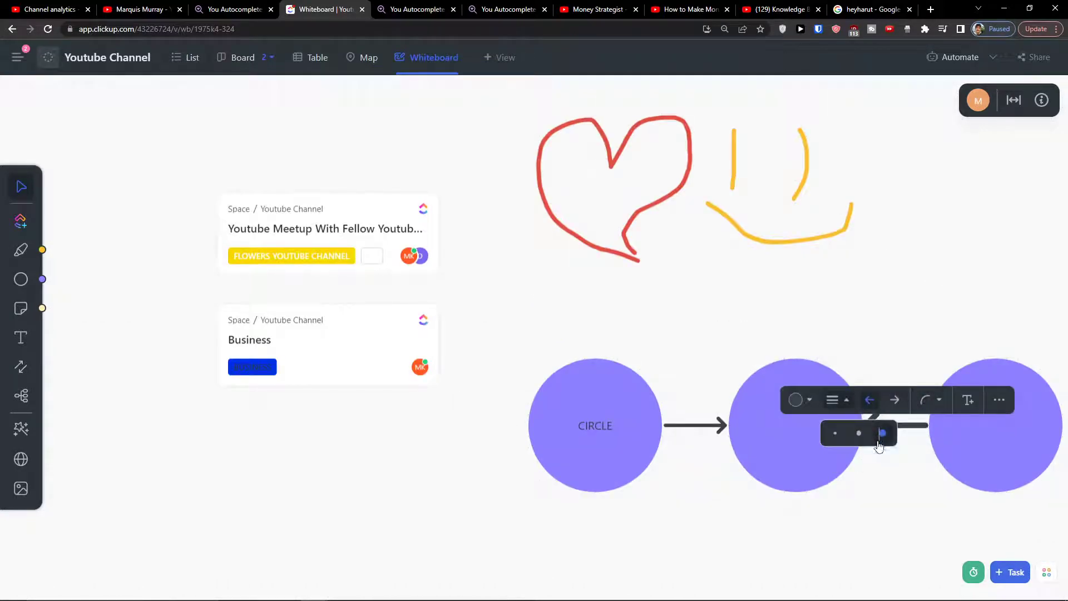
pyautogui.click(841, 507)
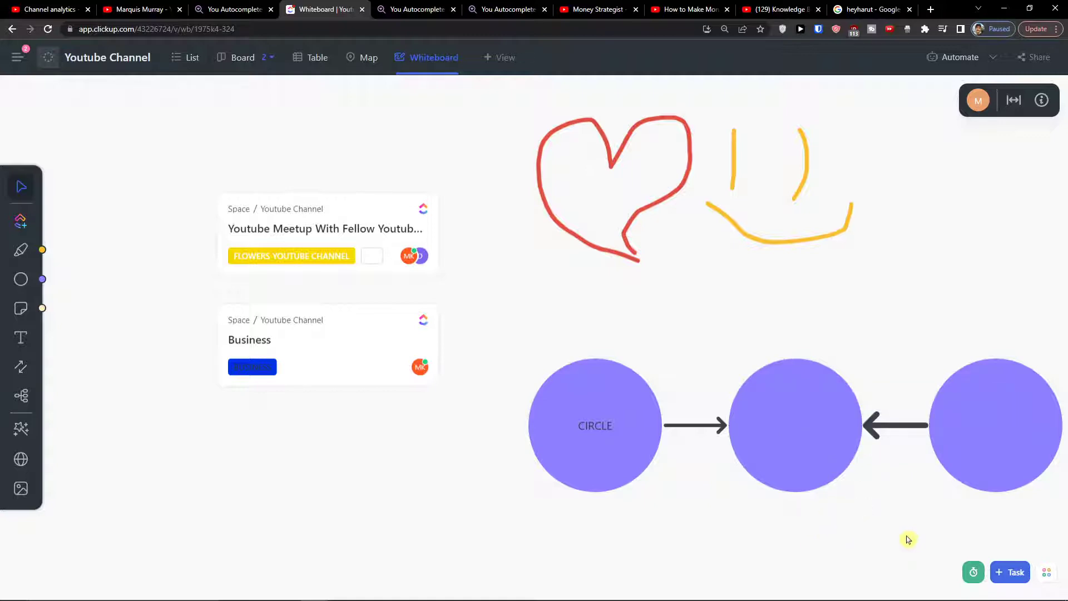
# Step: Move the CIRCLE shape down and to the left, trying an elbow style on its connector and returning it to a curve
pyautogui.click(965, 452)
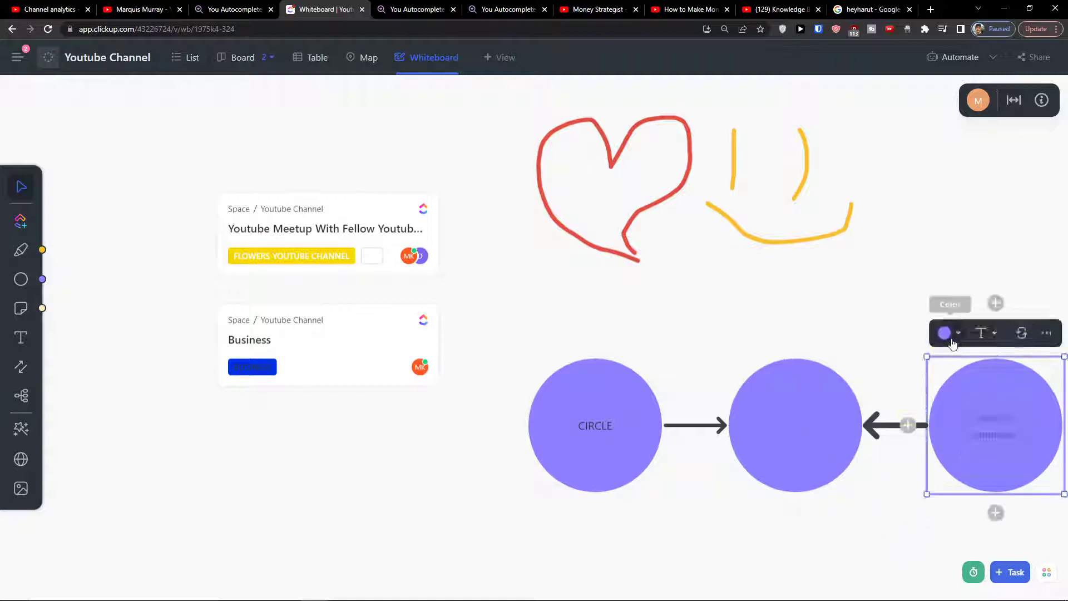
pyautogui.click(804, 439)
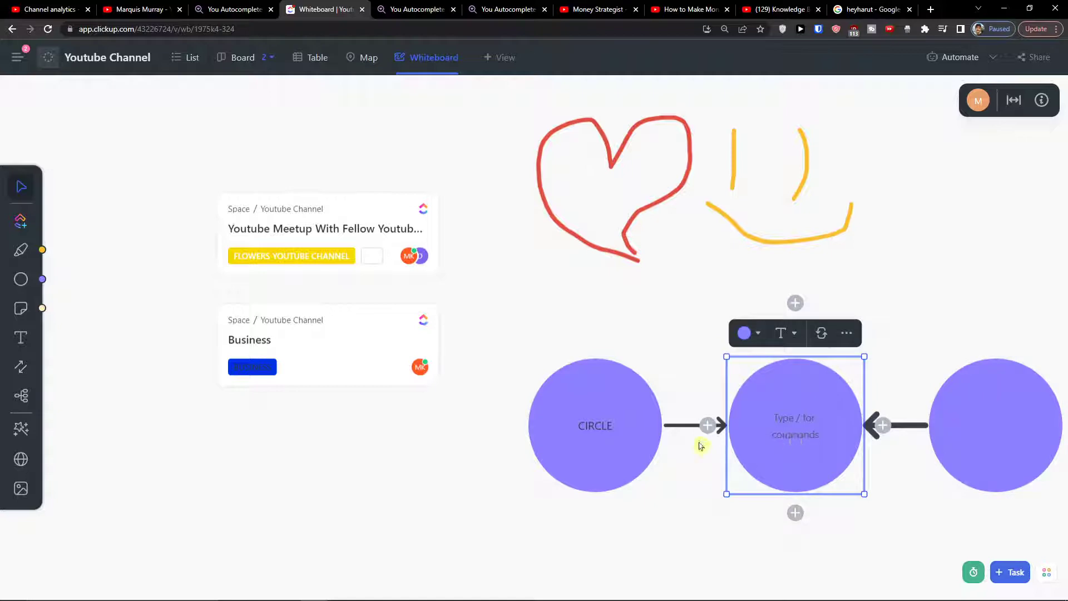
pyautogui.click(690, 427)
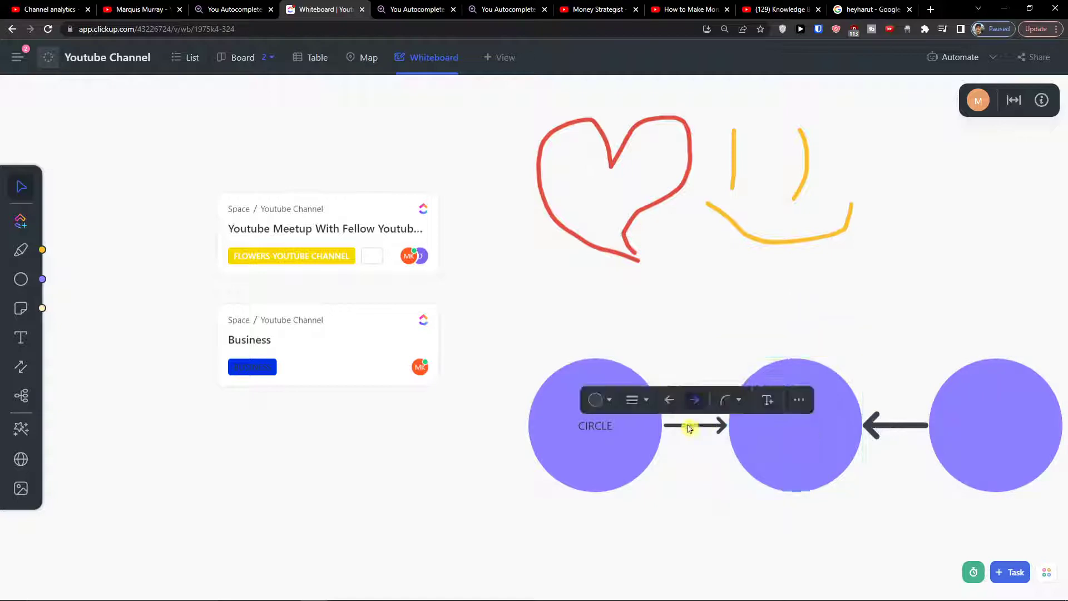
pyautogui.click(728, 400)
pyautogui.moveTo(635, 443); pyautogui.dragTo(475, 510)
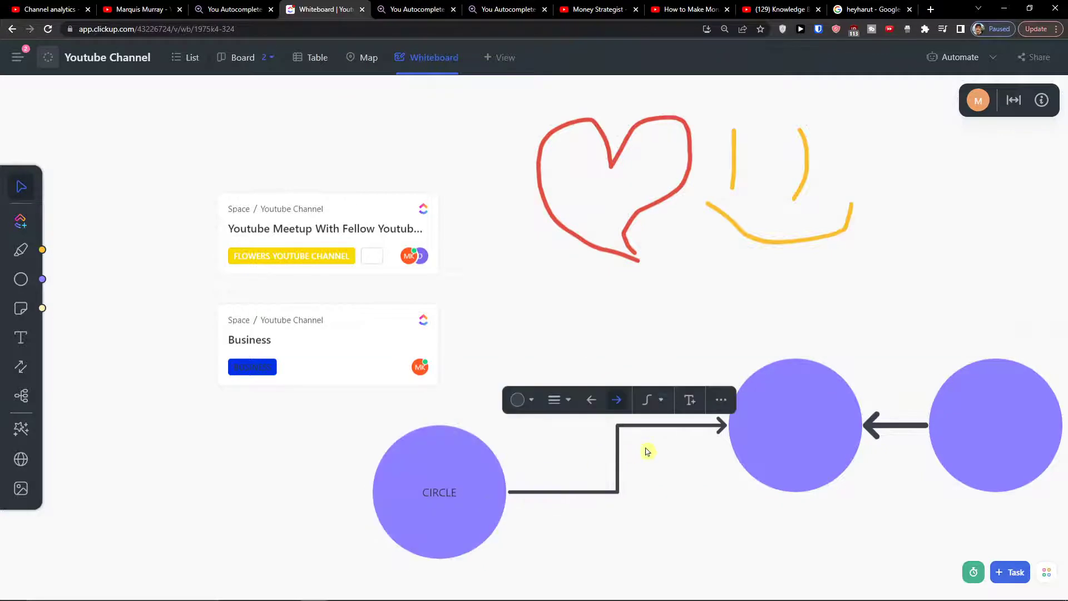
pyautogui.click(658, 411)
pyautogui.click(702, 433)
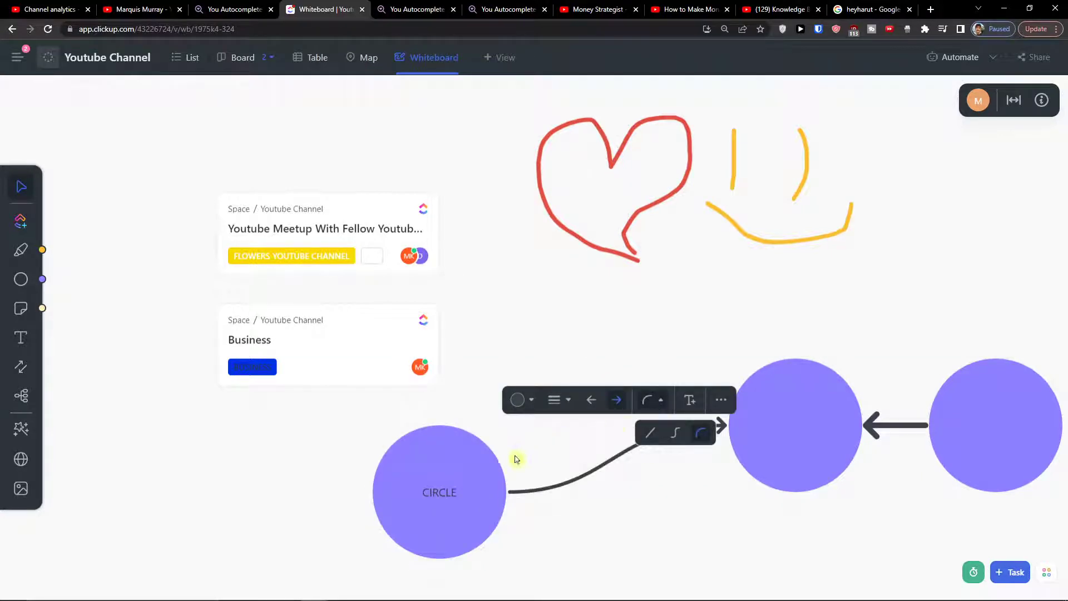
# Step: Move the CIRCLE shape closer to the second circle and add the label "connection" to their curved connector
pyautogui.moveTo(422, 497); pyautogui.dragTo(484, 479)
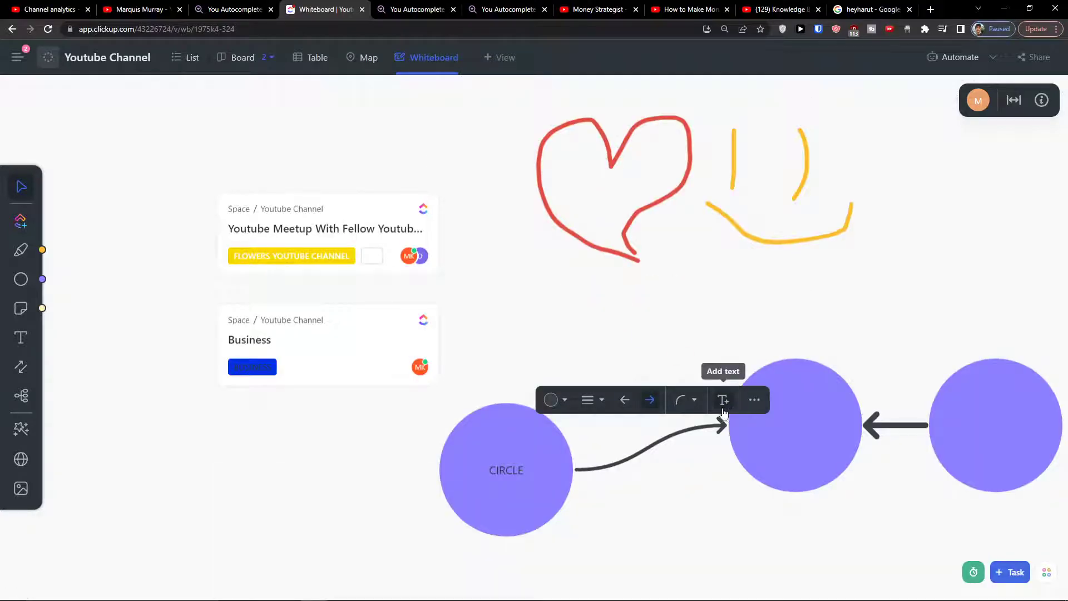
pyautogui.click(723, 413)
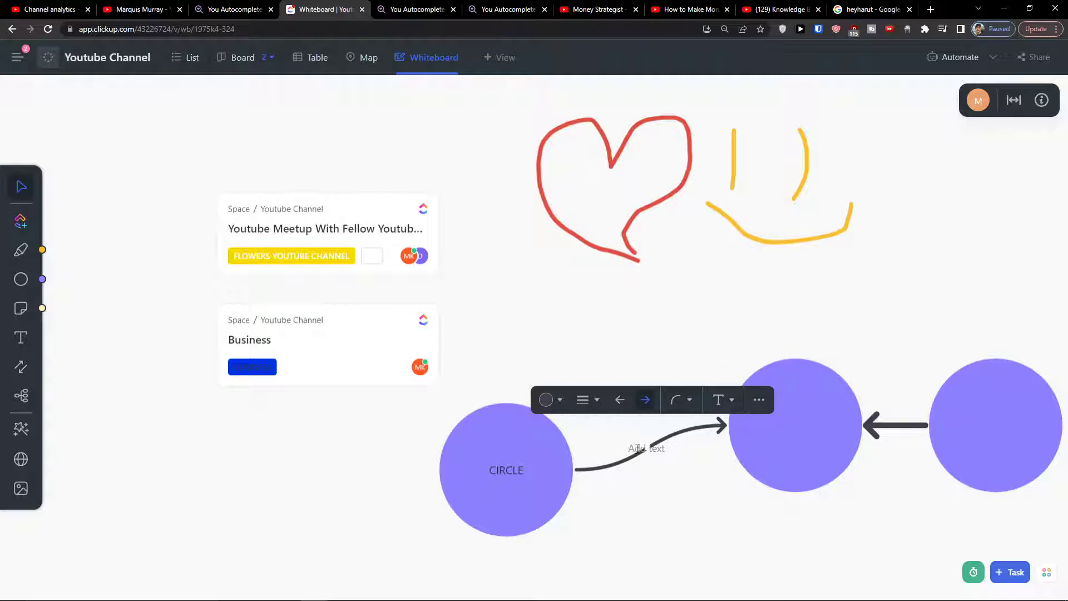
pyautogui.write('connection')
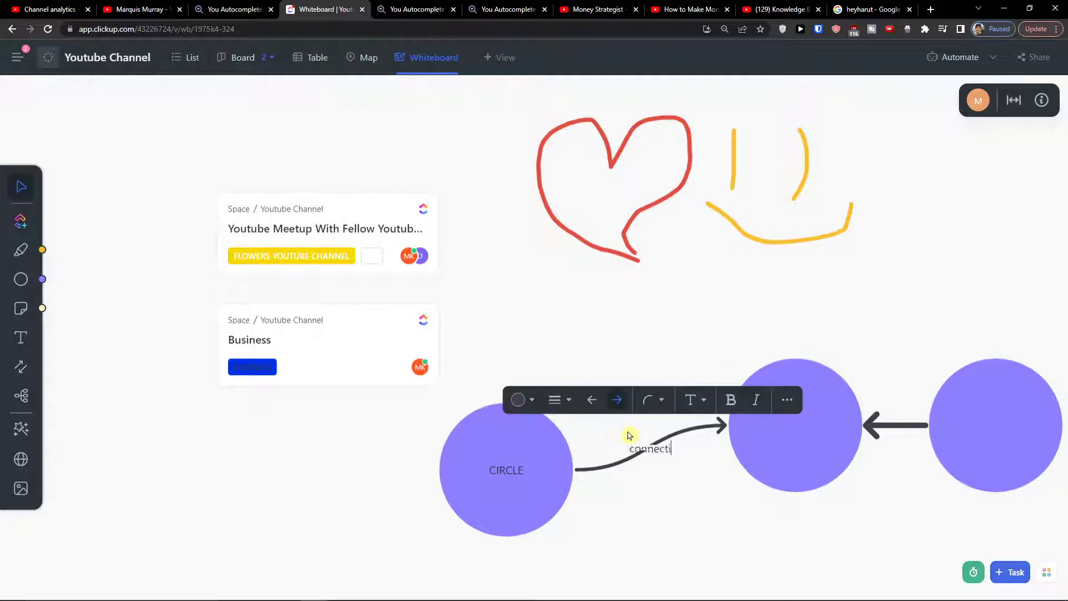
# Step: Color the "connection" connector purple and move the CIRCLE shape slightly down and to the right
pyautogui.click(517, 399)
pyautogui.click(521, 438)
pyautogui.click(549, 438)
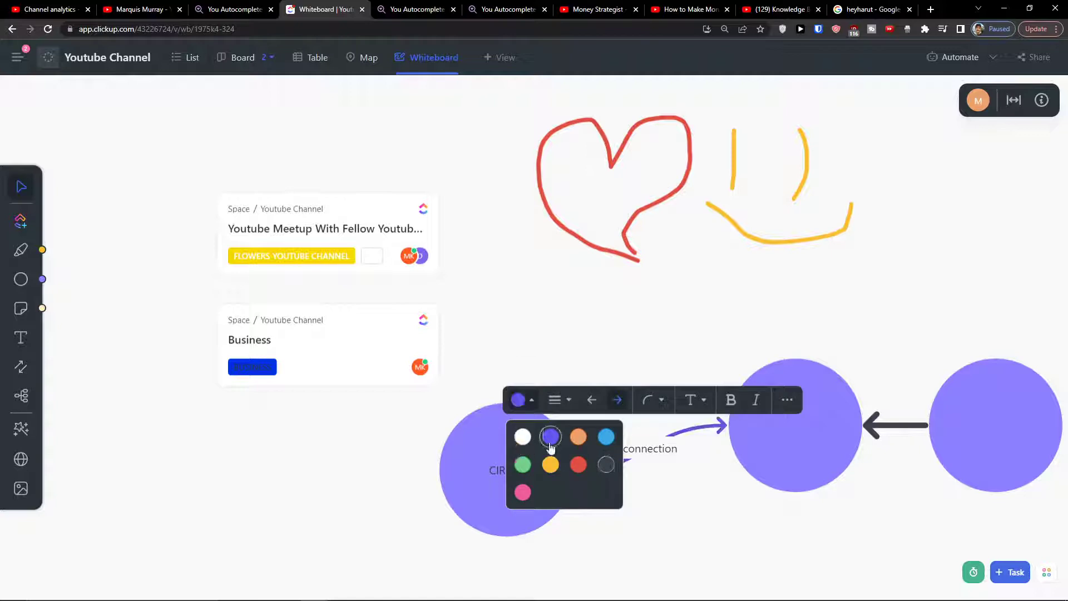
pyautogui.click(323, 479)
pyautogui.moveTo(485, 488); pyautogui.dragTo(509, 491)
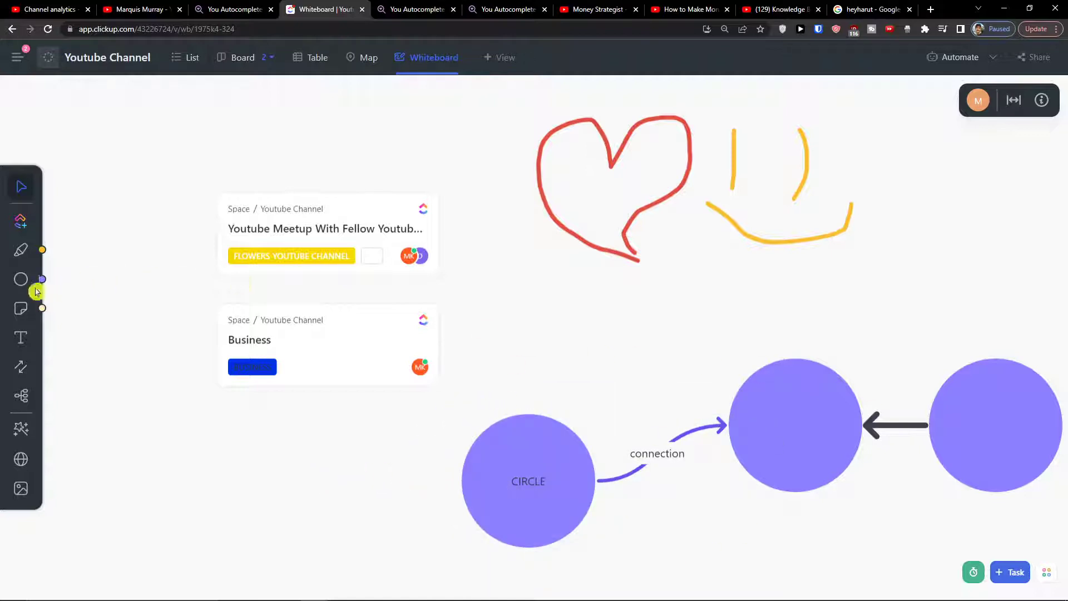
# Step: Place a yellow sticky note in the empty area below the Business task card
pyautogui.click(21, 279)
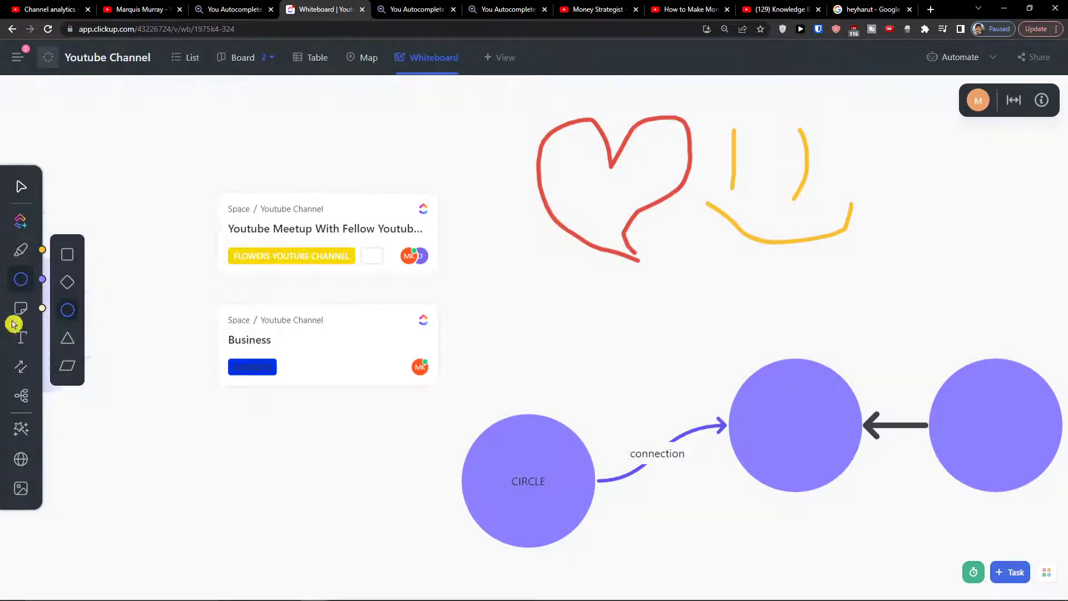
pyautogui.click(20, 309)
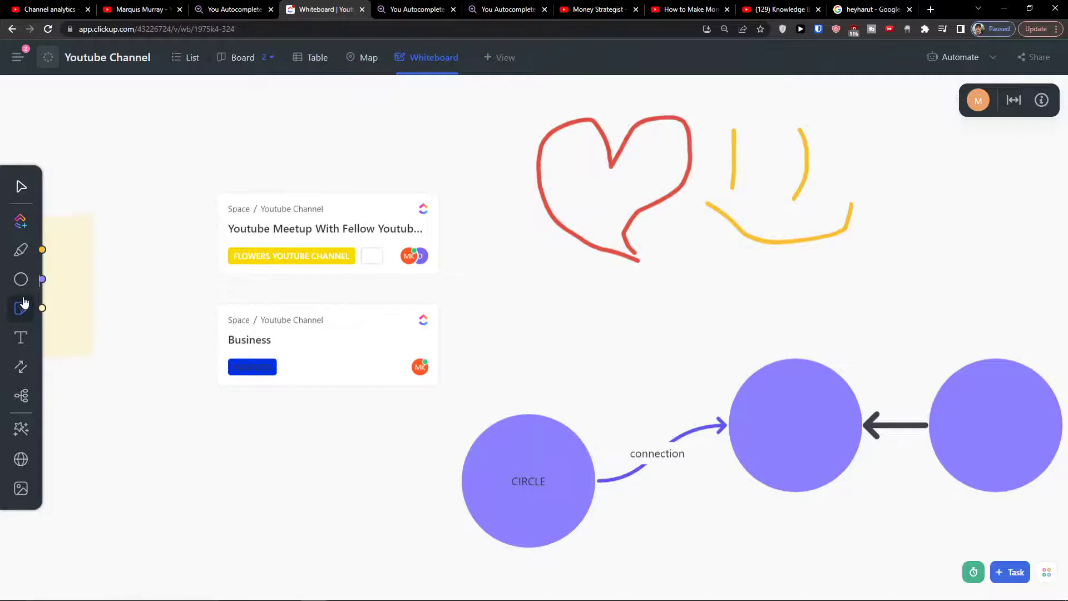
pyautogui.scroll(-3, 331, 478)
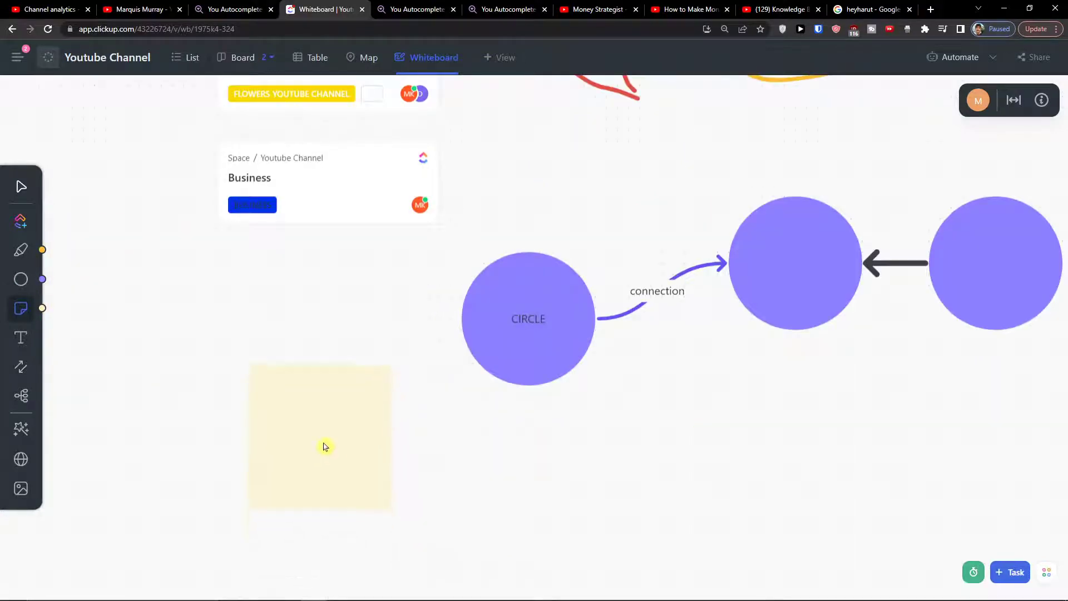
pyautogui.click(311, 376)
pyautogui.moveTo(305, 380); pyautogui.dragTo(324, 445)
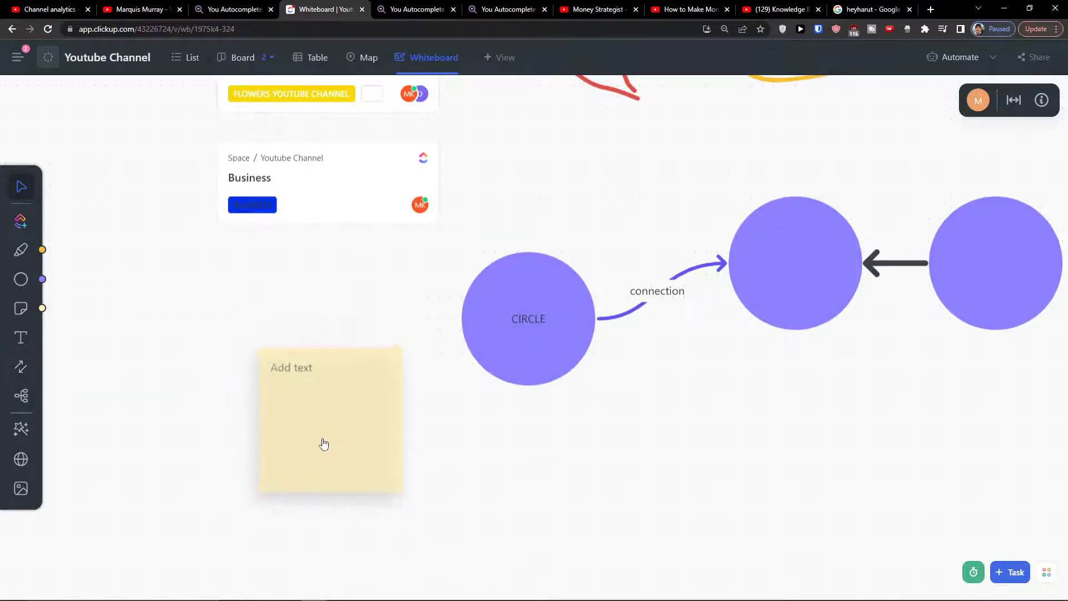
# Step: Color the sticky note light red, write "this is a text for sticky note" on it and start a new line
pyautogui.click(283, 326)
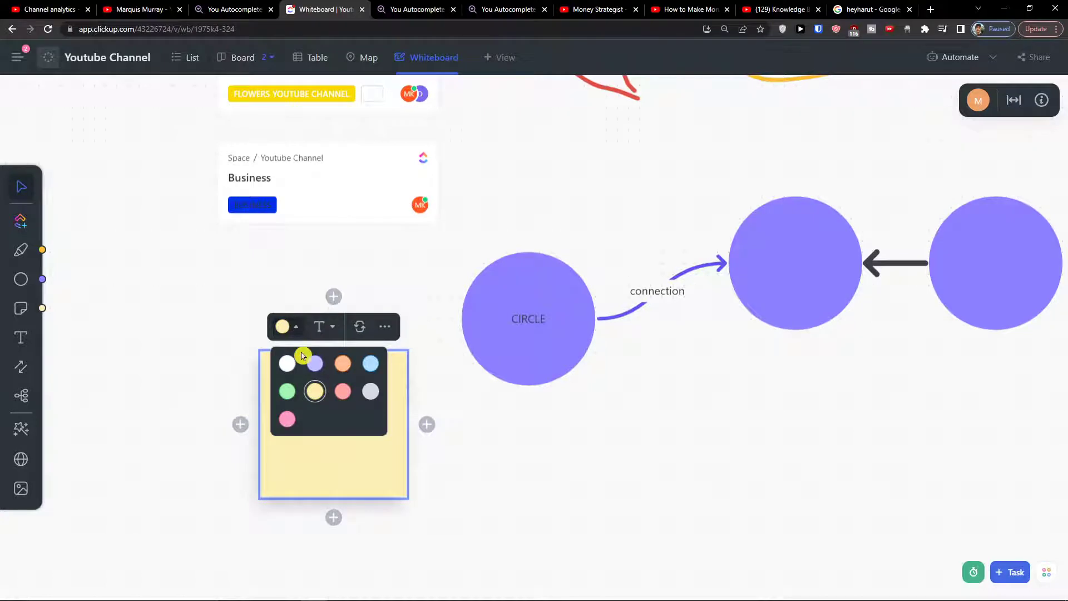
pyautogui.click(341, 394)
pyautogui.click(330, 404)
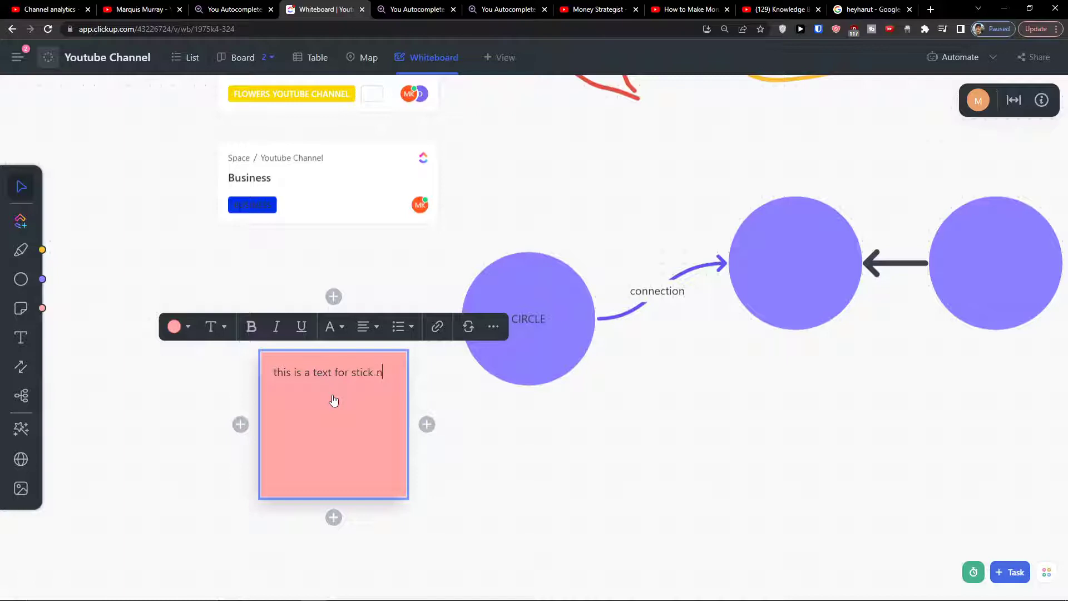
pyautogui.write('e')
pyautogui.press('Return')
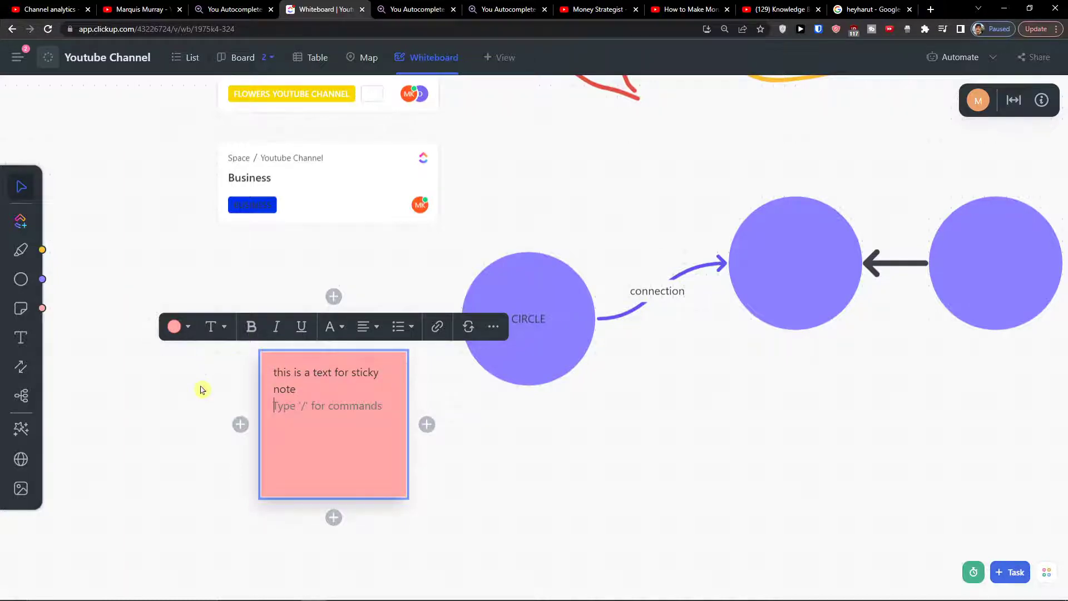
# Step: Look through the slash-command list of editing options in the red sticky note and close it
pyautogui.write('/')
pyautogui.scroll(-3, 345, 306)
pyautogui.scroll(-10, 348, 308)
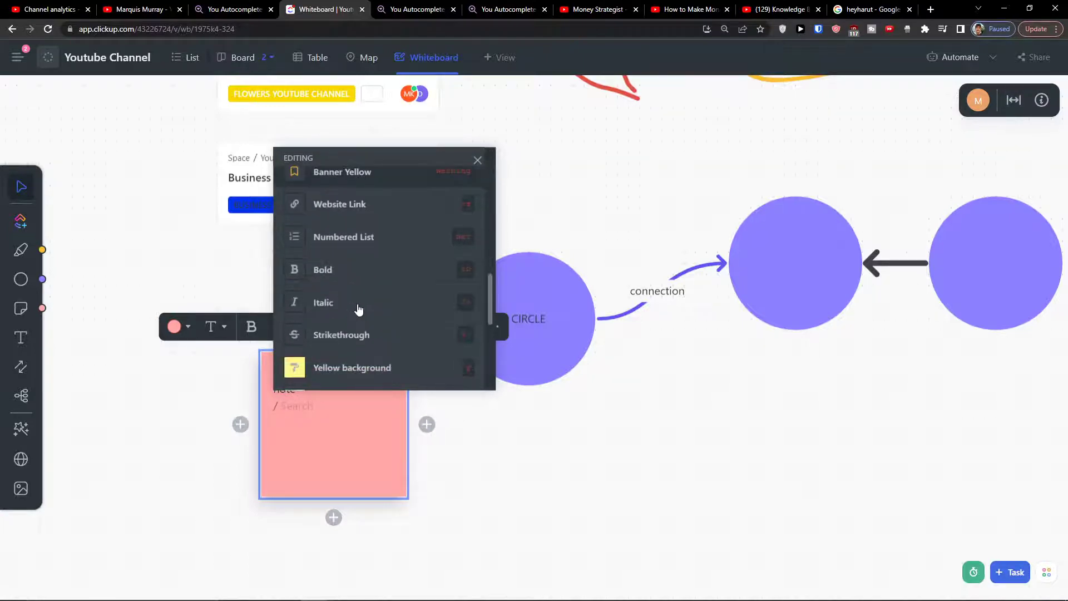
pyautogui.scroll(12, 363, 318)
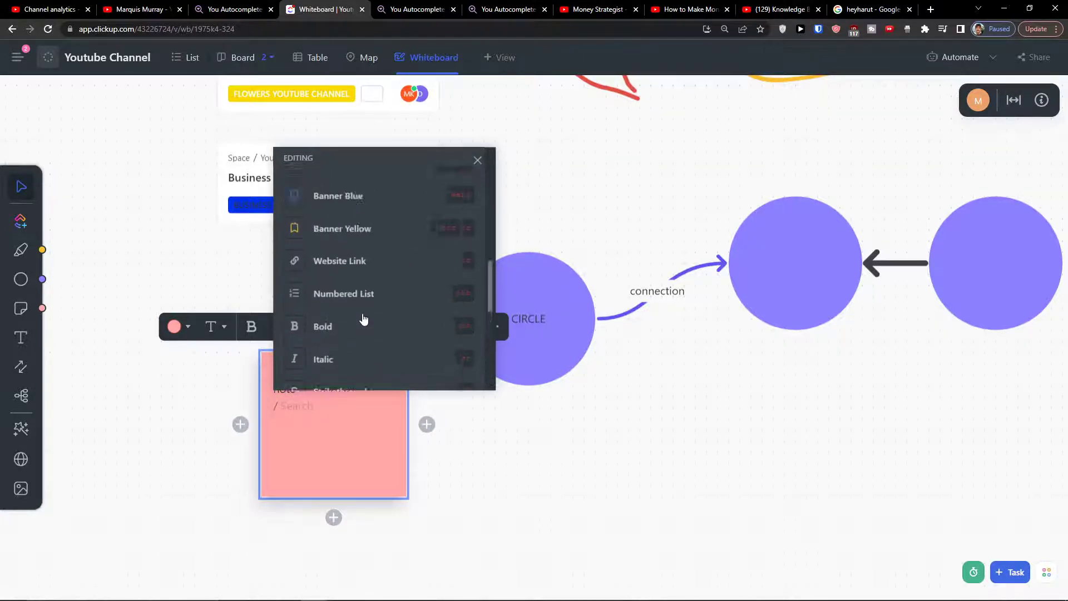
pyautogui.press('Escape')
# Step: Move the red sticky note slightly down and to the right on the whiteboard
pyautogui.click(185, 501)
pyautogui.moveTo(315, 452); pyautogui.dragTo(355, 539)
pyautogui.scroll(-3, 334, 517)
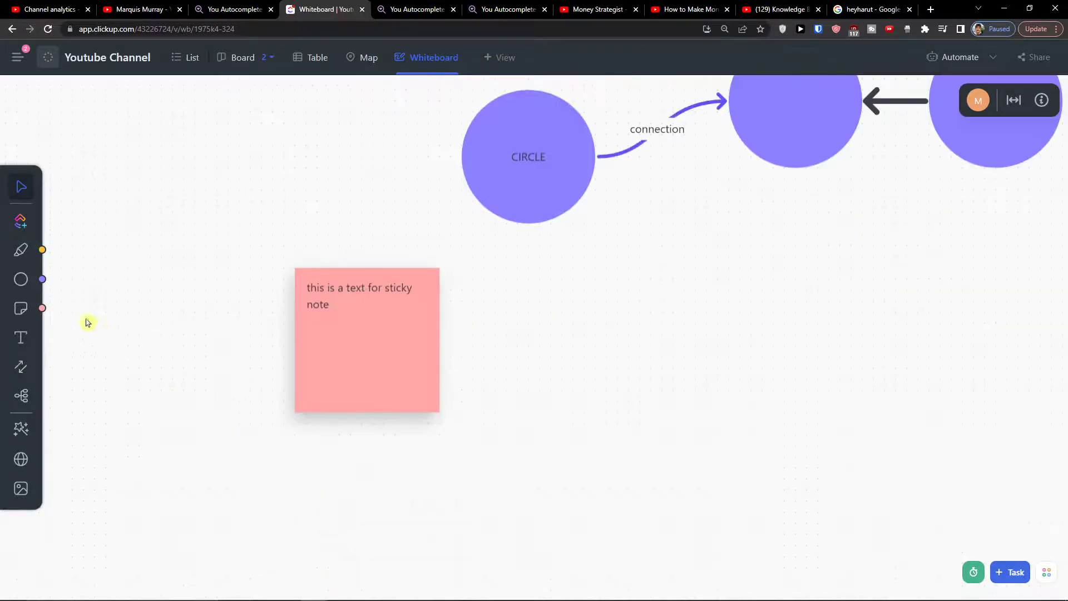
# Step: Place a second sticky note to the right of the first one and color it light yellow
pyautogui.click(21, 308)
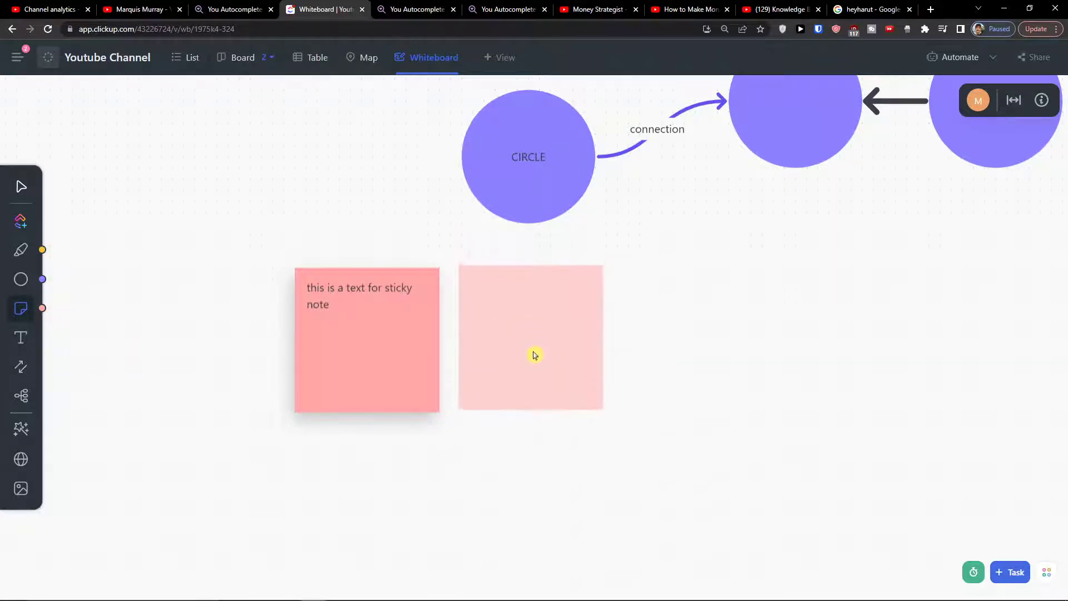
pyautogui.click(534, 355)
pyautogui.moveTo(531, 364)
pyautogui.mouseDown()
pyautogui.moveTo(560, 362)
pyautogui.moveTo(544, 362)
pyautogui.mouseUp()
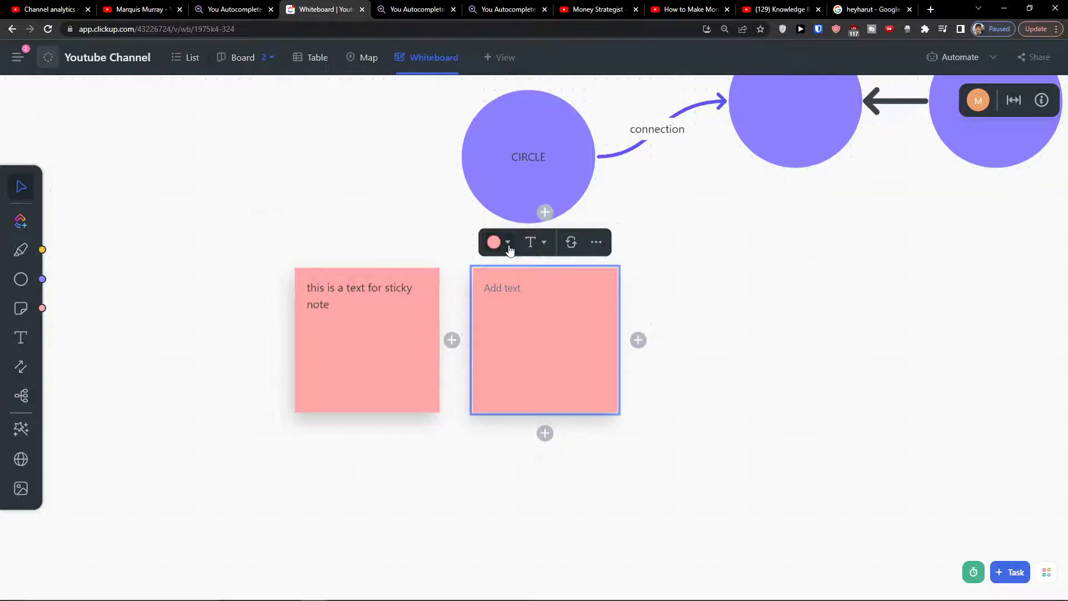
pyautogui.click(504, 243)
pyautogui.click(526, 307)
pyautogui.click(268, 371)
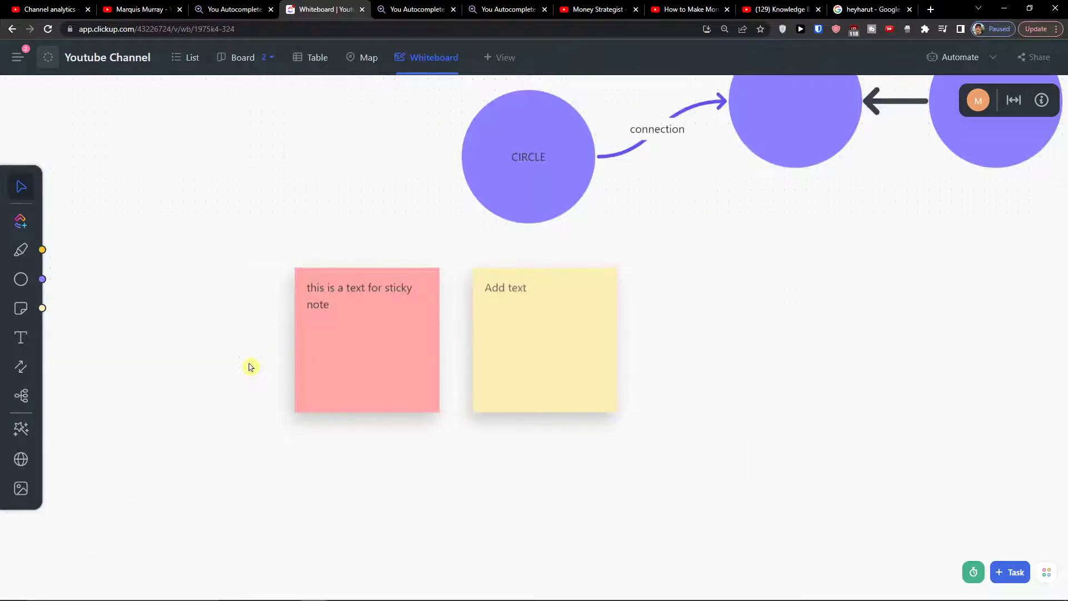
# Step: Select the CIRCLE shape with both sticky notes, color them all yellow and move them slightly to the left
pyautogui.moveTo(250, 191); pyautogui.dragTo(639, 434)
pyautogui.click(640, 435)
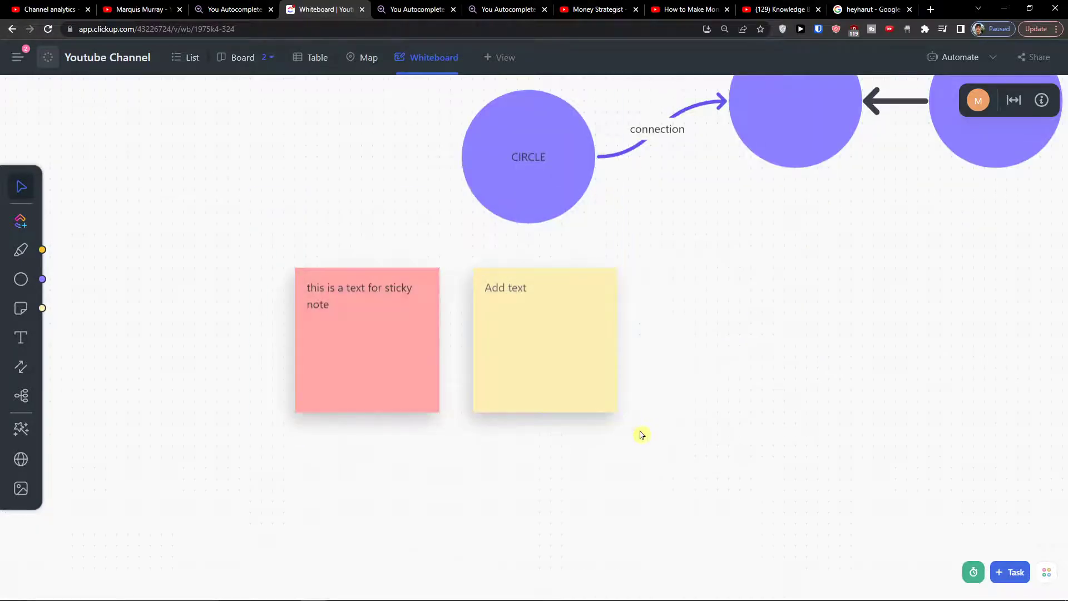
pyautogui.scroll(3, 611, 475)
pyautogui.moveTo(210, 278); pyautogui.dragTo(597, 510)
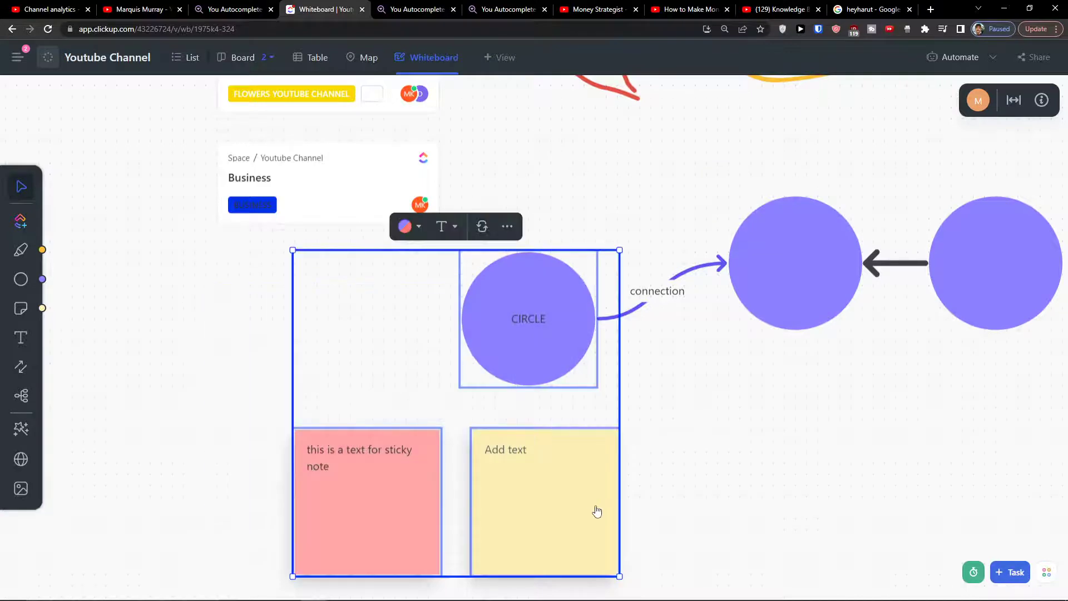
pyautogui.click(422, 233)
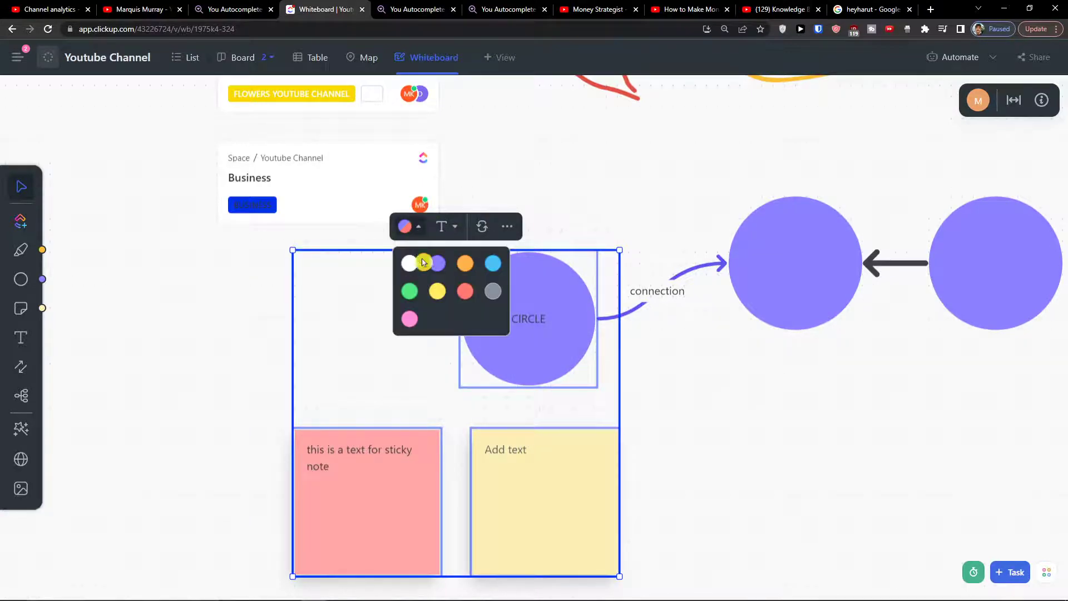
pyautogui.click(437, 263)
pyautogui.click(437, 291)
pyautogui.moveTo(399, 349); pyautogui.dragTo(376, 343)
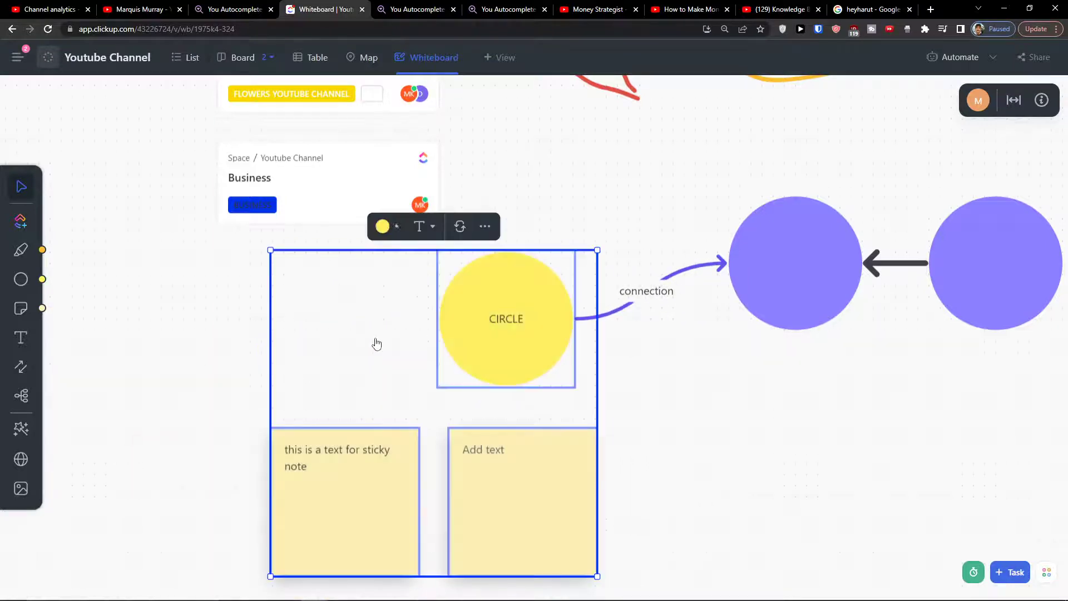
# Step: Group the selected CIRCLE shape and two sticky notes, and shift the group around beneath the task cards
pyautogui.click(480, 229)
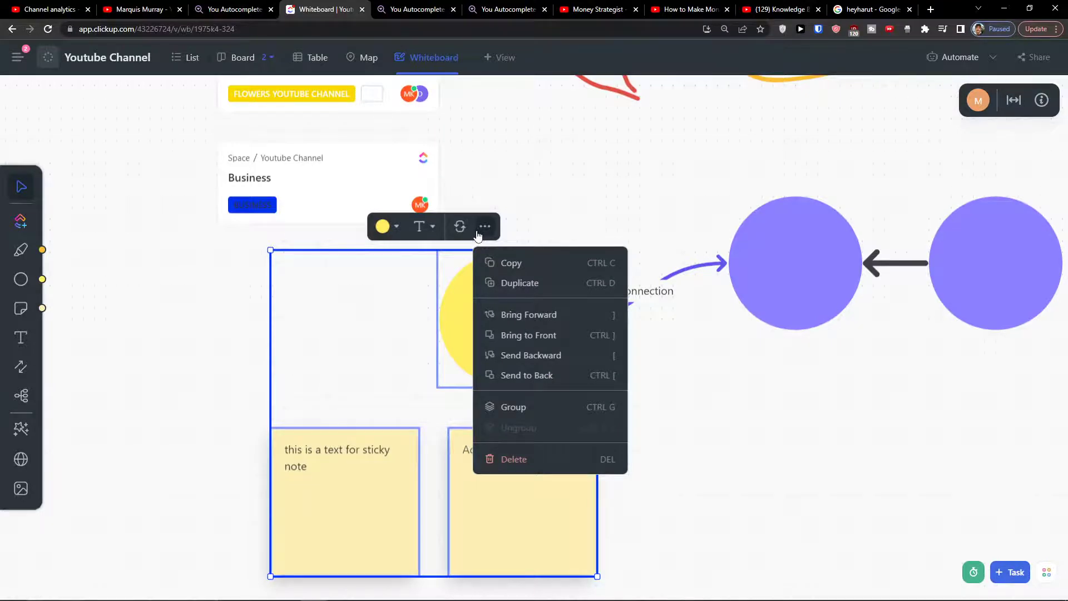
pyautogui.moveTo(341, 363); pyautogui.dragTo(374, 351)
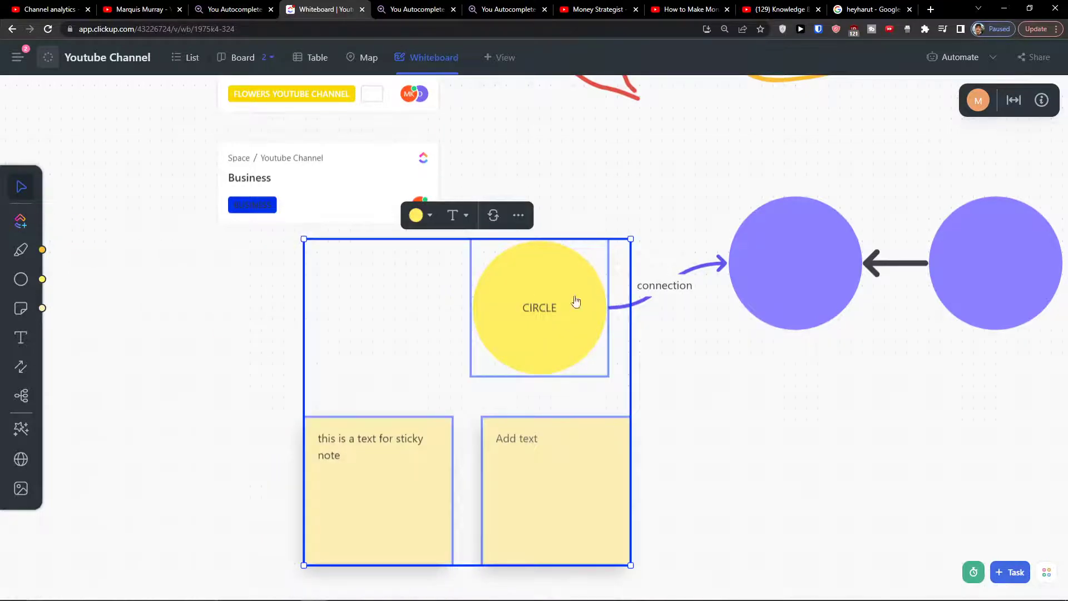
pyautogui.click(518, 215)
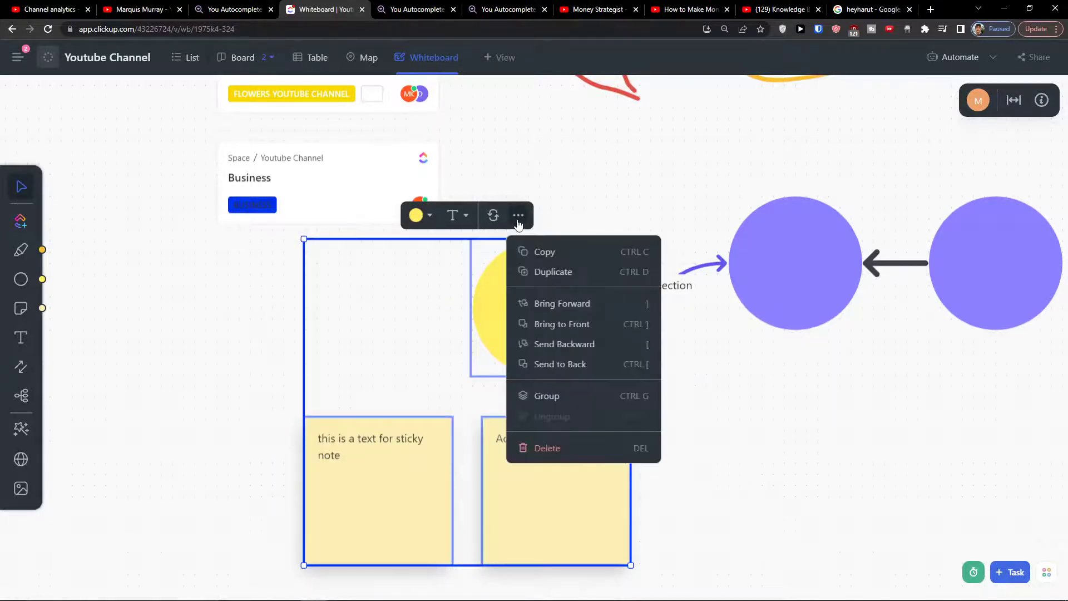
pyautogui.click(566, 401)
pyautogui.moveTo(573, 351); pyautogui.dragTo(524, 326)
pyautogui.scroll(-3, 601, 371)
pyautogui.scroll(3, 601, 370)
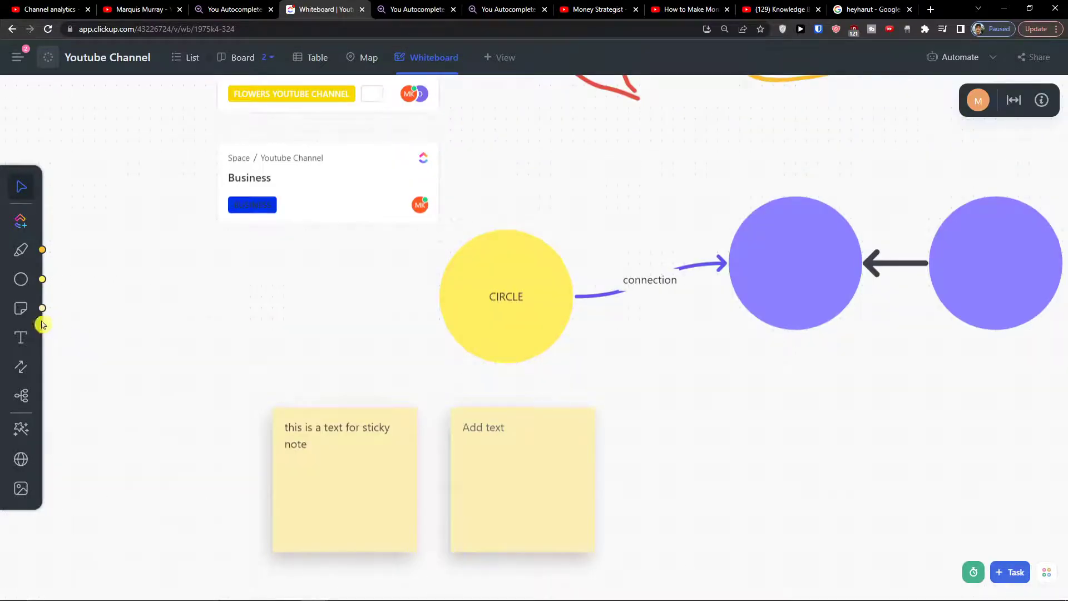
# Step: Add a text box to the right of the sticky notes and write "mmm,m" in it
pyautogui.click(19, 337)
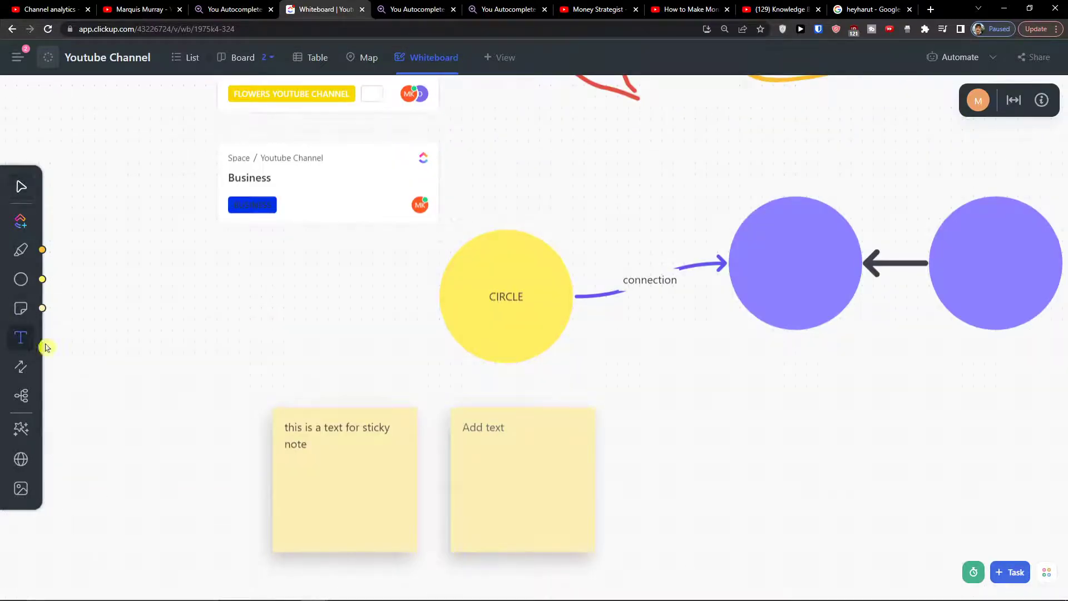
pyautogui.click(751, 474)
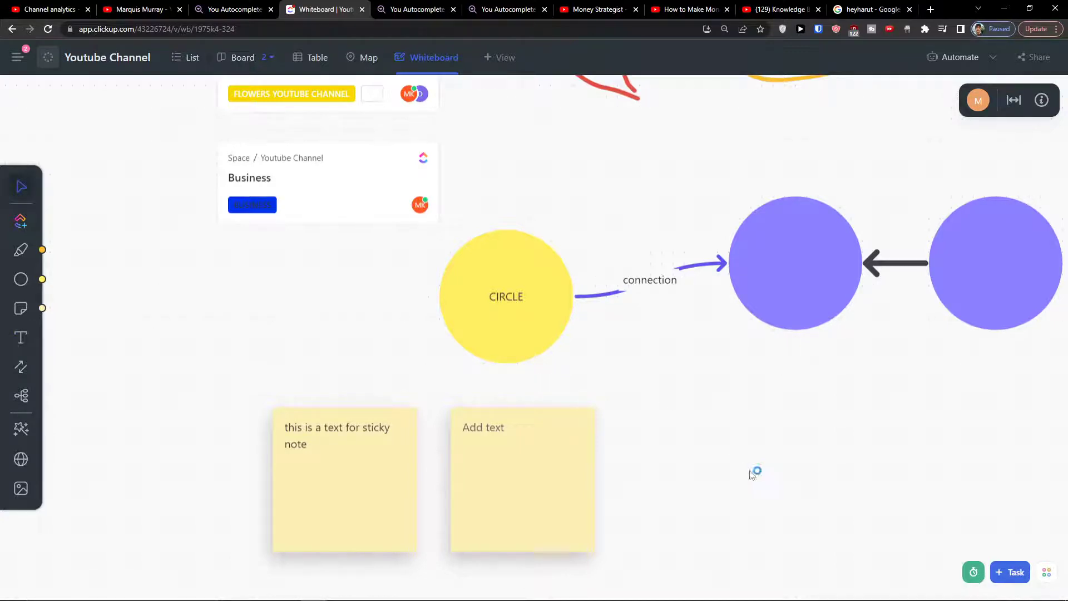
pyautogui.click(683, 438)
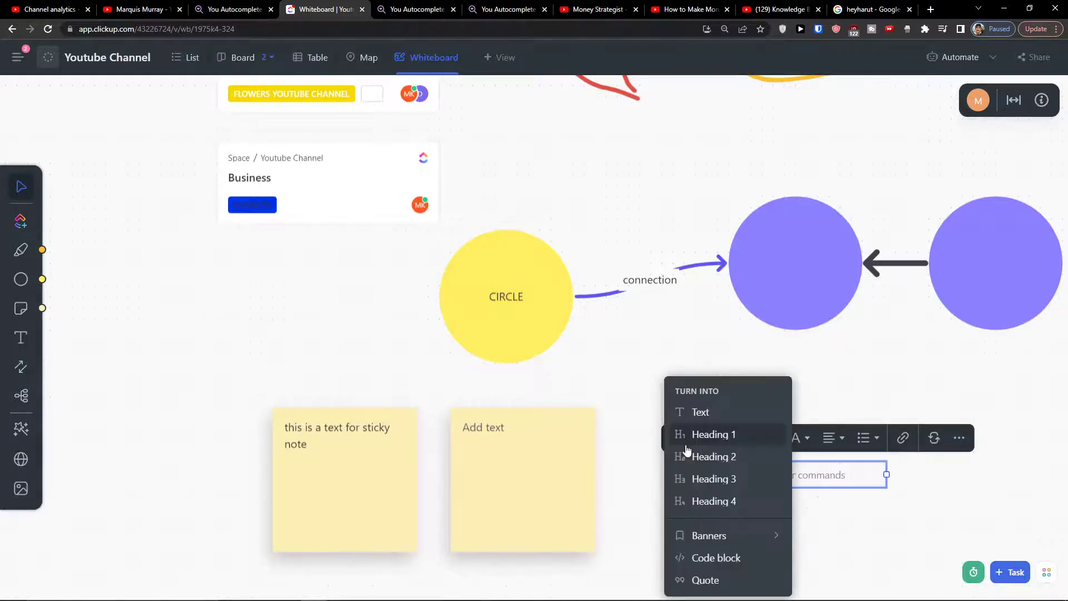
pyautogui.click(662, 448)
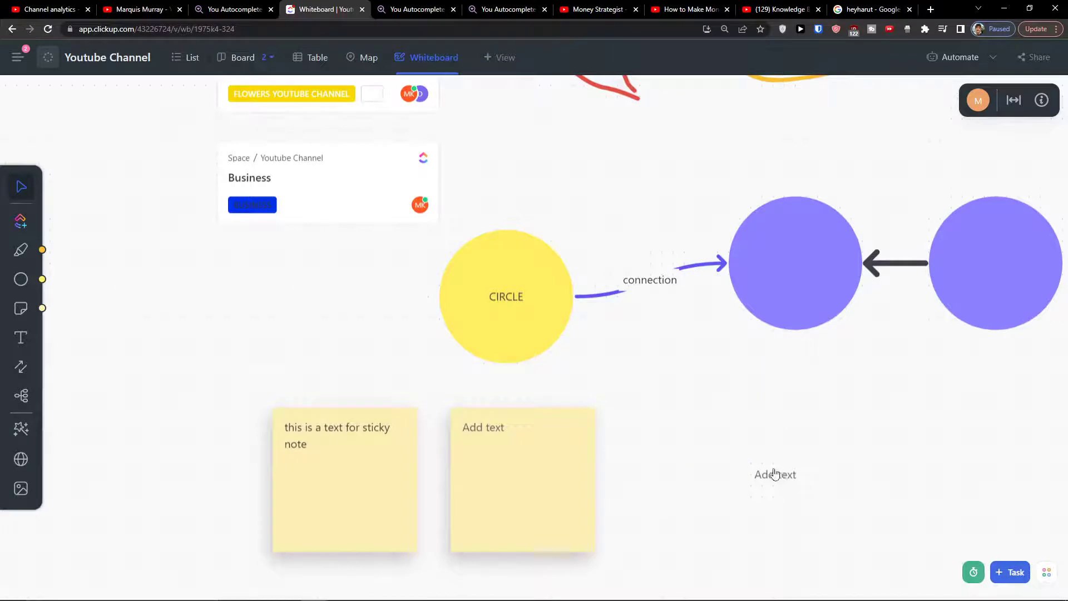
pyautogui.click(758, 470)
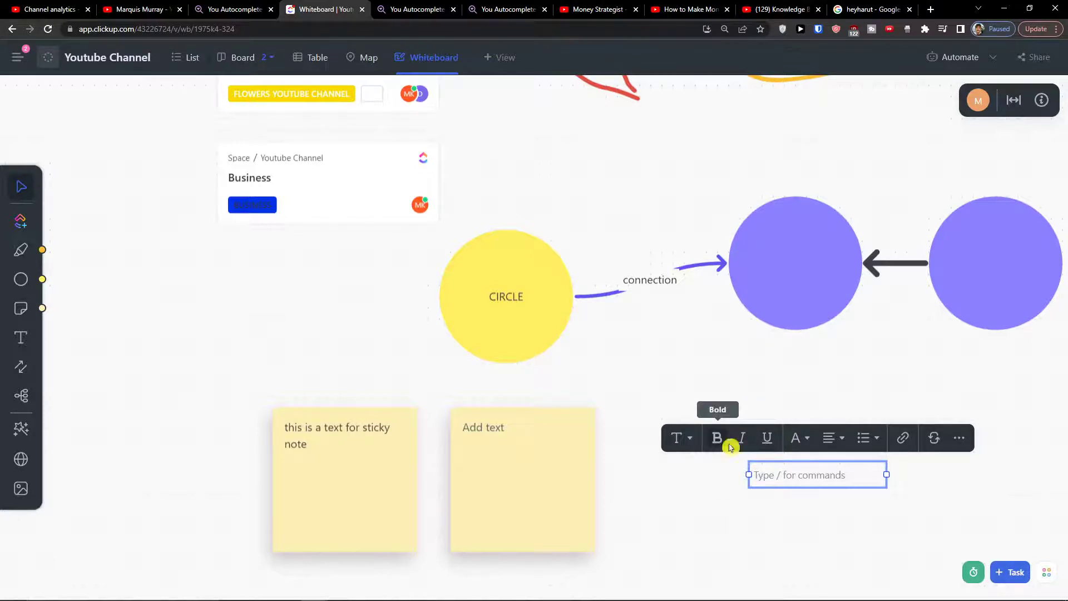
pyautogui.click(805, 443)
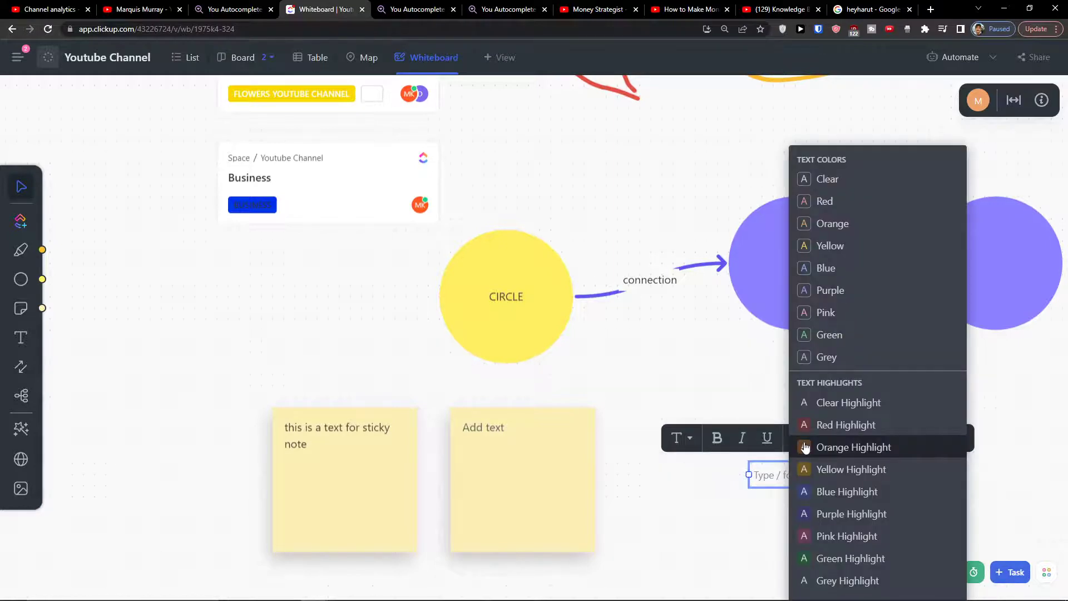
pyautogui.click(784, 444)
pyautogui.click(794, 441)
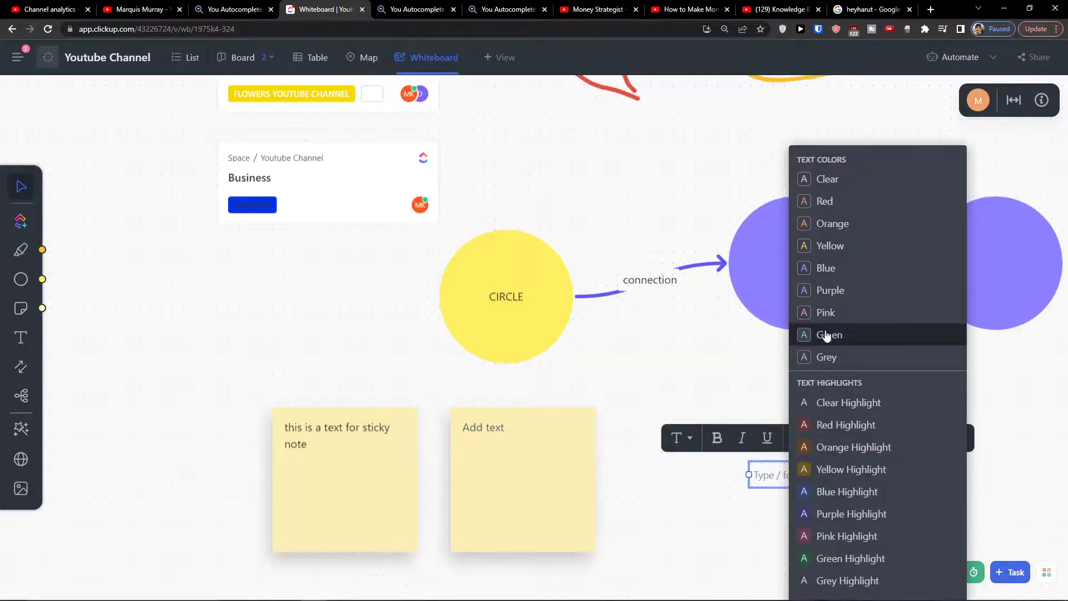
pyautogui.click(821, 465)
pyautogui.write('m')
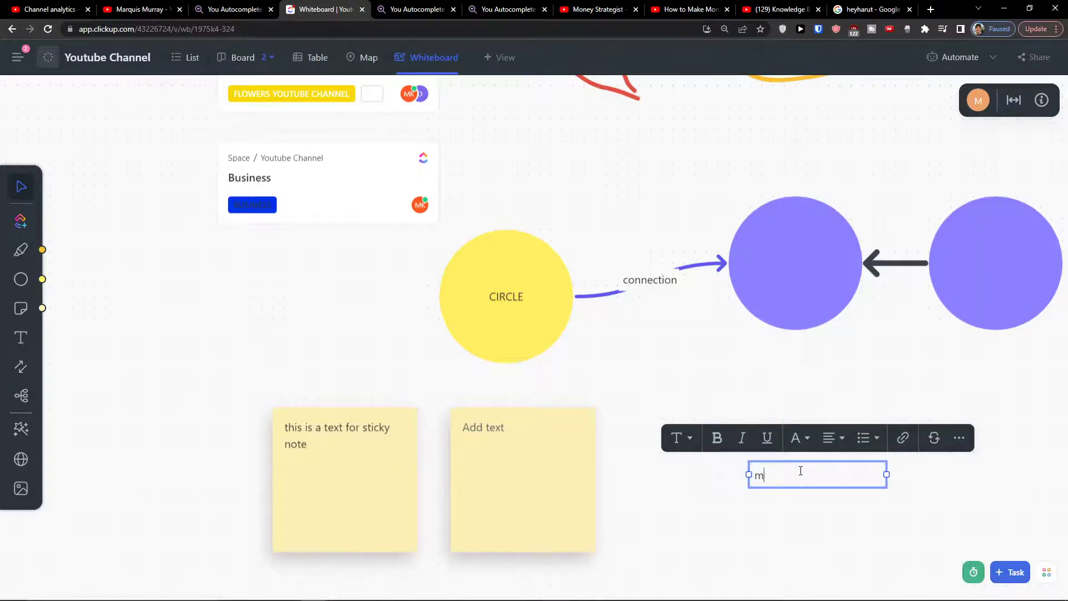
# Step: Give the "mmm,m" text an orange highlight and a pink text color
pyautogui.doubleClick(775, 480)
pyautogui.click(799, 438)
pyautogui.click(839, 444)
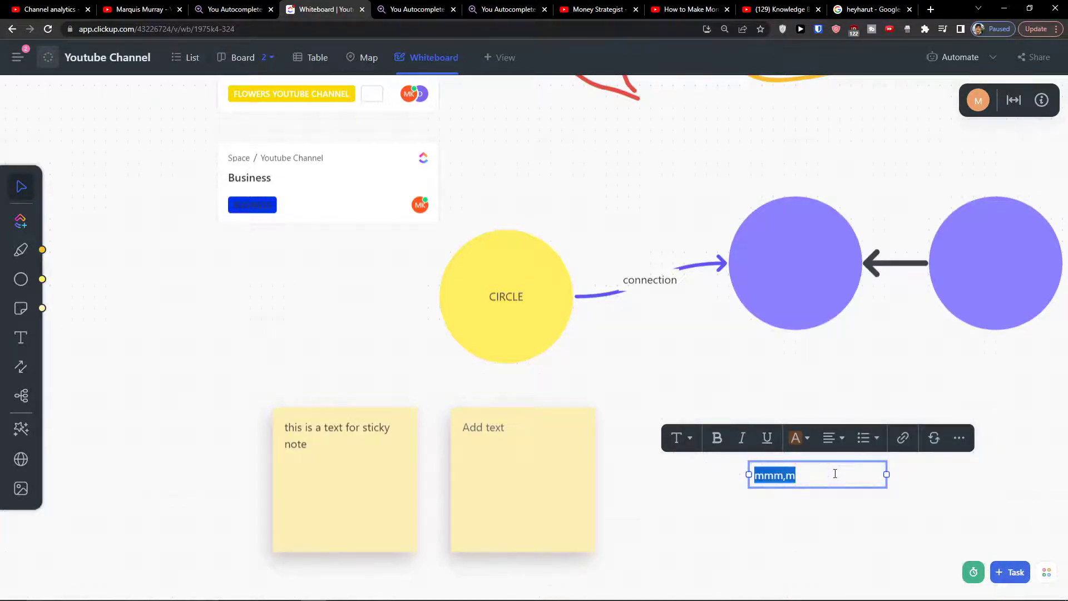
pyautogui.click(815, 503)
pyautogui.doubleClick(781, 470)
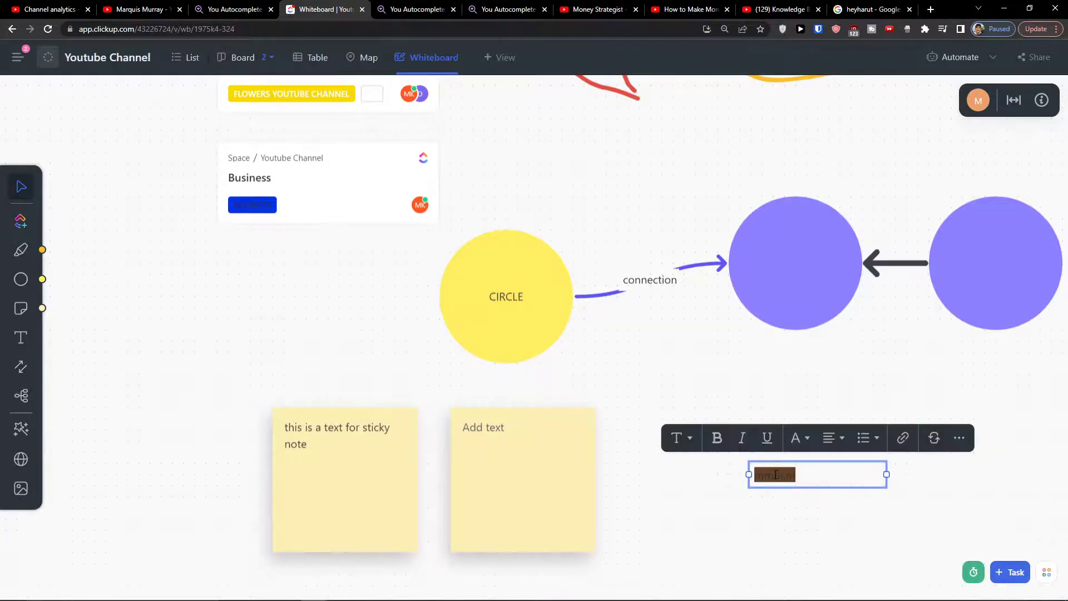
pyautogui.click(793, 438)
pyautogui.click(828, 313)
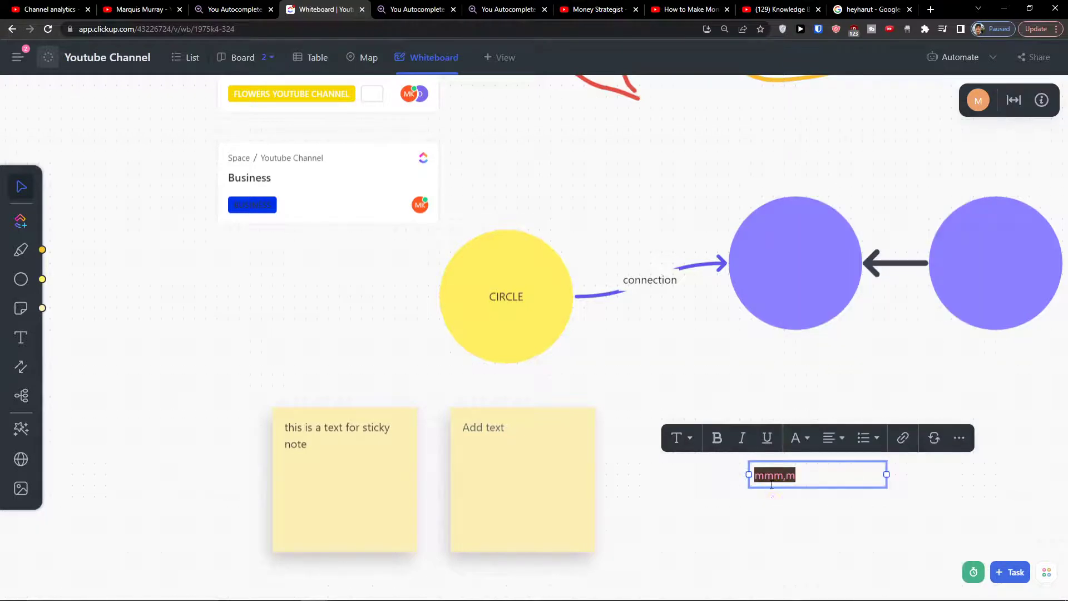
pyautogui.click(773, 490)
# Step: Format the "mmm,m" text as a bulleted list and switch it to a numbered list
pyautogui.doubleClick(782, 480)
pyautogui.click(831, 444)
pyautogui.click(859, 467)
pyautogui.click(863, 440)
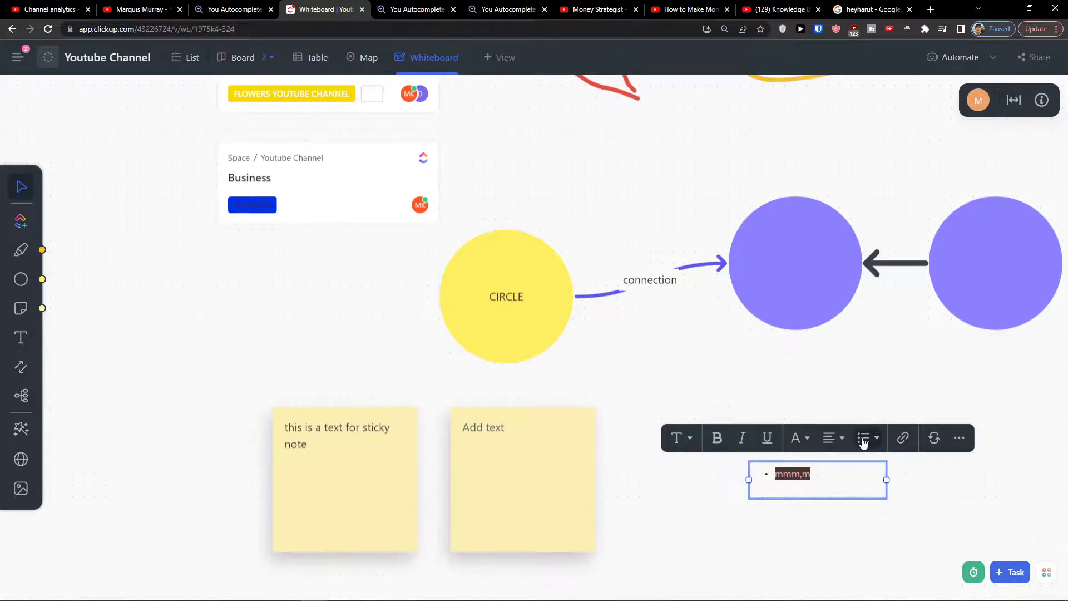
pyautogui.click(877, 439)
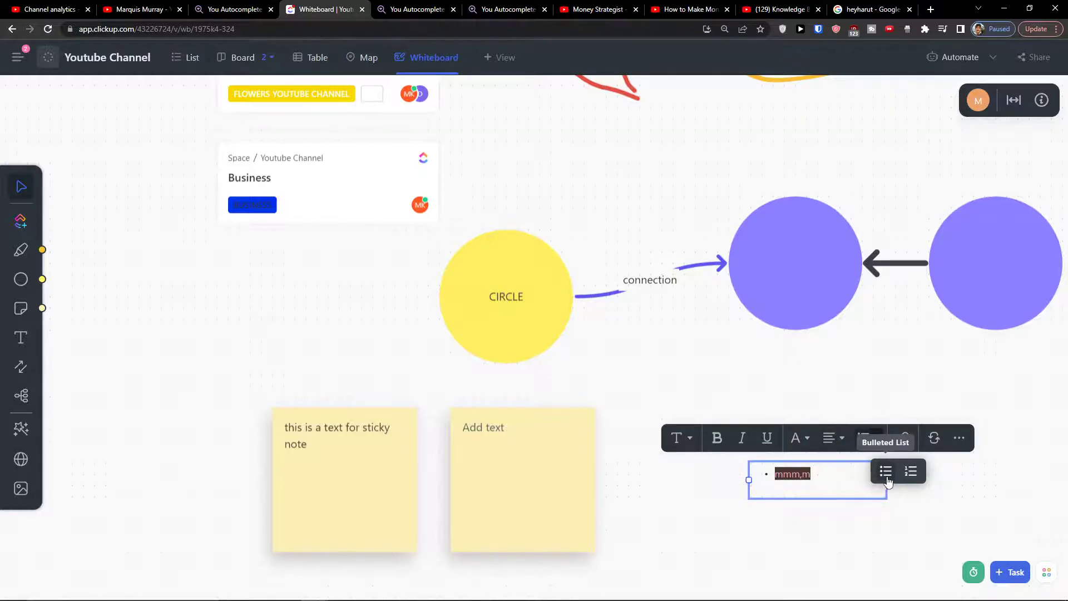
pyautogui.click(910, 473)
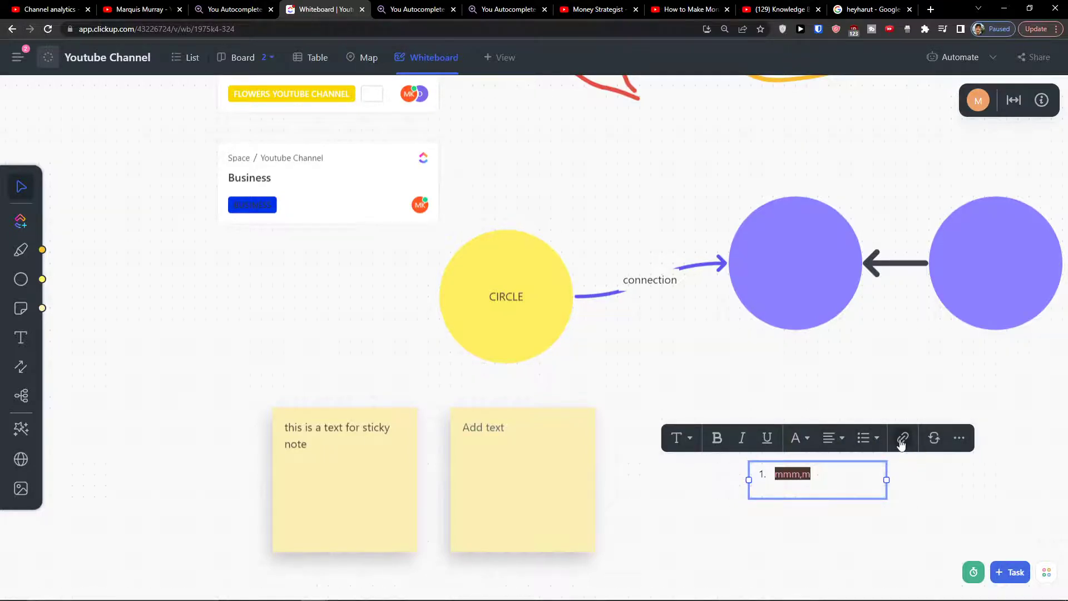
# Step: Move the Business task card slightly to the left, open its full task view and close it again
pyautogui.scroll(3, 374, 418)
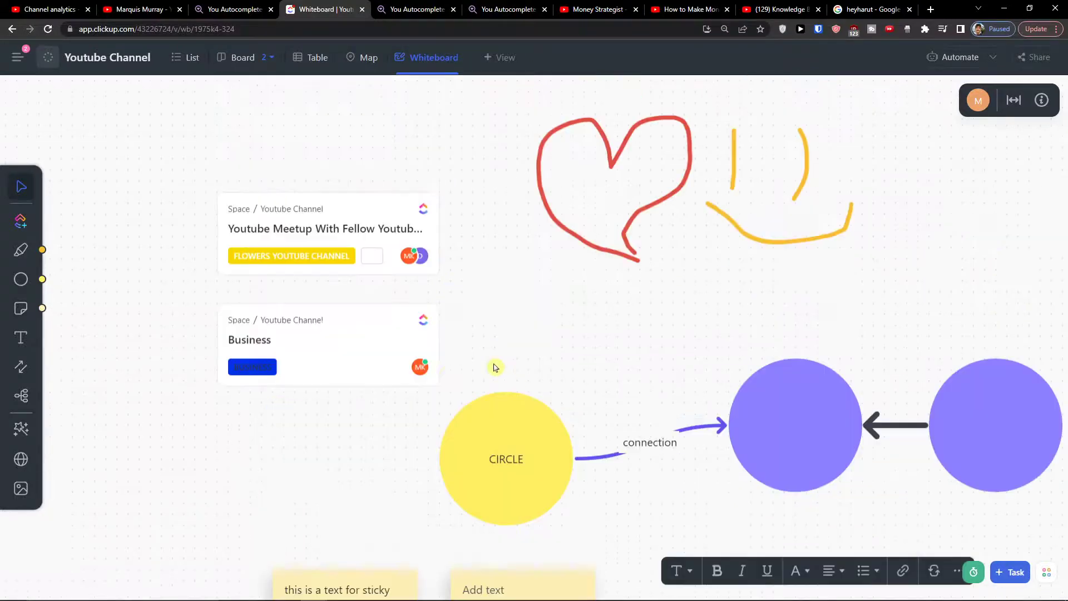
pyautogui.click(425, 342)
pyautogui.moveTo(424, 340); pyautogui.dragTo(314, 317)
pyautogui.click(283, 278)
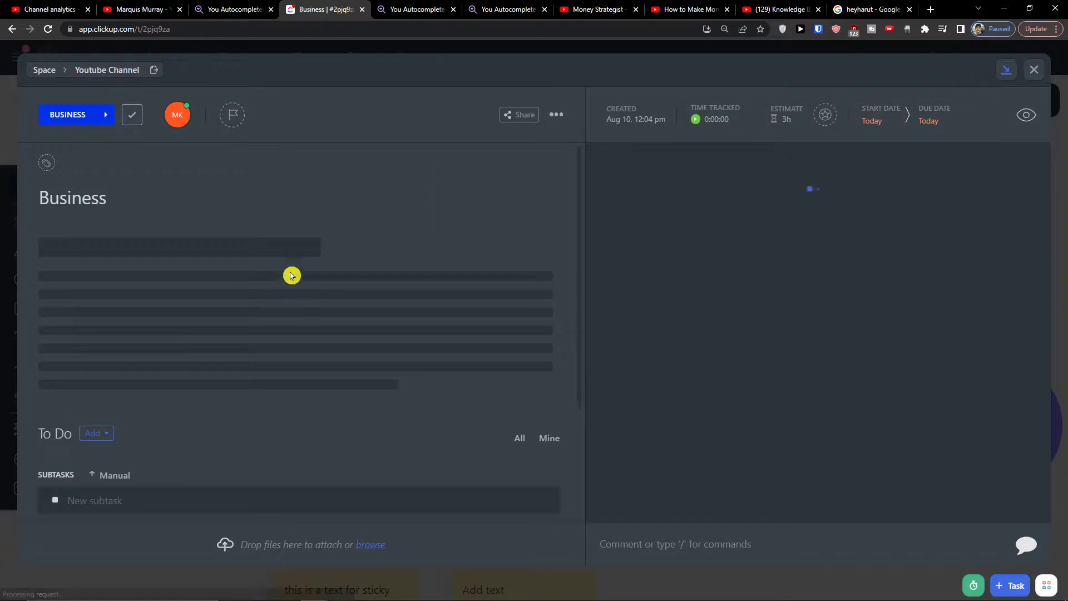
pyautogui.click(1036, 72)
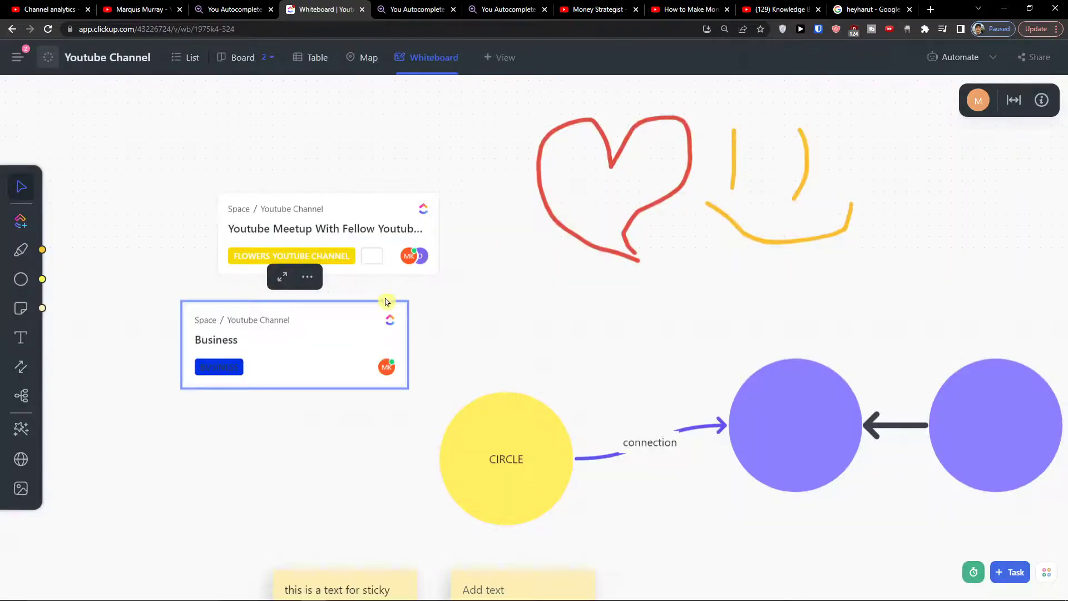
# Step: Move the Business task card down beside the CIRCLE shape and view its additional options
pyautogui.scroll(-6, 336, 422)
pyautogui.scroll(3, 361, 449)
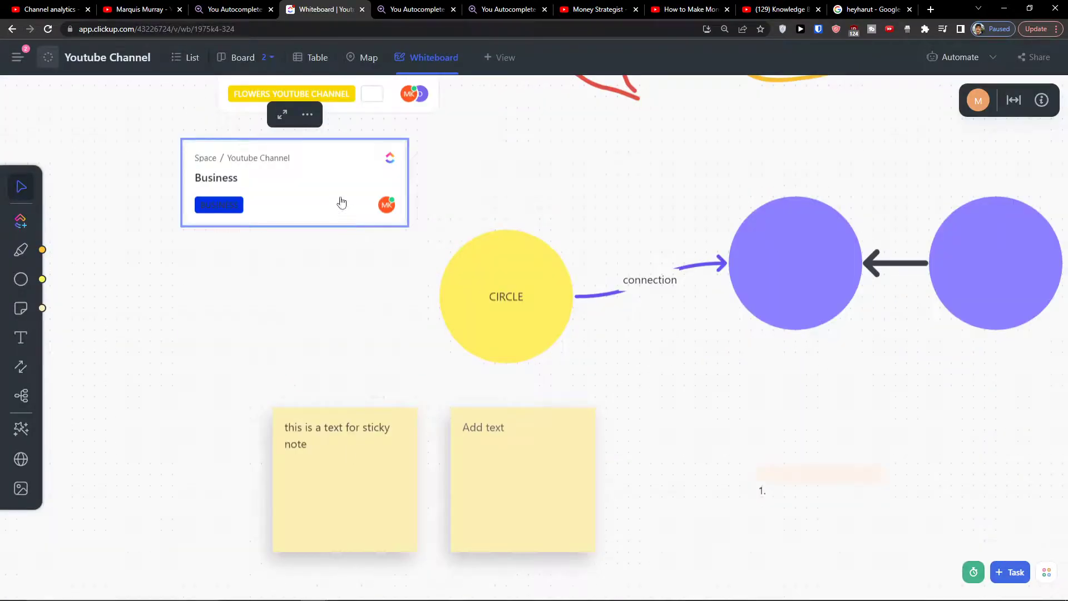
pyautogui.moveTo(342, 201); pyautogui.dragTo(352, 266)
pyautogui.click(307, 193)
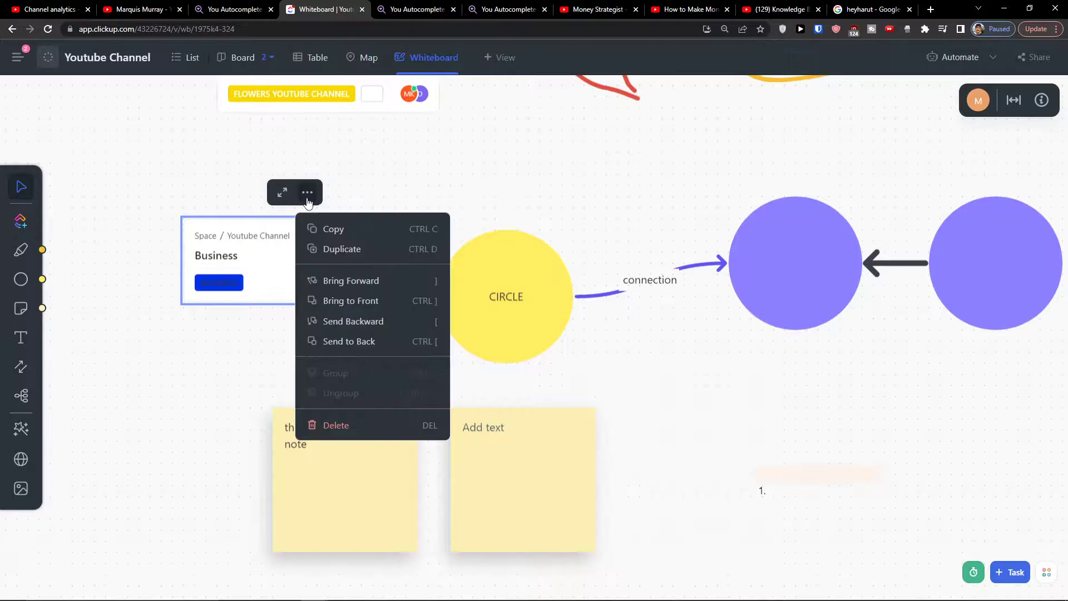
pyautogui.click(253, 327)
# Step: Draw a connector between the CIRCLE shape and the "this is a text for sticky note" note
pyautogui.click(24, 373)
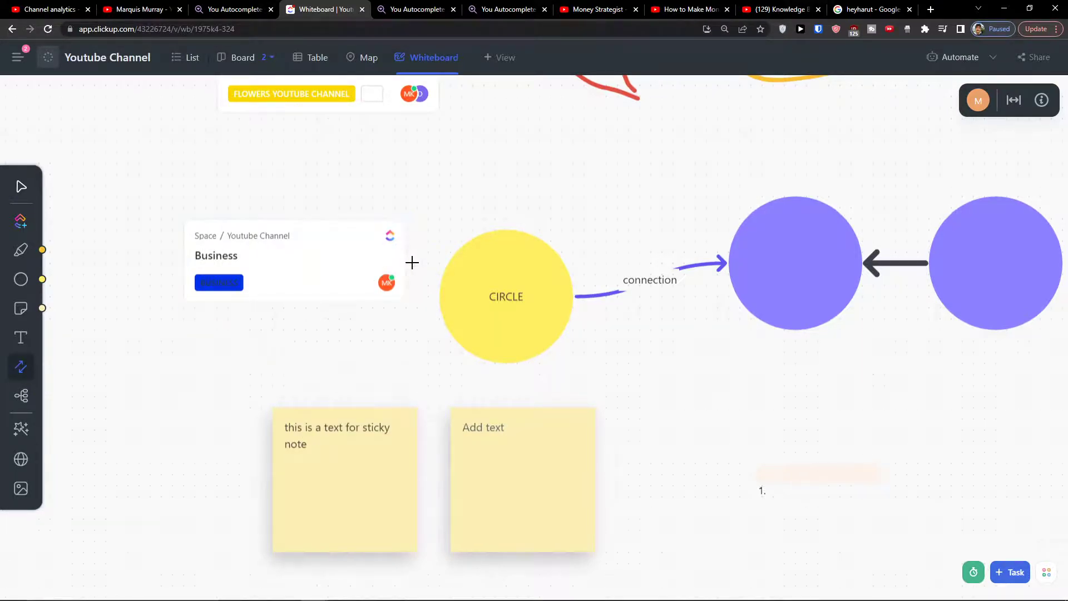
pyautogui.moveTo(405, 266); pyautogui.dragTo(352, 417)
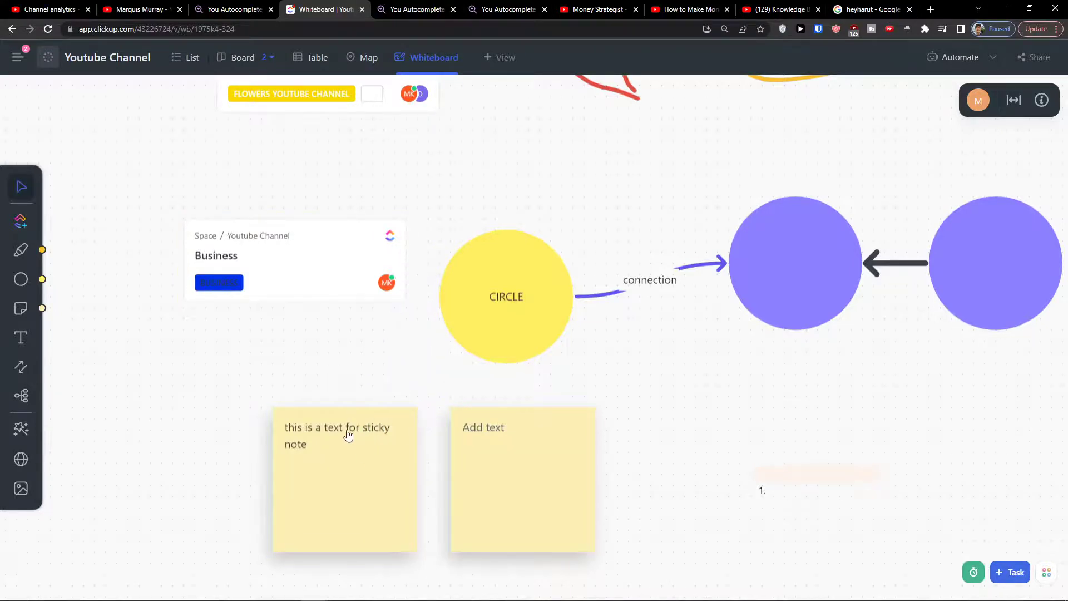
pyautogui.click(32, 374)
pyautogui.click(441, 297)
pyautogui.click(25, 367)
pyautogui.moveTo(300, 403)
pyautogui.mouseDown()
pyautogui.moveTo(344, 392)
pyautogui.moveTo(456, 310)
pyautogui.mouseUp()
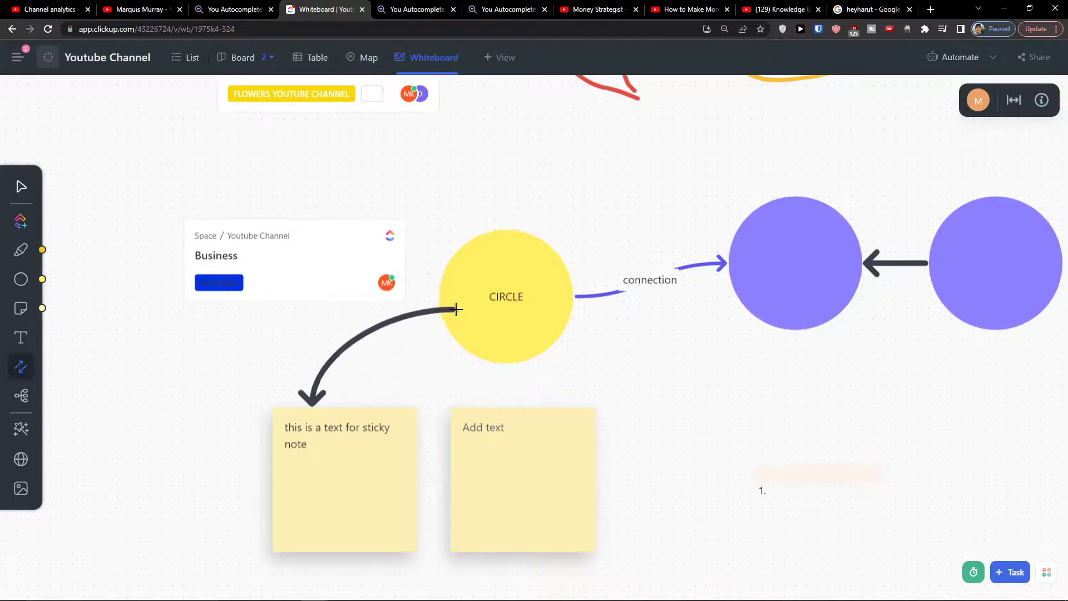
pyautogui.click(20, 363)
pyautogui.moveTo(334, 484)
pyautogui.mouseDown()
pyautogui.moveTo(493, 322)
pyautogui.moveTo(499, 341)
pyautogui.mouseUp()
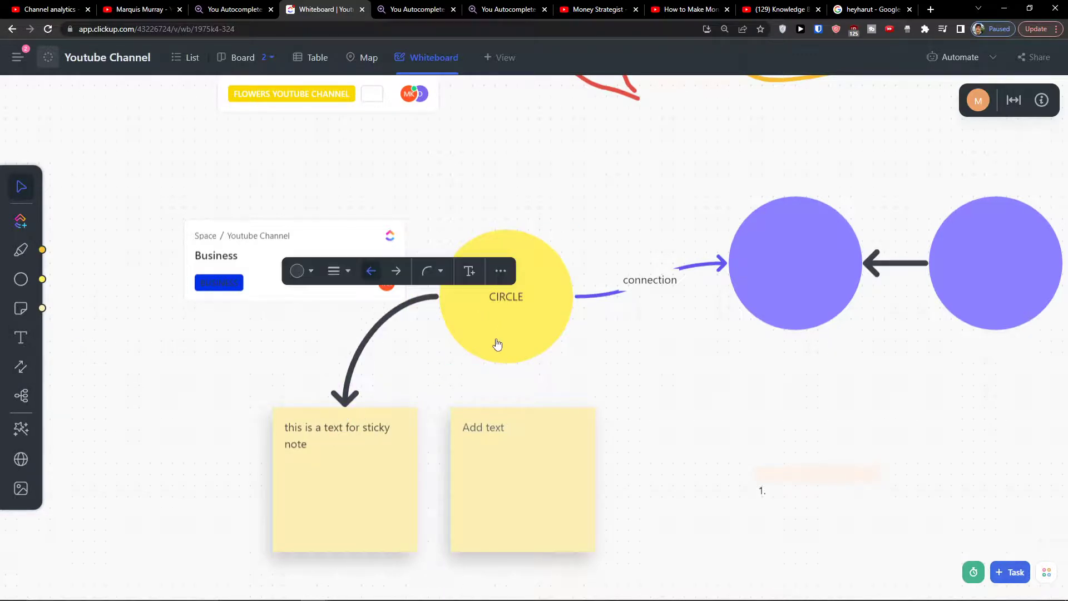
# Step: Connect the empty sticky note to the Business task card and place the card to the right of the notes
pyautogui.moveTo(297, 298)
pyautogui.mouseDown()
pyautogui.moveTo(252, 241)
pyautogui.moveTo(341, 255)
pyautogui.moveTo(501, 434)
pyautogui.moveTo(490, 445)
pyautogui.mouseUp()
pyautogui.click(26, 370)
pyautogui.moveTo(359, 478); pyautogui.dragTo(454, 480)
pyautogui.moveTo(235, 223); pyautogui.dragTo(265, 538)
pyautogui.scroll(-3, 278, 539)
pyautogui.moveTo(284, 404); pyautogui.dragTo(959, 274)
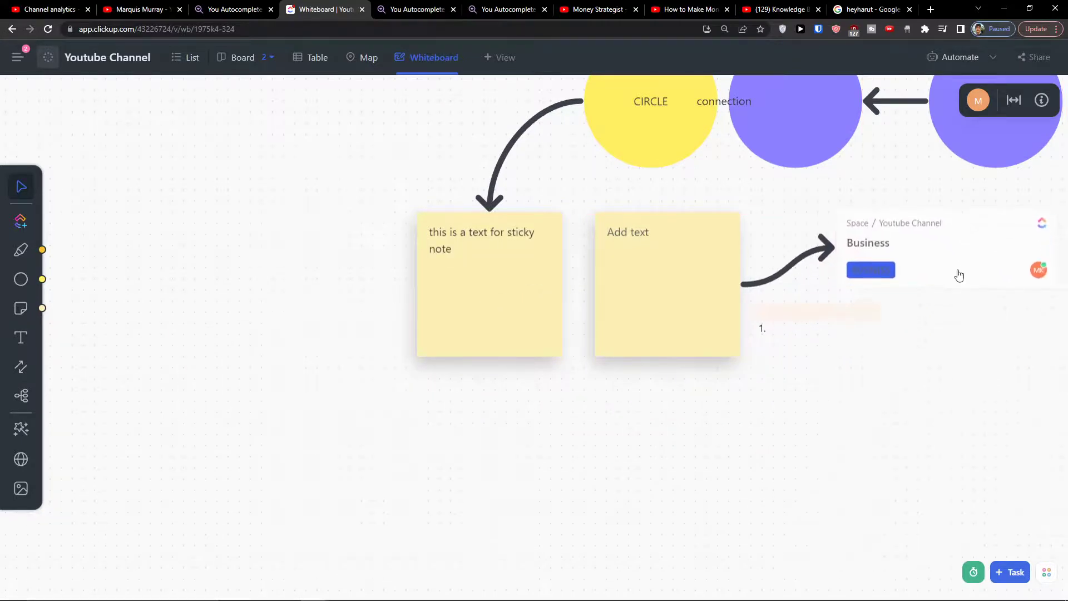
# Step: Shift the CIRCLE shape and both sticky notes to the left and bring the Business task card closer to the empty note
pyautogui.scroll(3, 715, 389)
pyautogui.moveTo(653, 478); pyautogui.dragTo(410, 448)
pyautogui.moveTo(953, 376); pyautogui.dragTo(688, 373)
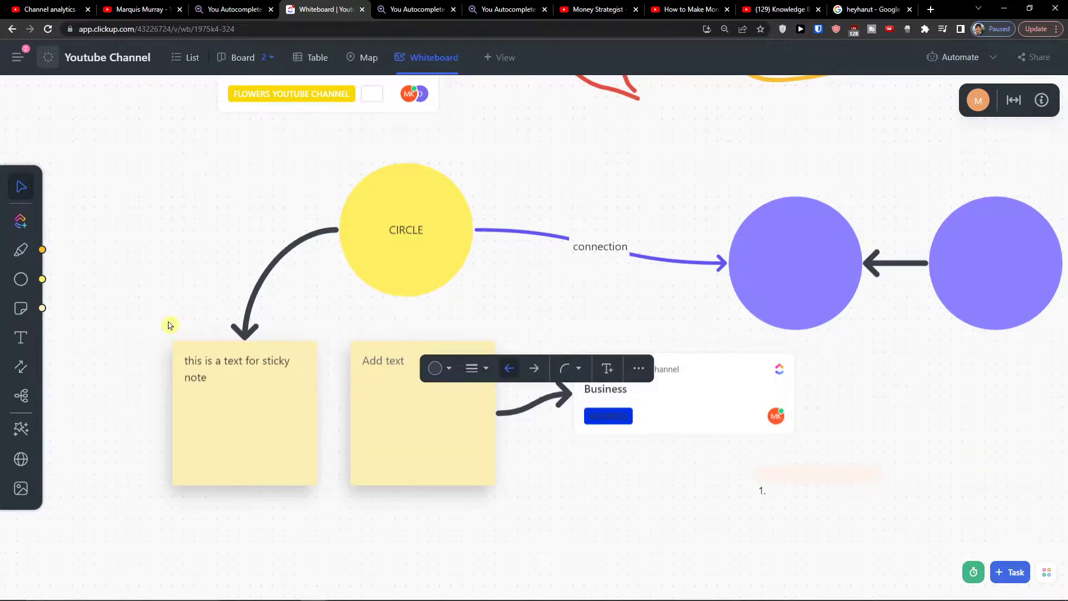
# Step: Add a mind map below the sticky notes and label its root node "MIND MAP"
pyautogui.click(22, 395)
pyautogui.scroll(-5, 215, 427)
pyautogui.click(271, 302)
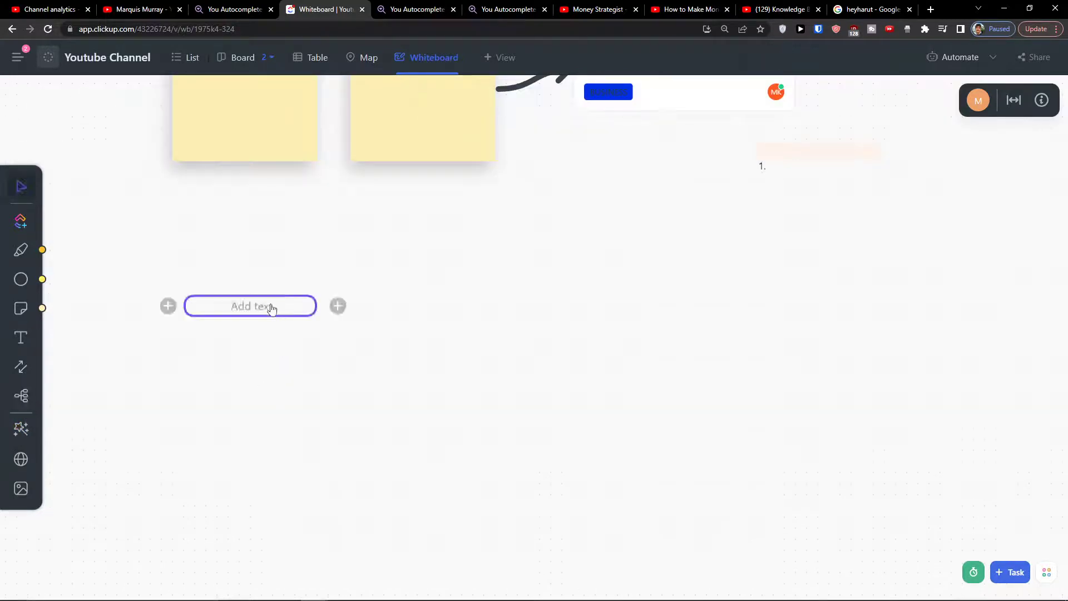
pyautogui.scroll(3, 309, 356)
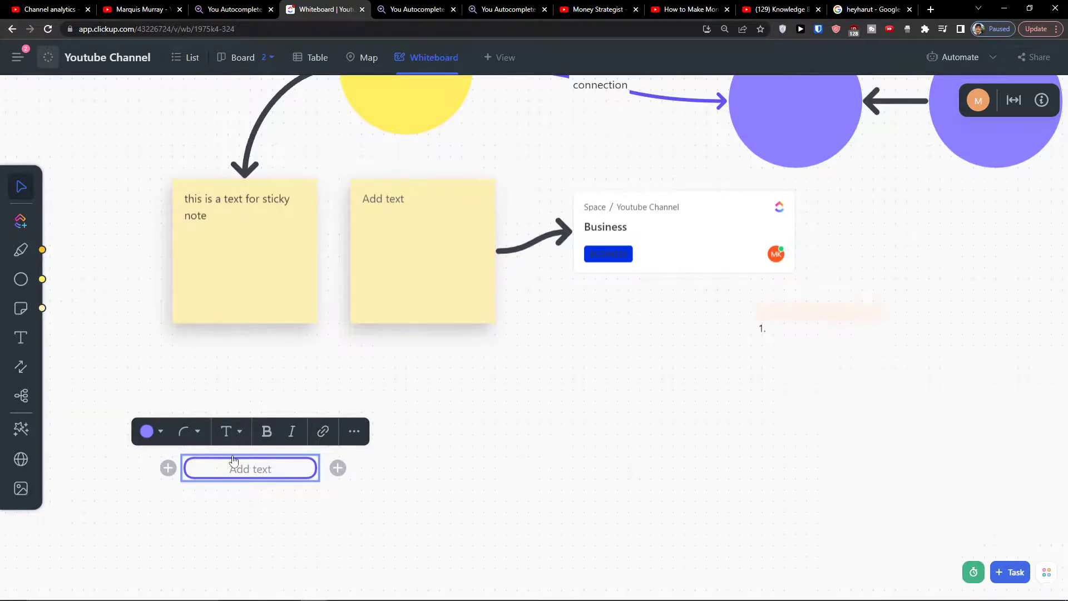
pyautogui.click(160, 431)
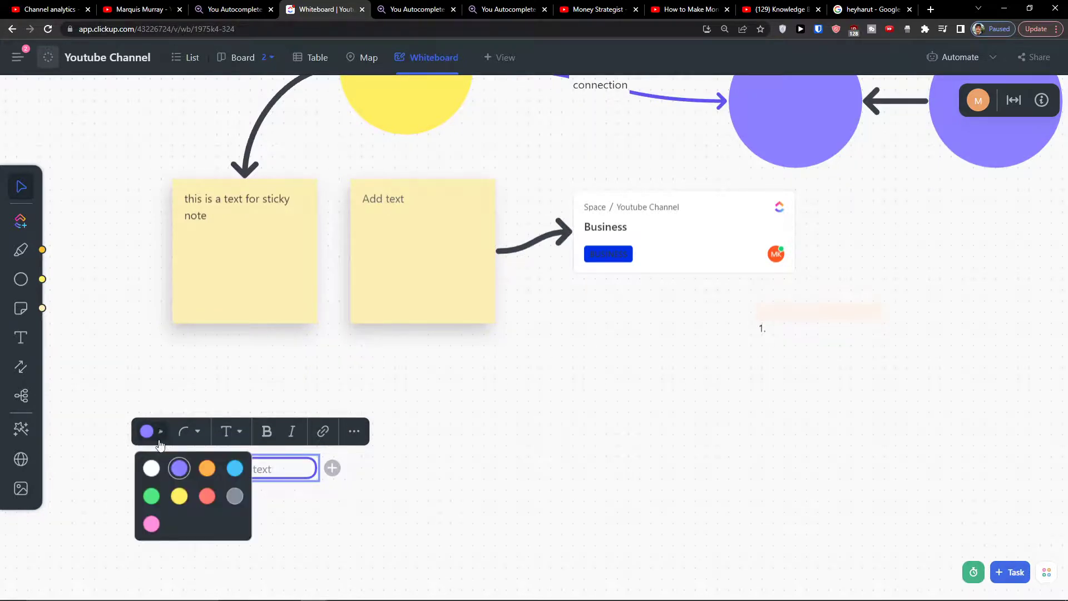
pyautogui.click(196, 432)
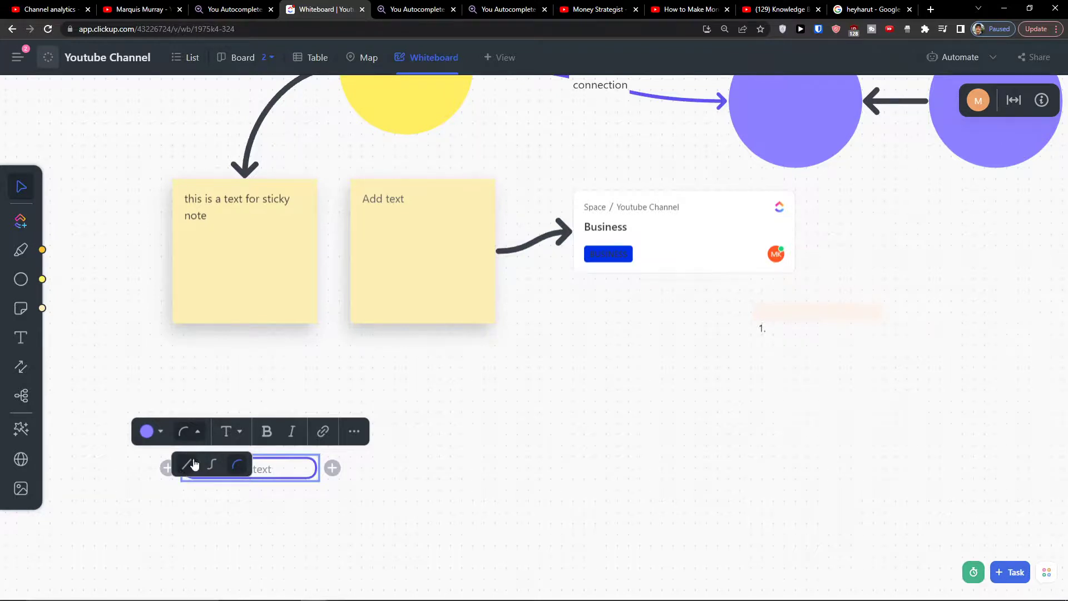
pyautogui.click(234, 436)
pyautogui.click(236, 438)
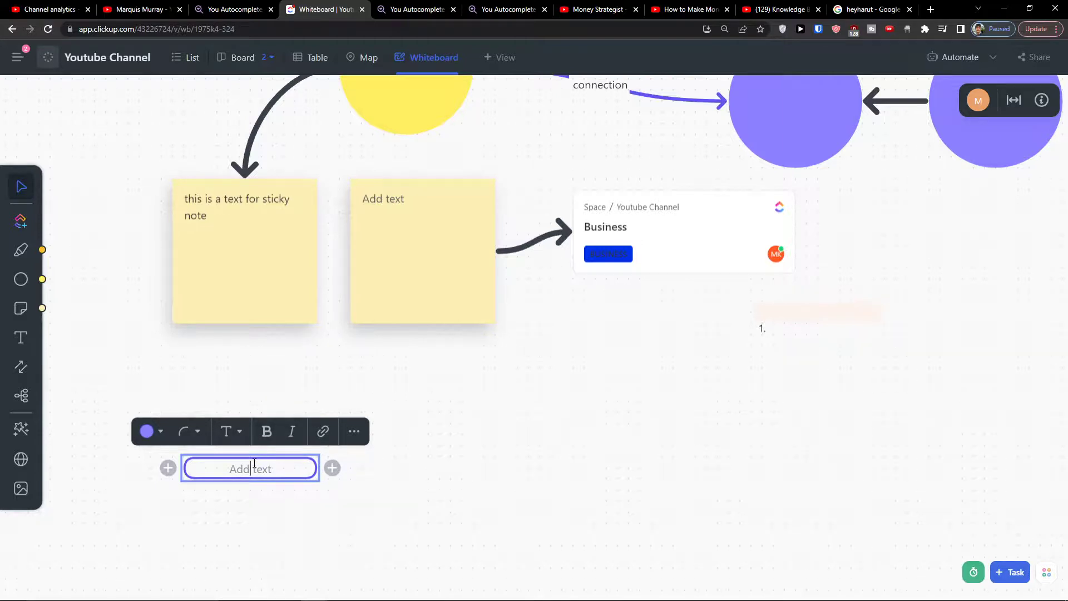
pyautogui.write('MIND MAP')
# Step: Add three empty child nodes to the MIND MAP root node
pyautogui.click(332, 468)
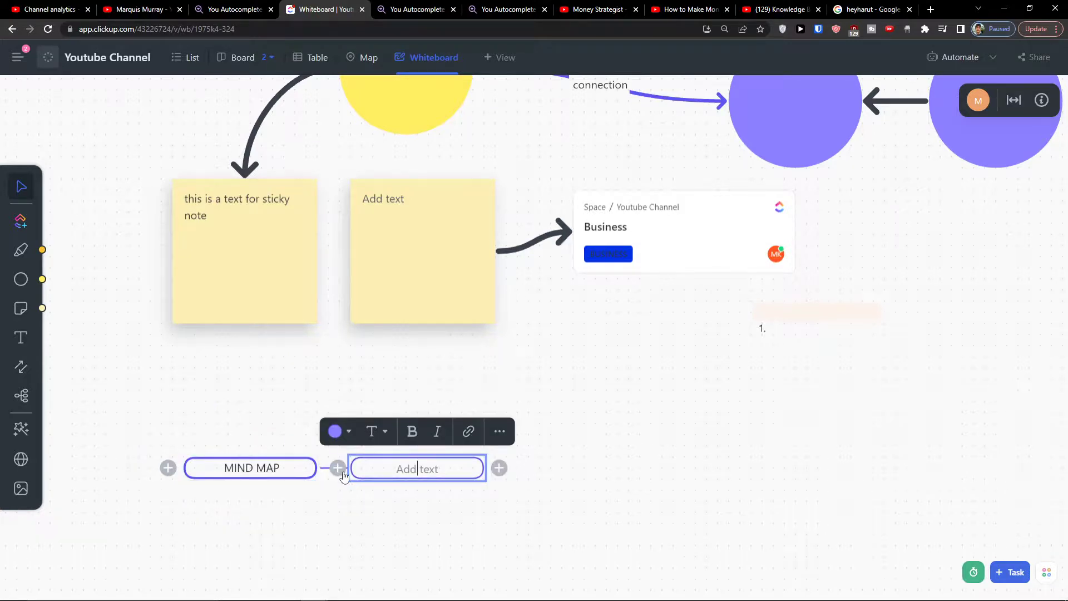
pyautogui.click(341, 471)
pyautogui.click(341, 471)
pyautogui.click(341, 468)
pyautogui.click(344, 454)
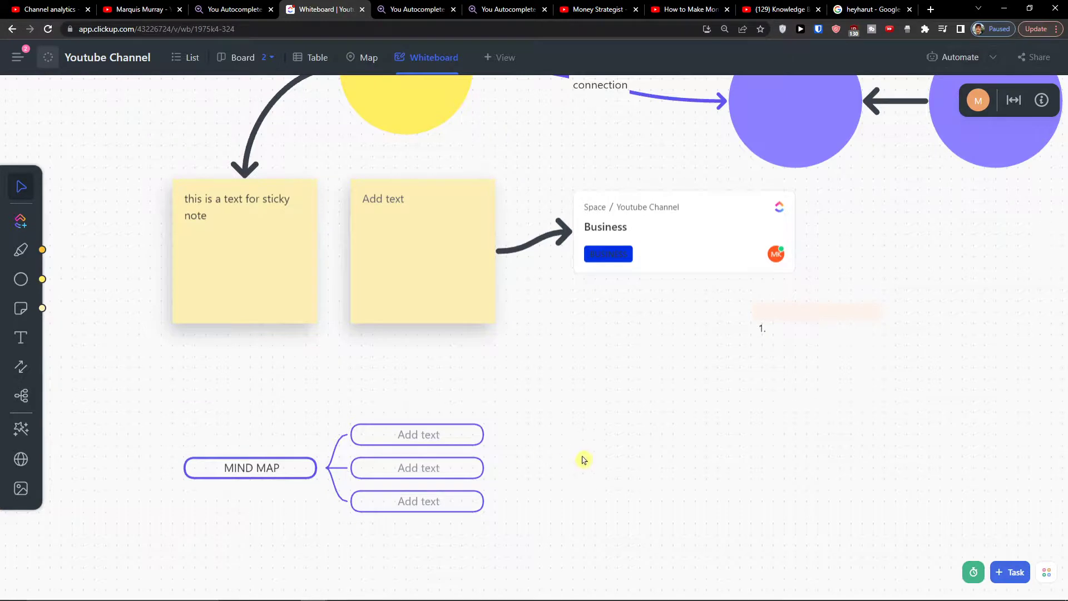
# Step: Add empty sub-nodes to the mind map branches: two on the first, one on the second and two on the third
pyautogui.click(467, 473)
pyautogui.click(504, 468)
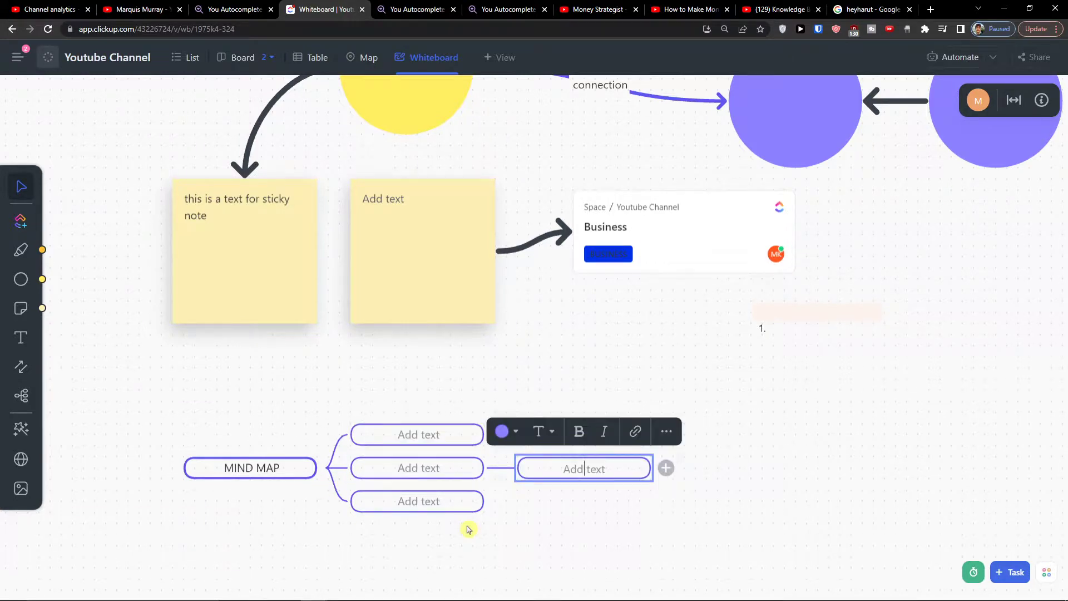
pyautogui.click(477, 508)
pyautogui.click(498, 501)
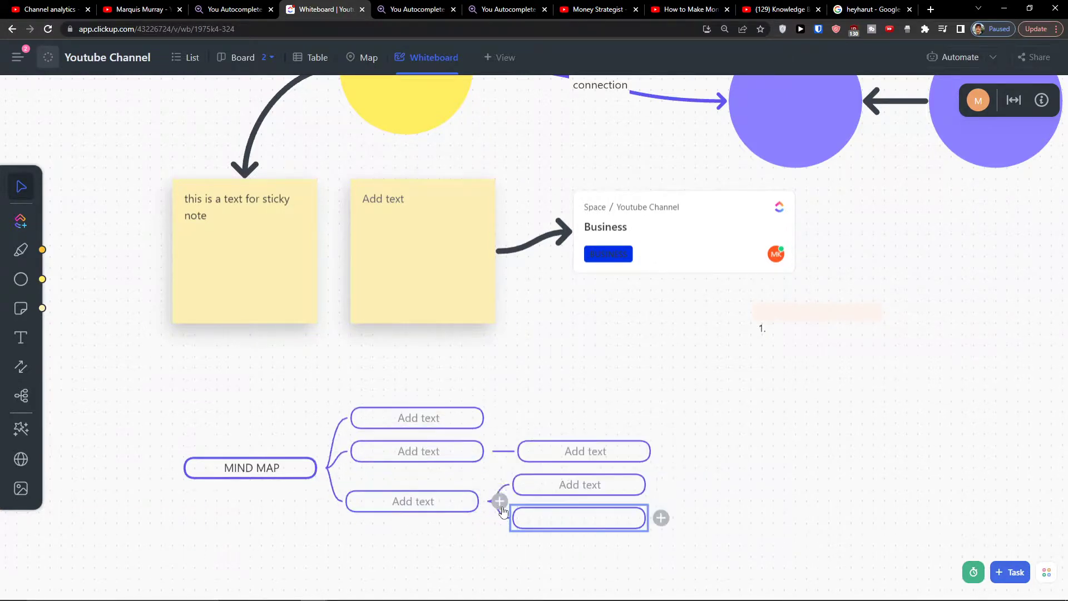
pyautogui.click(478, 415)
pyautogui.click(502, 418)
pyautogui.click(483, 418)
pyautogui.click(504, 418)
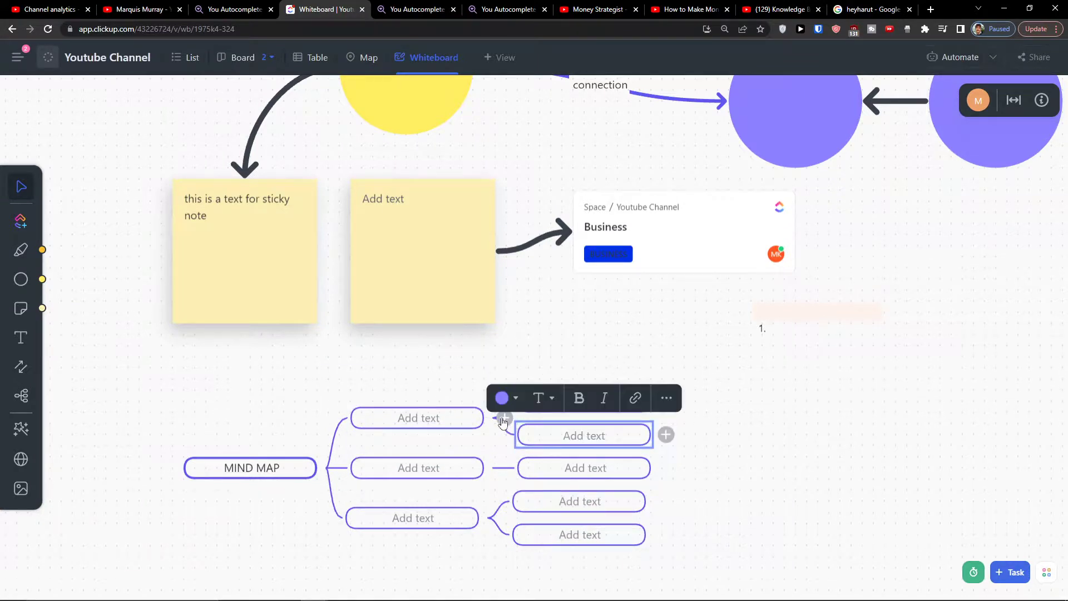
# Step: Select the whole mind map and move it slightly down and to the right into free space
pyautogui.scroll(-3, 503, 423)
pyautogui.click(767, 462)
pyautogui.moveTo(768, 462); pyautogui.dragTo(167, 189)
pyautogui.moveTo(251, 293); pyautogui.dragTo(328, 368)
pyautogui.click(321, 256)
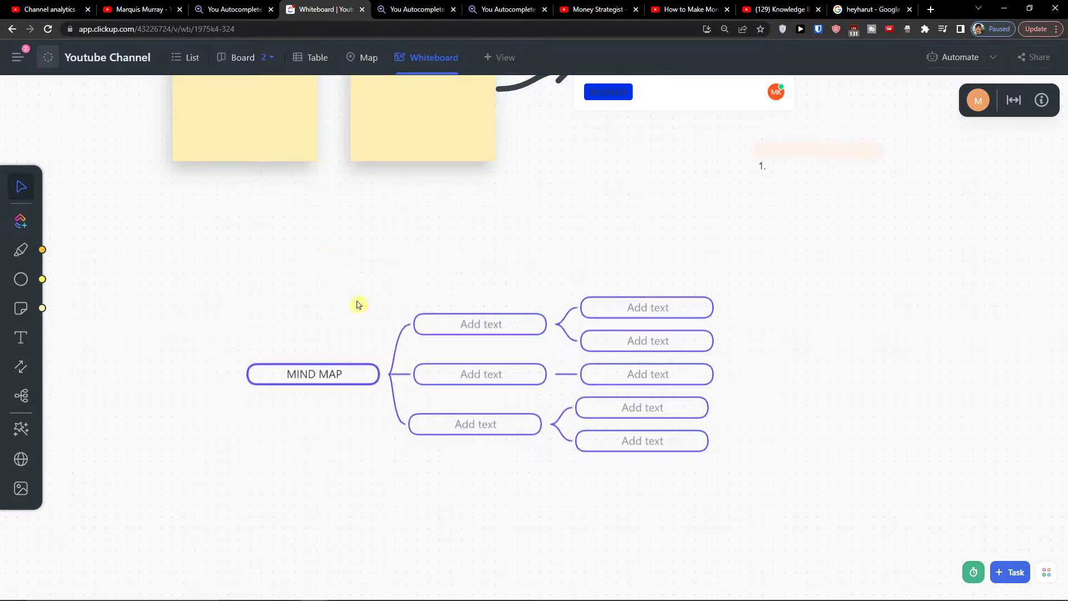
# Step: Label the middle child node of the mind map "1st questino"
pyautogui.click(349, 381)
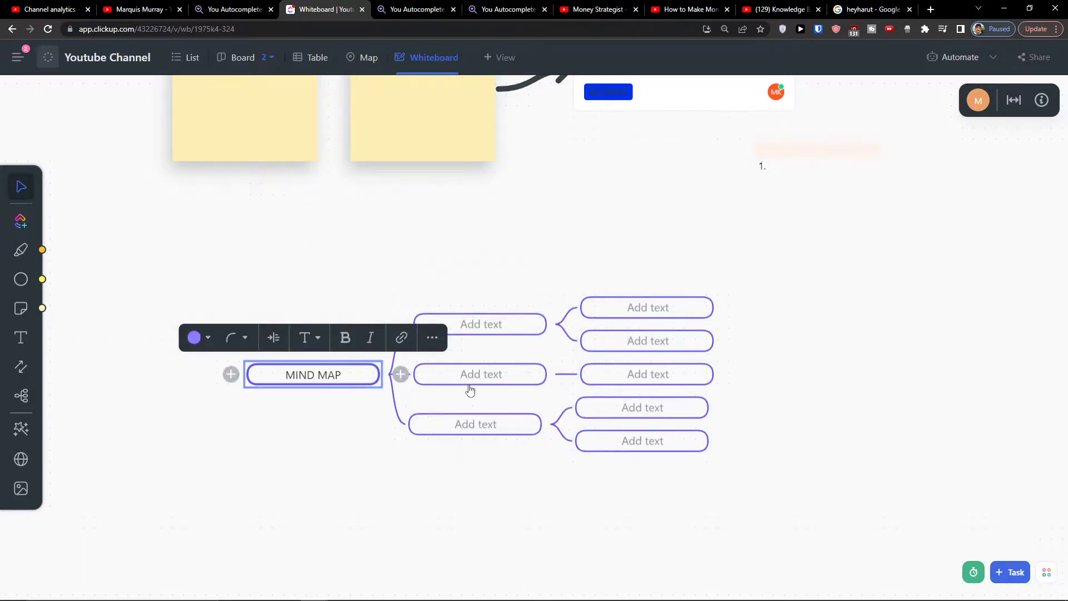
pyautogui.click(450, 392)
pyautogui.click(445, 382)
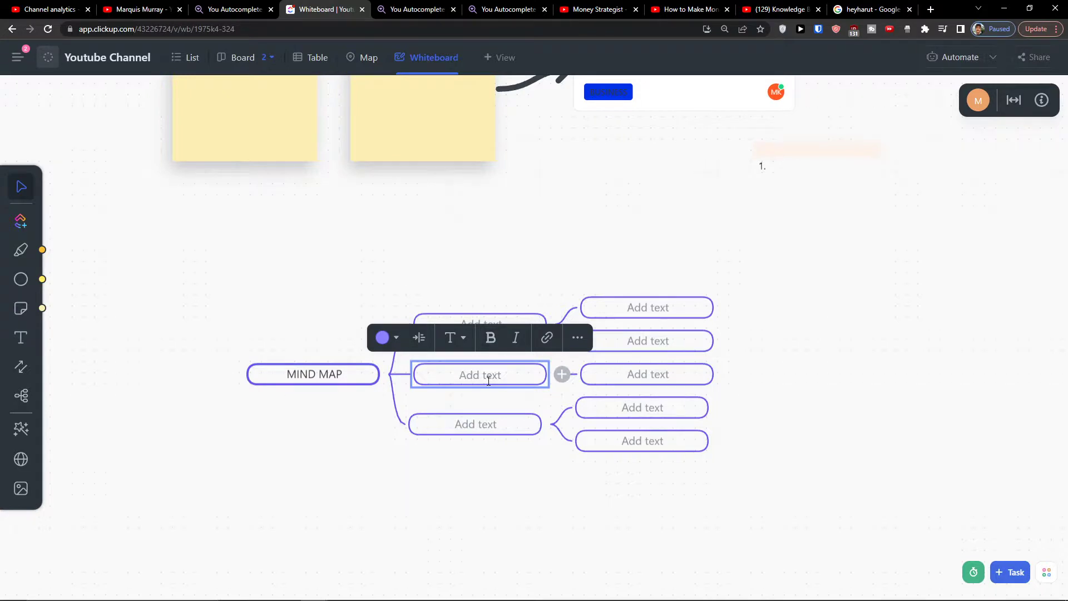
pyautogui.write('1st questino')
# Step: Add a fourth empty child node to the MIND MAP root, view its additional options and delete it
pyautogui.press('Return')
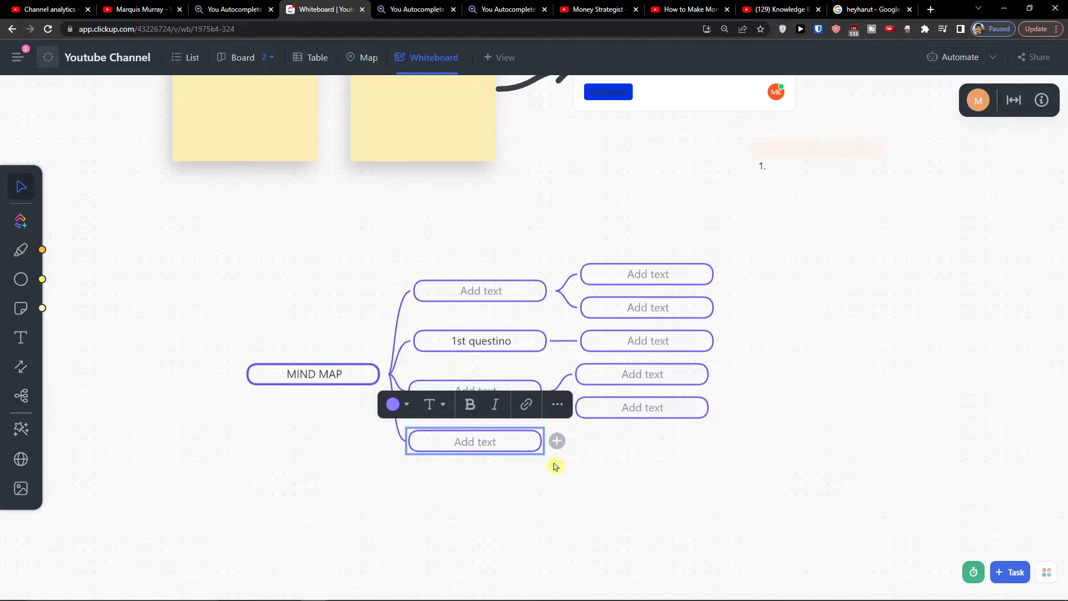
pyautogui.click(557, 406)
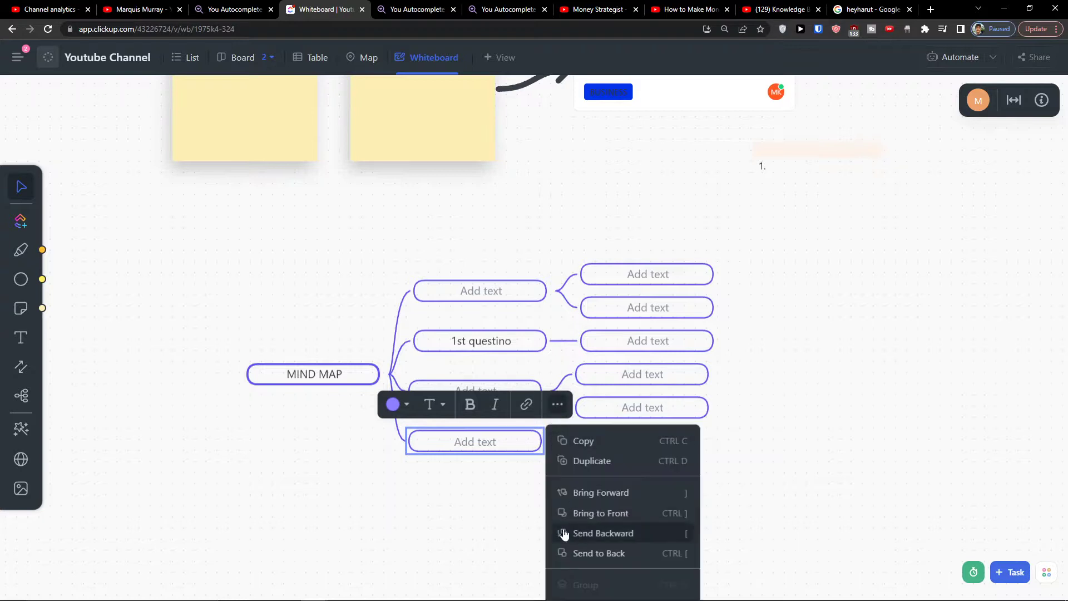
pyautogui.click(532, 519)
pyautogui.click(504, 449)
pyautogui.press('Delete')
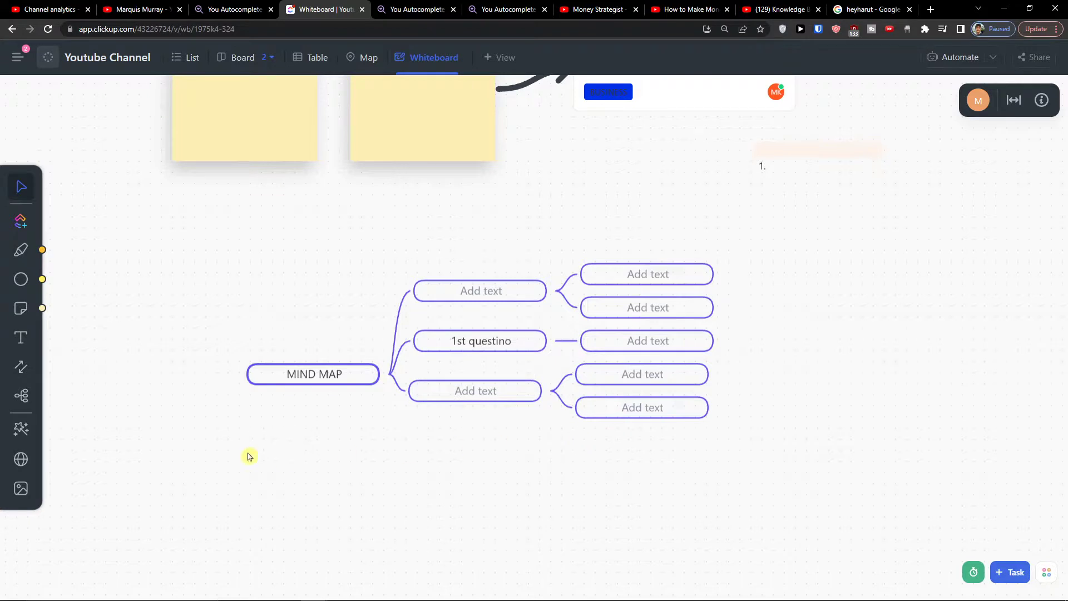
# Step: Insert the Concept Mapping template from the Whiteboards Template Library
pyautogui.click(17, 428)
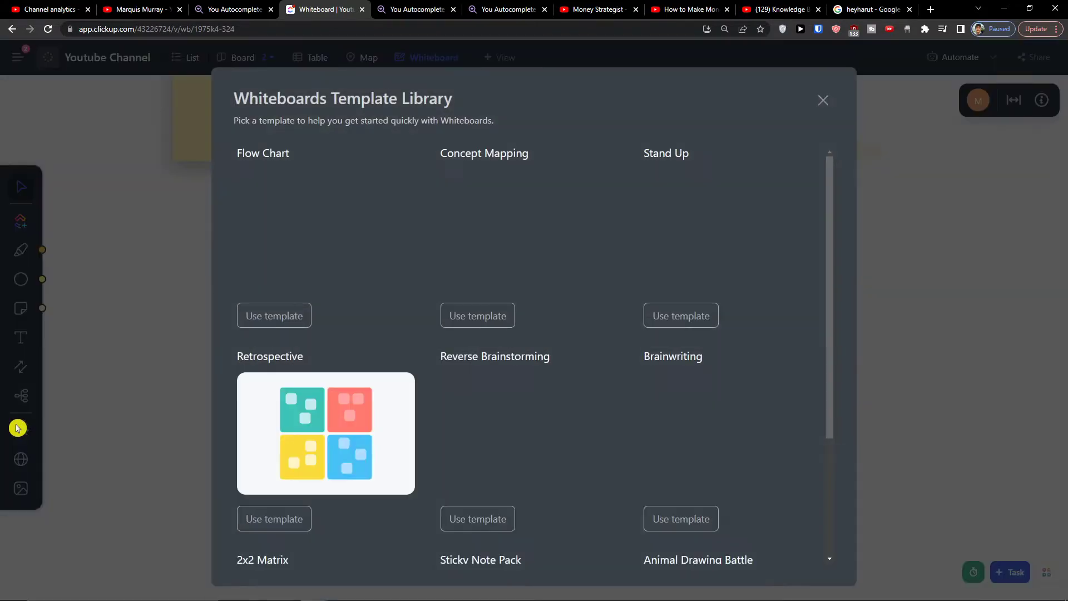
pyautogui.click(452, 316)
pyautogui.moveTo(532, 320); pyautogui.dragTo(532, 362)
pyautogui.scroll(3, 621, 293)
pyautogui.scroll(3, 620, 293)
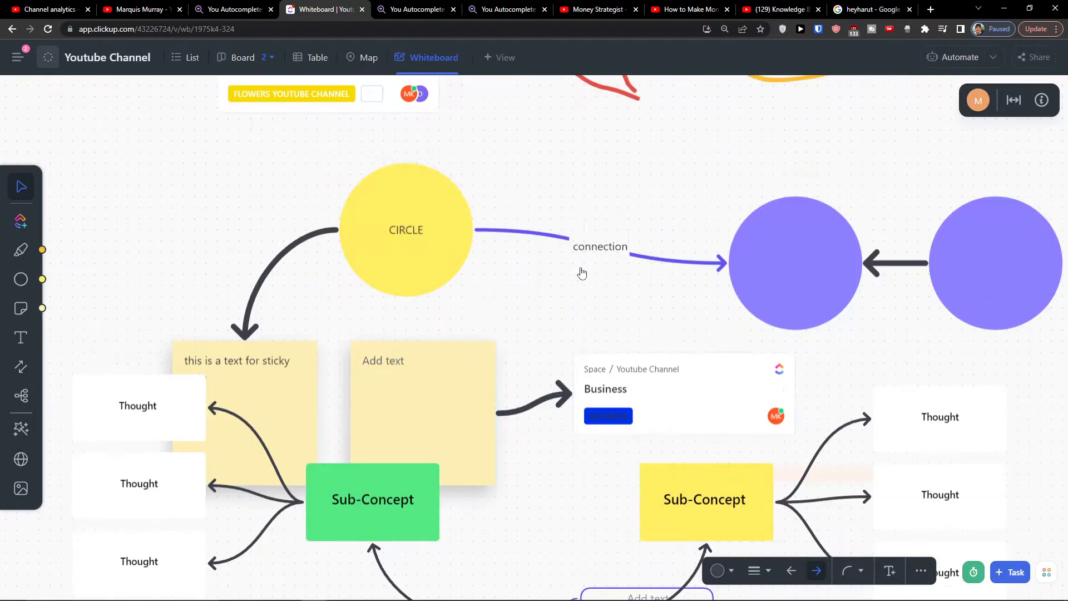
# Step: Insert the Brainwriting template into the empty area above the existing whiteboard content
pyautogui.scroll(-6, 580, 272)
pyautogui.scroll(9, 232, 306)
pyautogui.scroll(9, 343, 309)
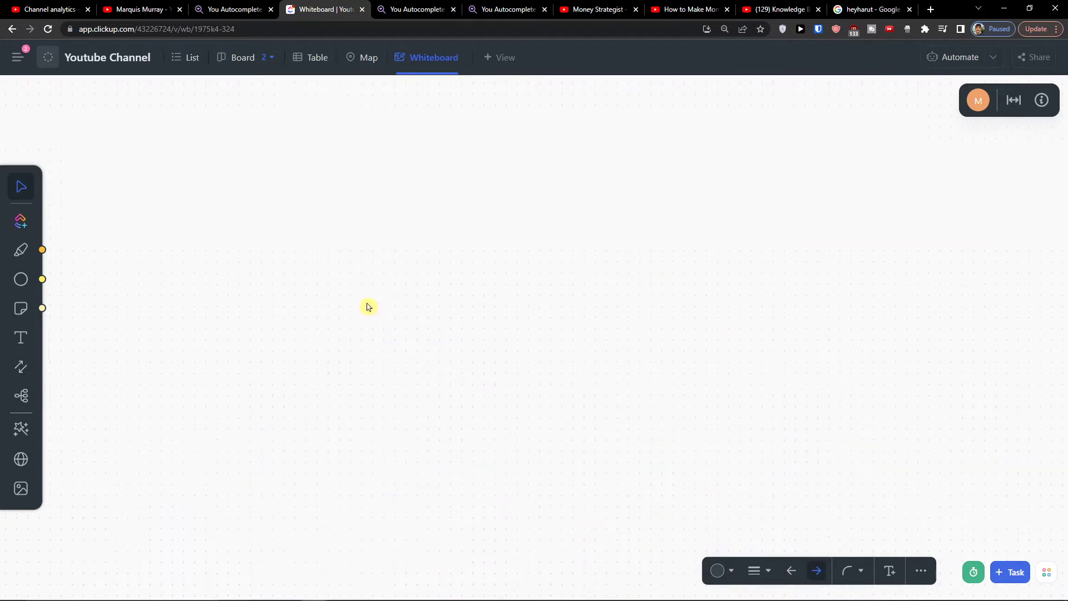
pyautogui.click(22, 429)
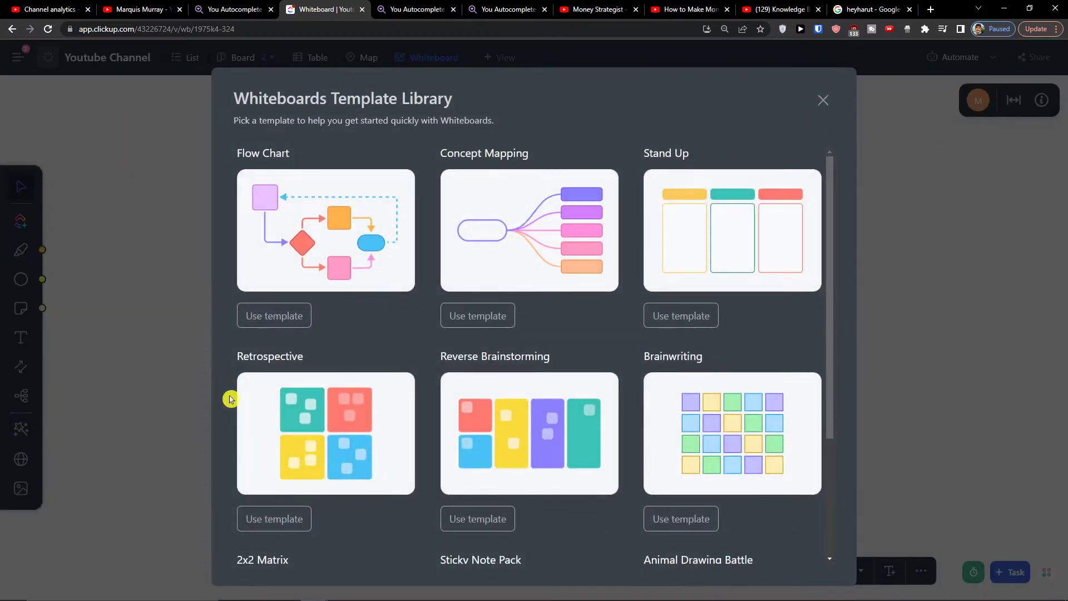
pyautogui.click(679, 514)
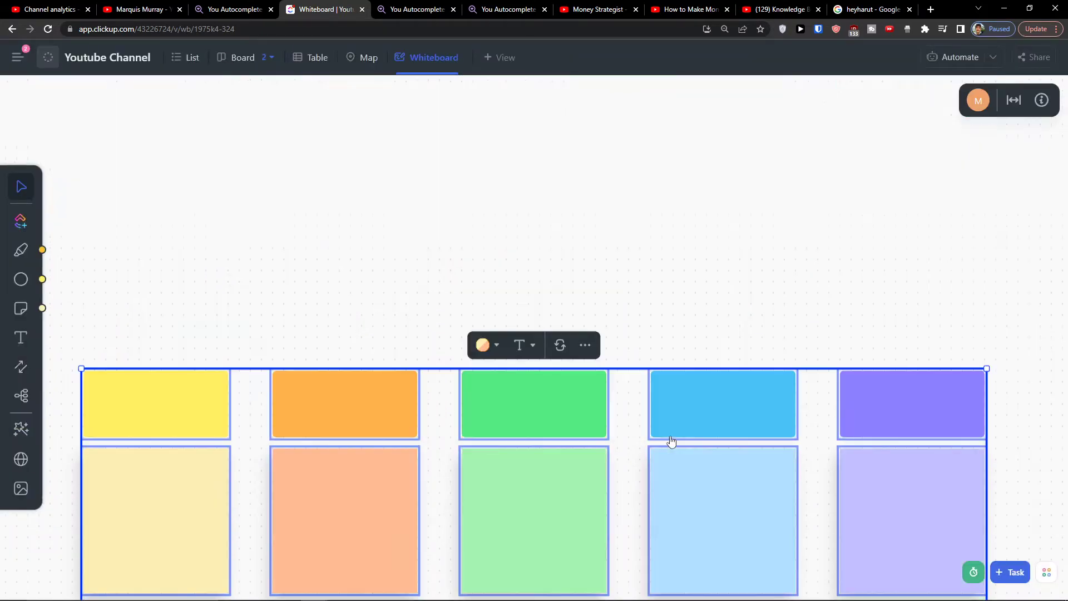
# Step: Examine the Brainwriting grid up close and its placement relative to the rest of the whiteboard content
pyautogui.scroll(-5, 692, 421)
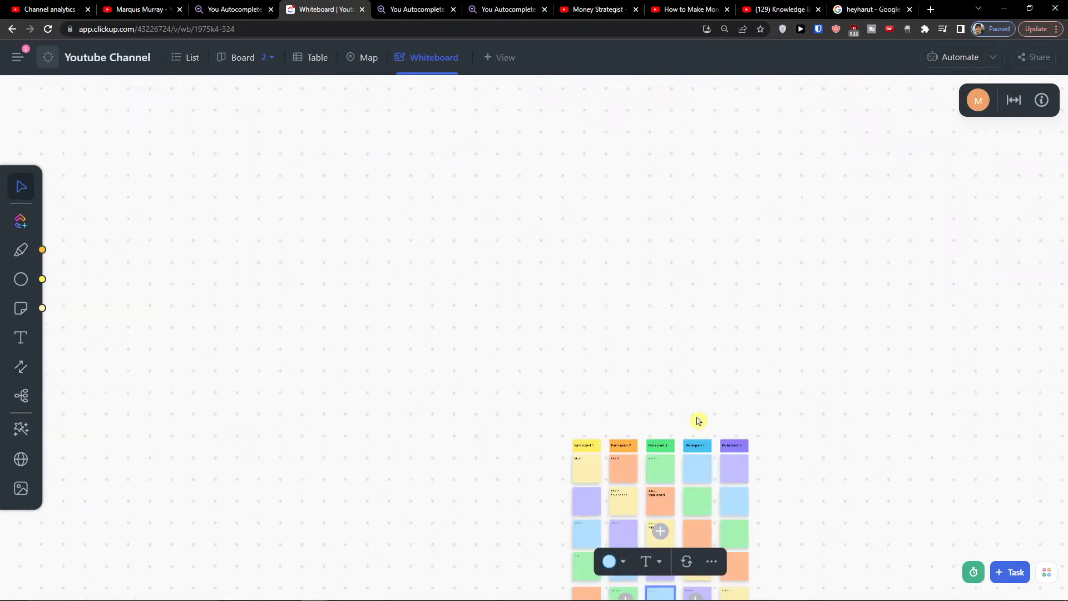
pyautogui.click(749, 303)
pyautogui.moveTo(776, 335); pyautogui.dragTo(714, 299)
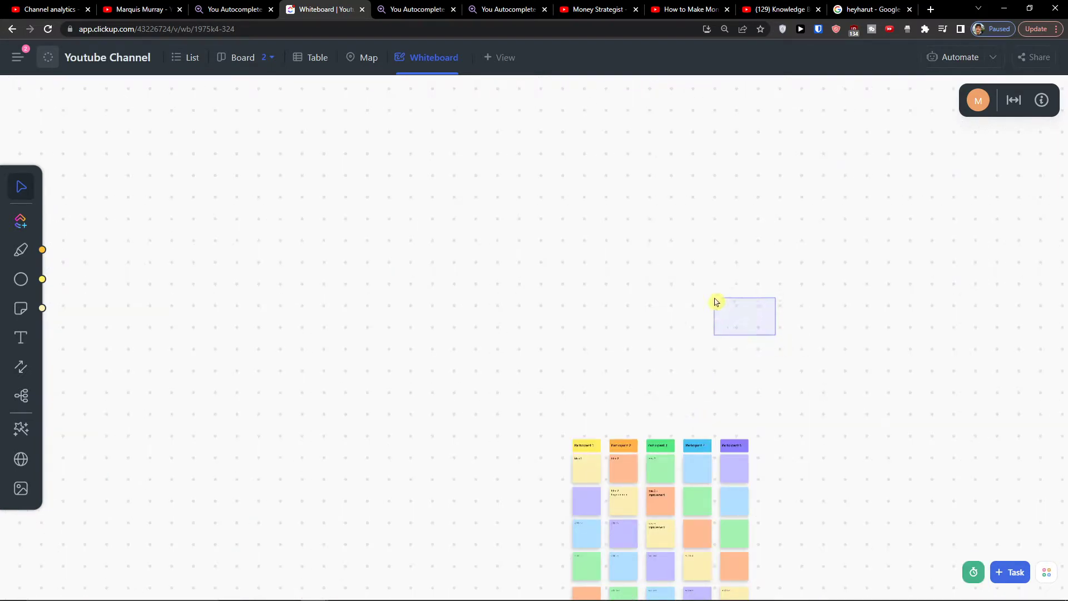
pyautogui.scroll(-6, 830, 419)
pyautogui.scroll(6, 831, 420)
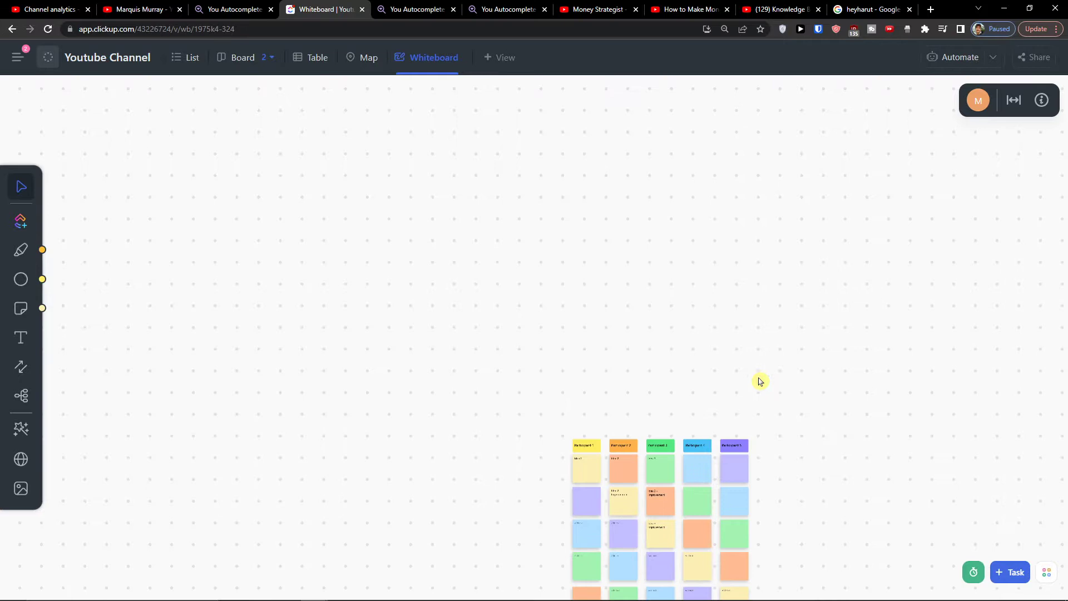
pyautogui.scroll(3, 595, 385)
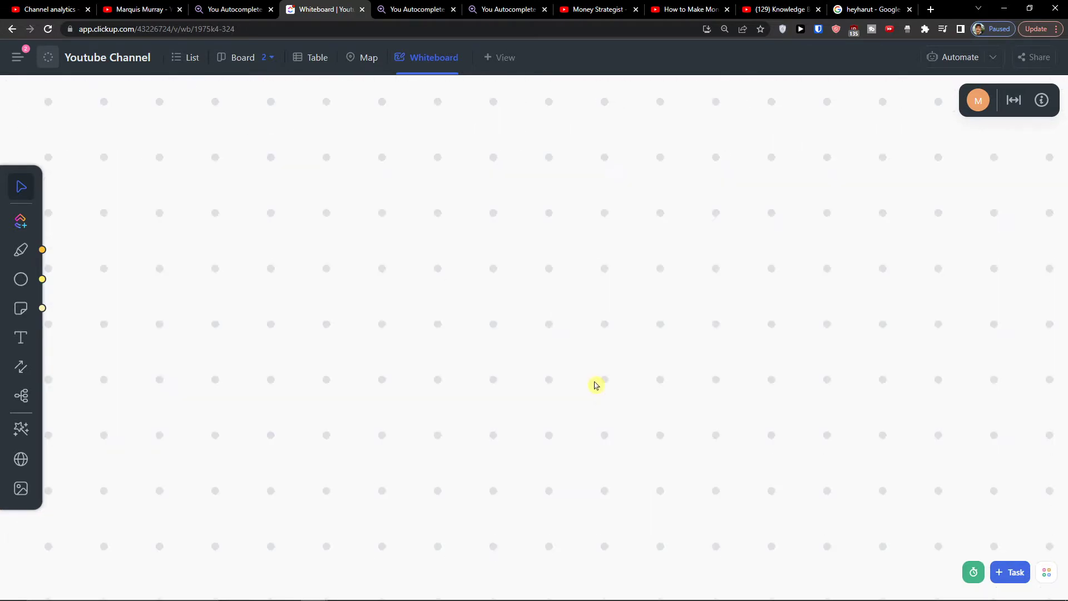
pyautogui.scroll(-5, 596, 385)
pyautogui.scroll(5, 666, 511)
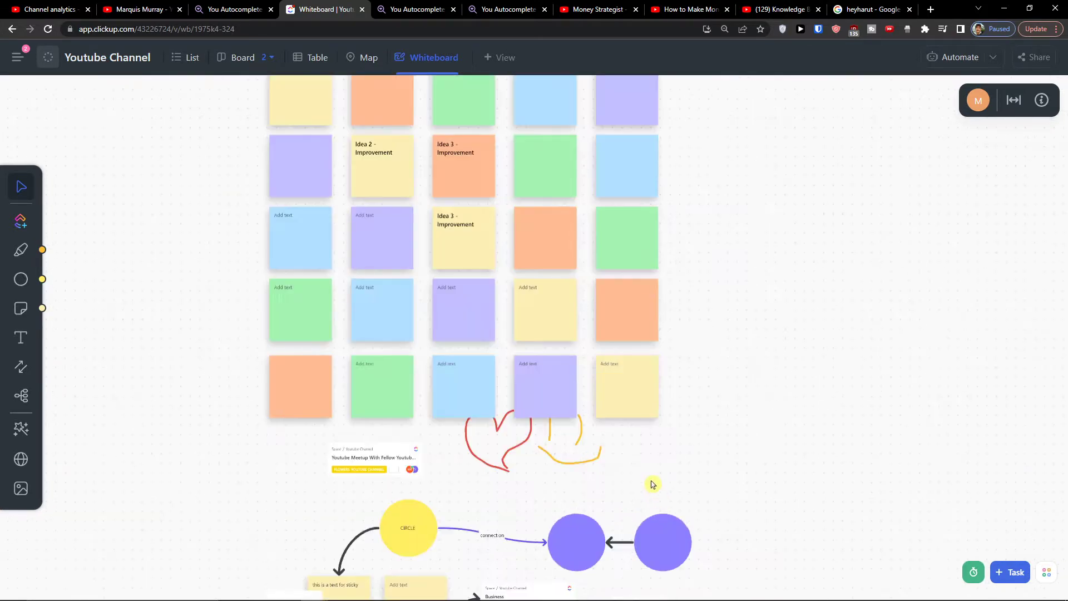
pyautogui.scroll(-3, 606, 399)
pyautogui.scroll(3, 539, 299)
pyautogui.scroll(5, 539, 300)
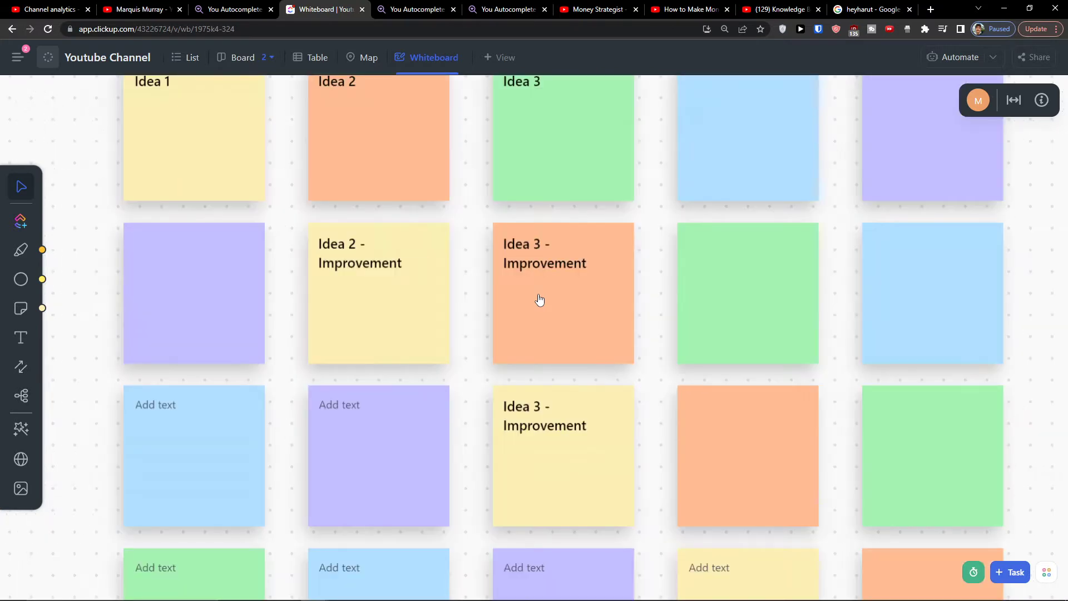
pyautogui.scroll(-5, 537, 299)
pyautogui.scroll(-5, 537, 300)
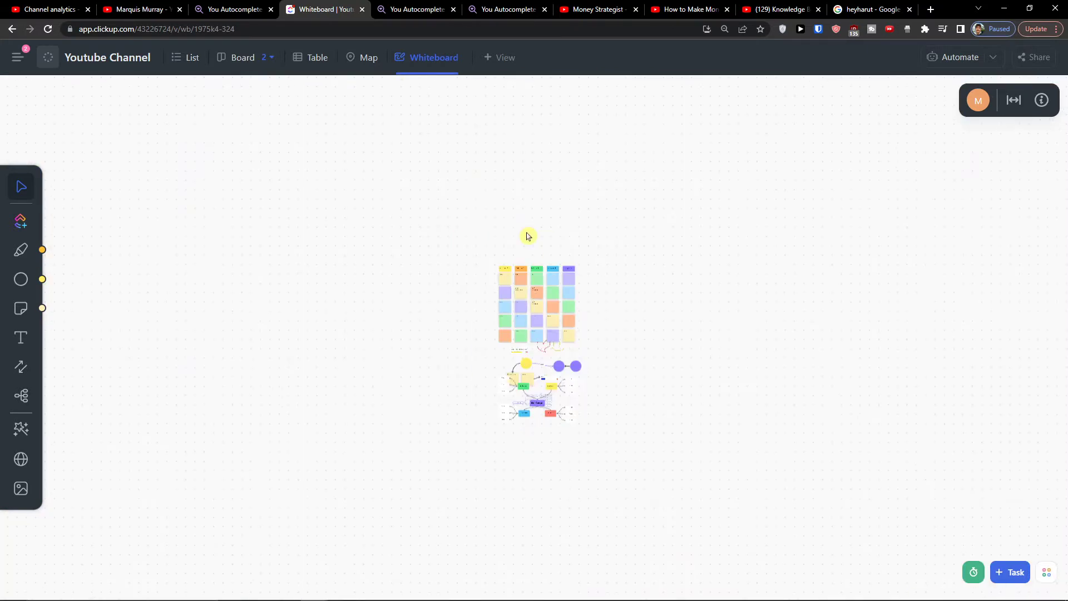
pyautogui.scroll(5, 524, 161)
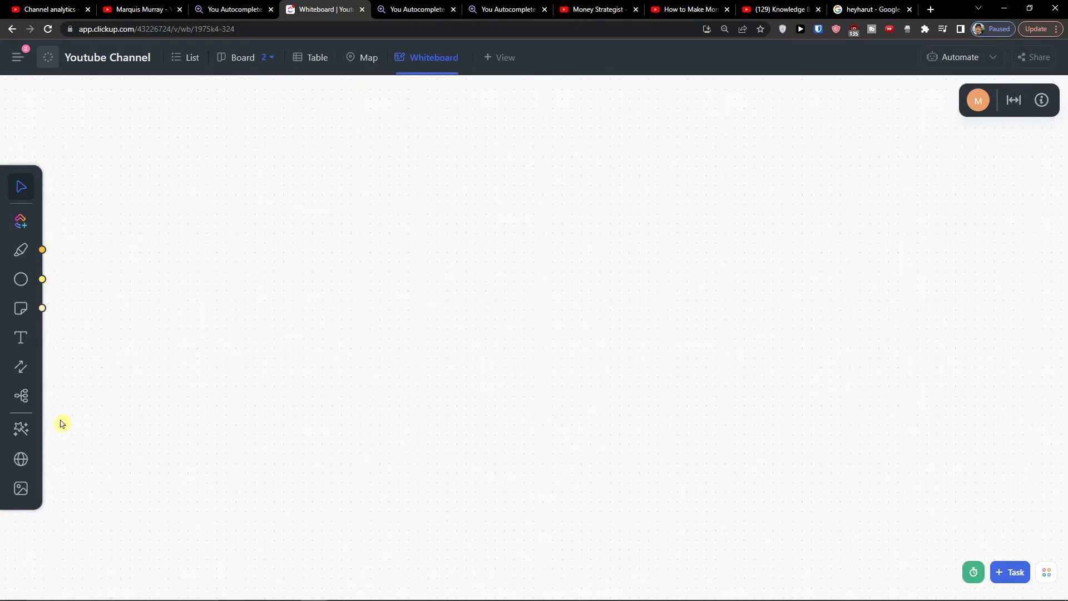
# Step: View the whiteboard's Website Cards link prompt, close it and check out the Upload tool
pyautogui.click(20, 470)
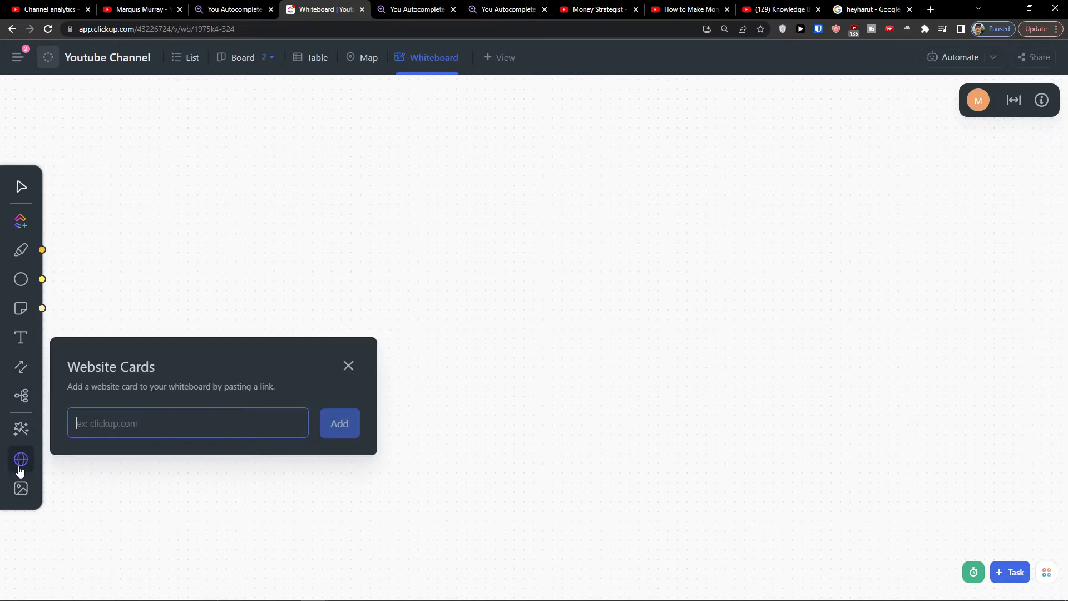
pyautogui.click(20, 472)
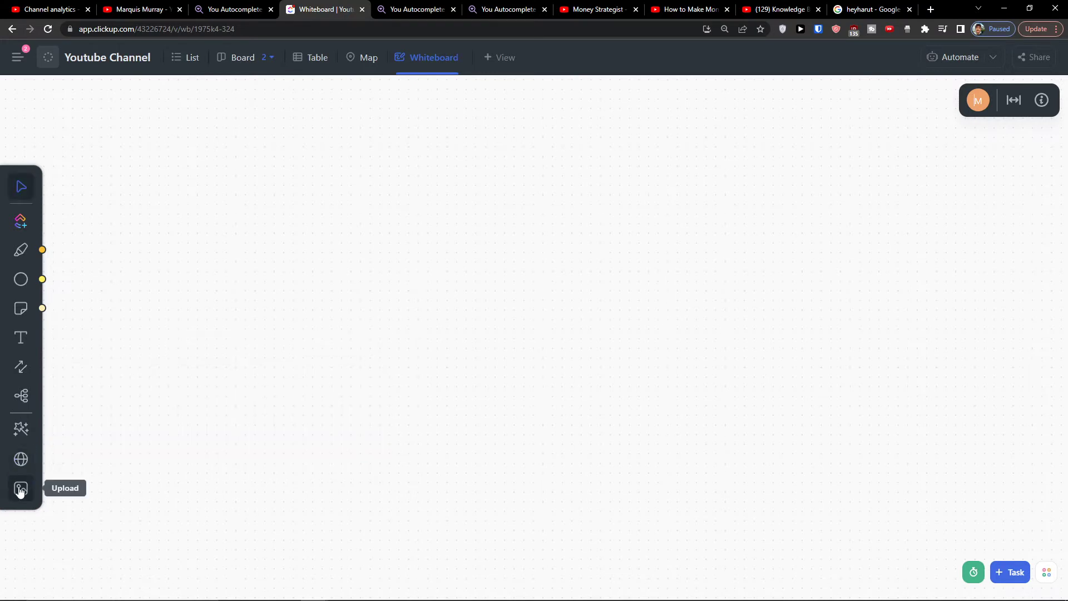
pyautogui.click(20, 488)
pyautogui.click(21, 488)
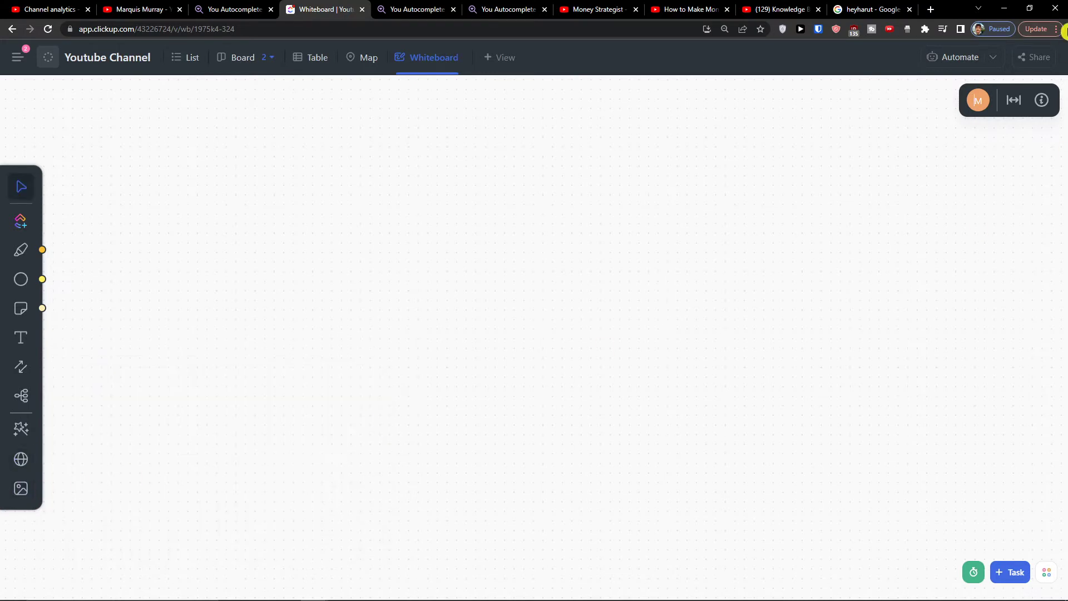
# Step: Fit all whiteboard content into view and look over the Brainwriting grid, drawings, shapes and concept map
pyautogui.click(1018, 105)
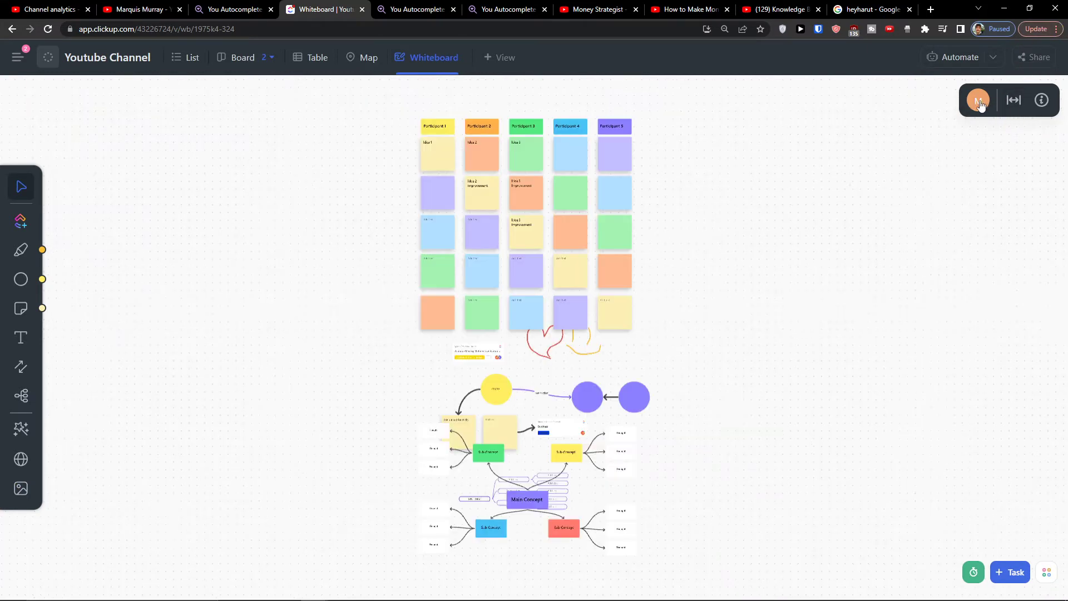
pyautogui.scroll(5, 570, 268)
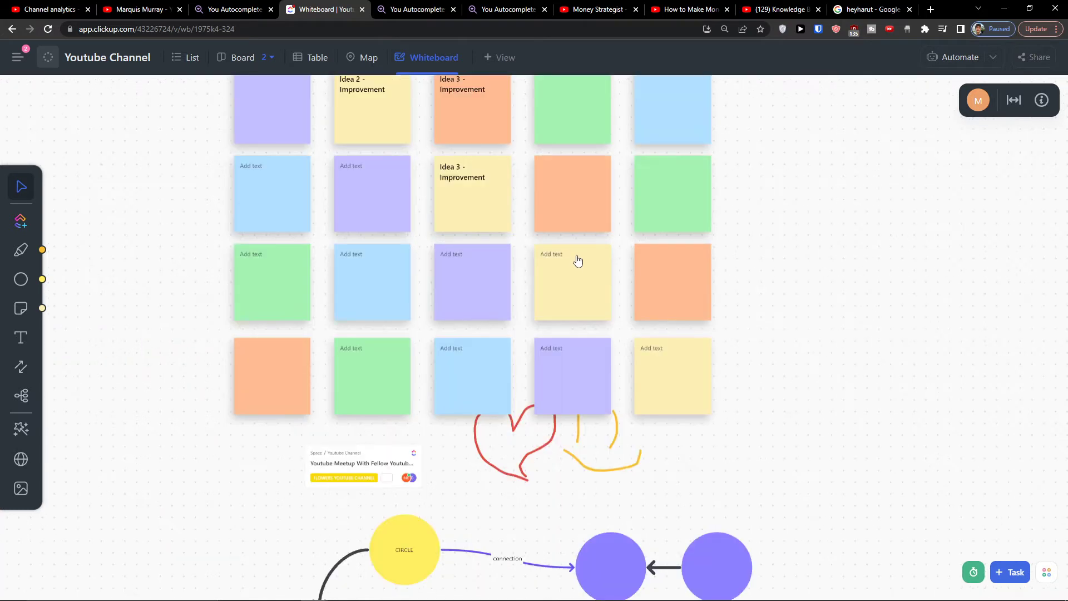
pyautogui.scroll(-5, 577, 259)
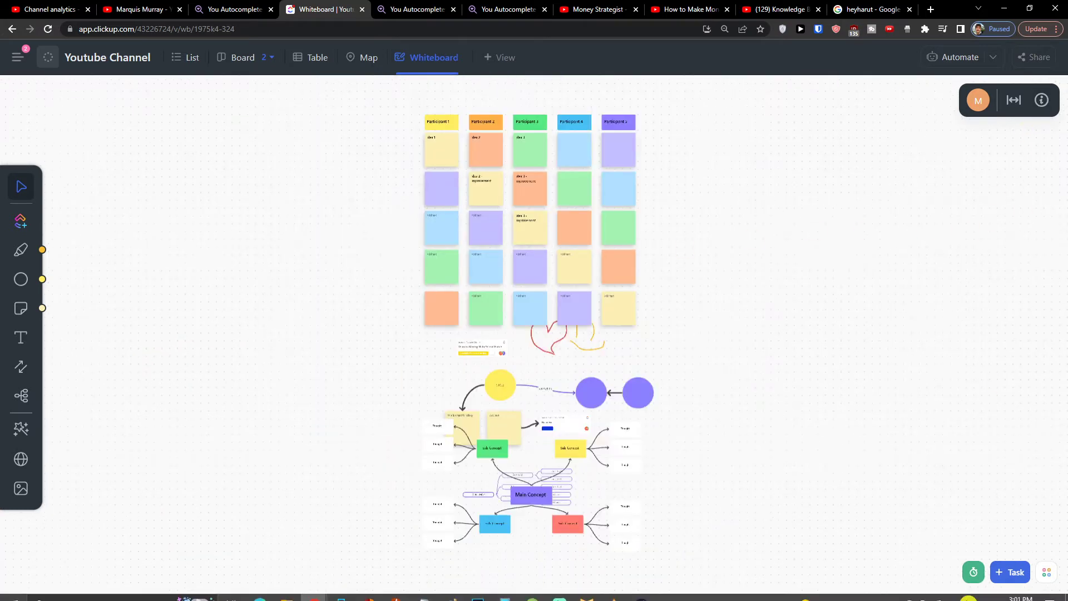